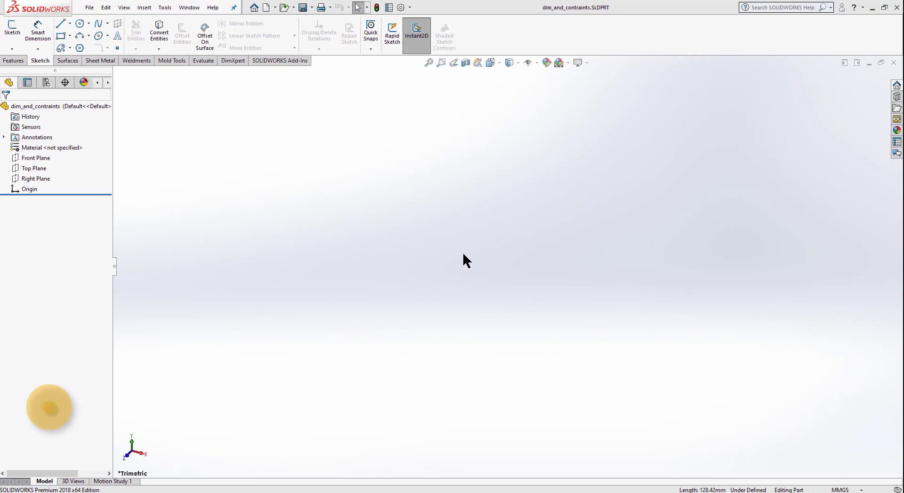
Step: Start a new sketch on the Top Plane
click(43, 168)
click(45, 157)
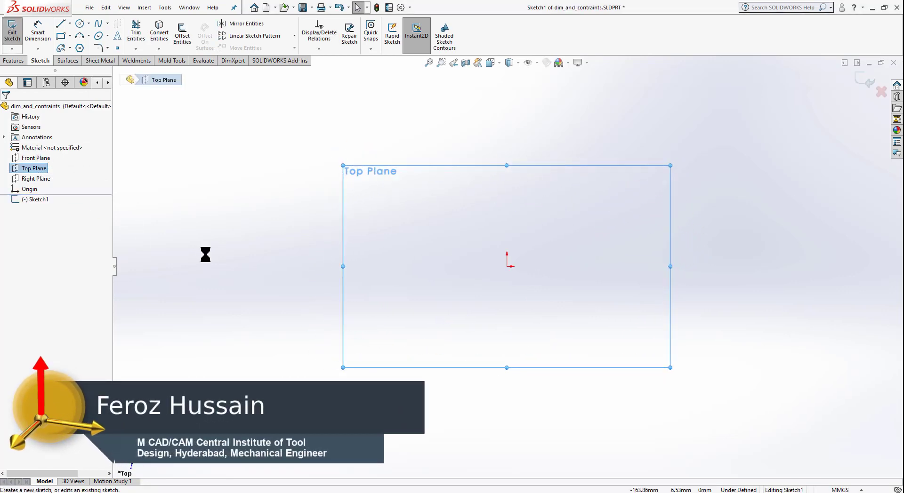
ctrl+middle_drag(487, 263, 325, 309)
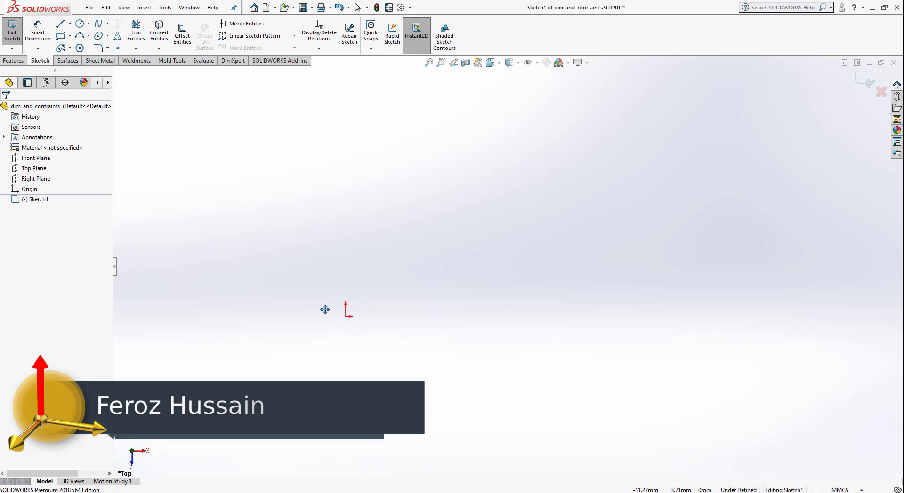
Step: Sketch a single line about 144 mm long above the origin, sloping downward to the right
click(63, 26)
click(398, 118)
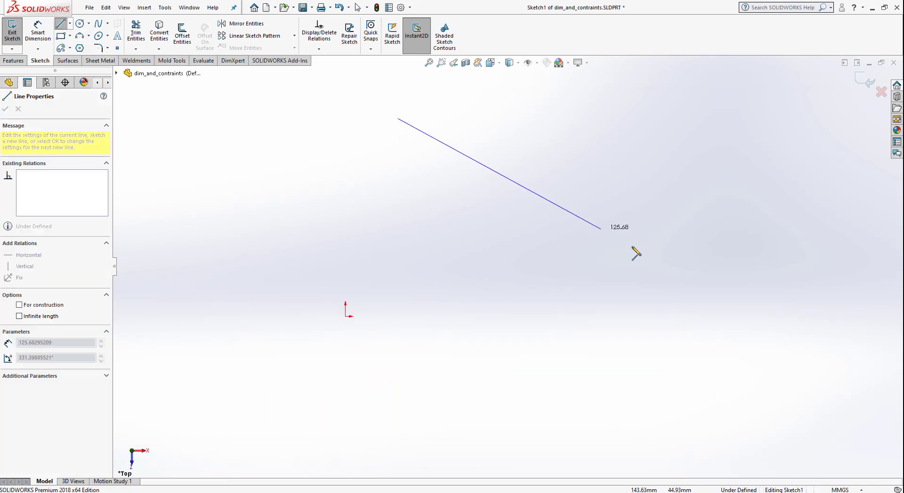
click(627, 249)
right_click(540, 285)
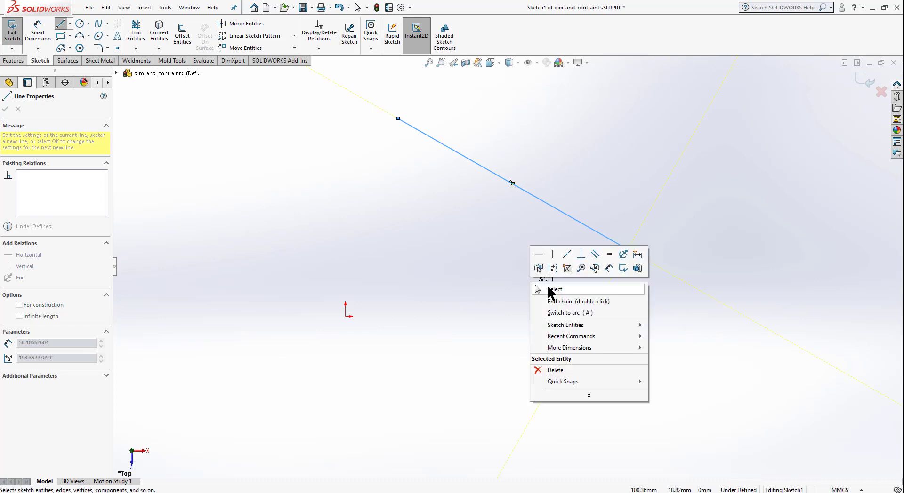
click(556, 290)
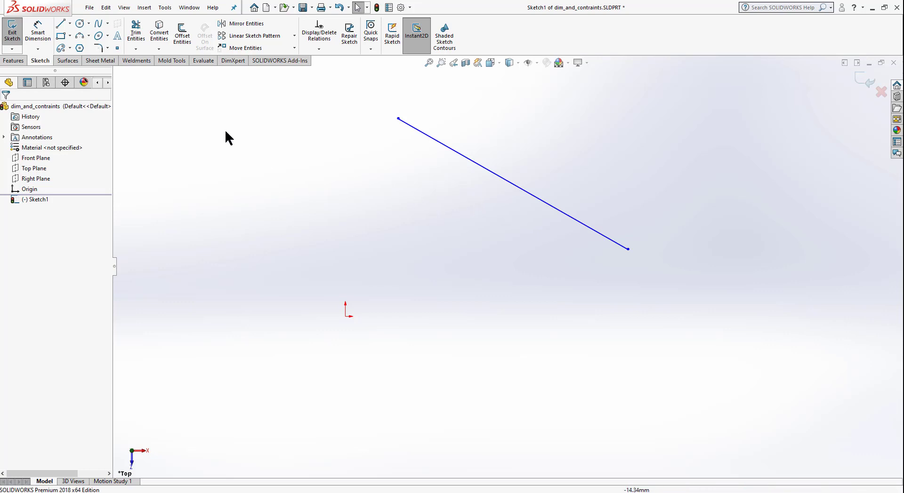
Step: Dimension the sloping line's length and set it to 100 mm
click(36, 34)
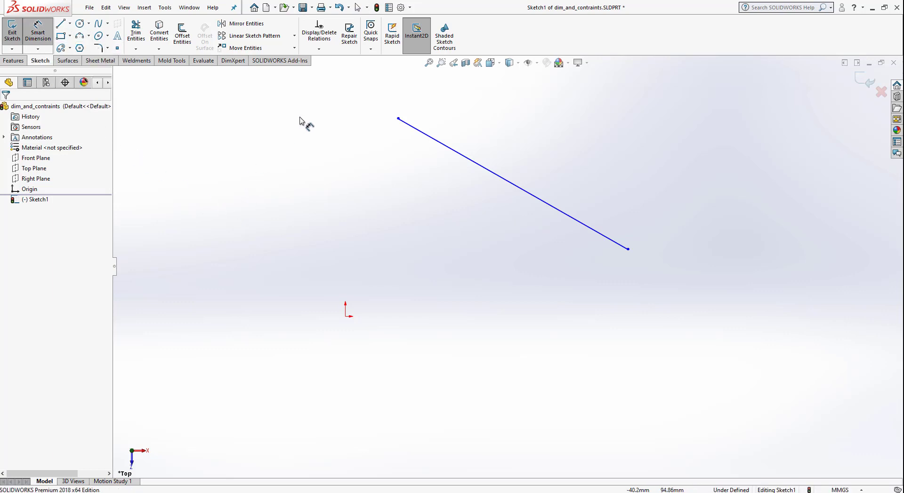
click(475, 165)
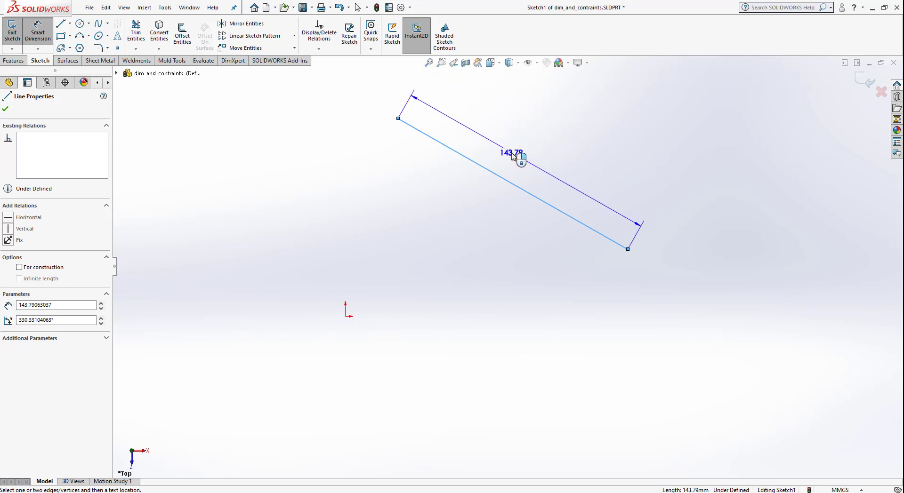
click(512, 153)
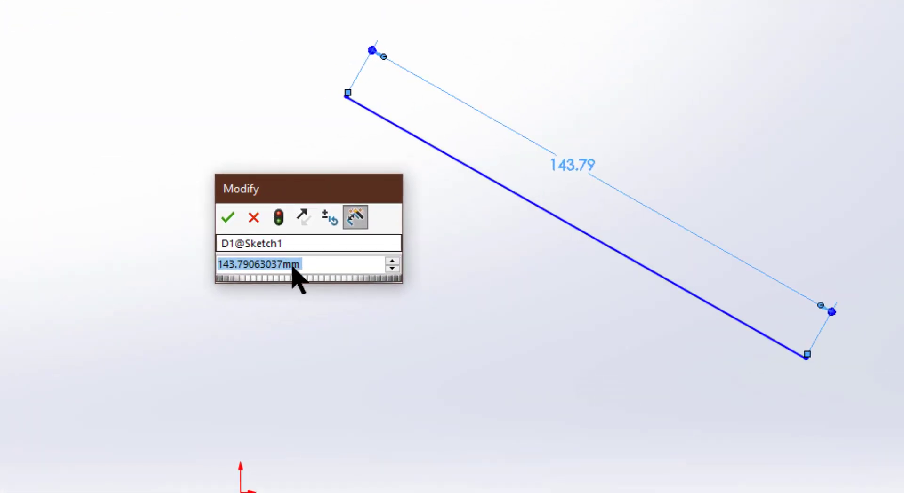
text(100)
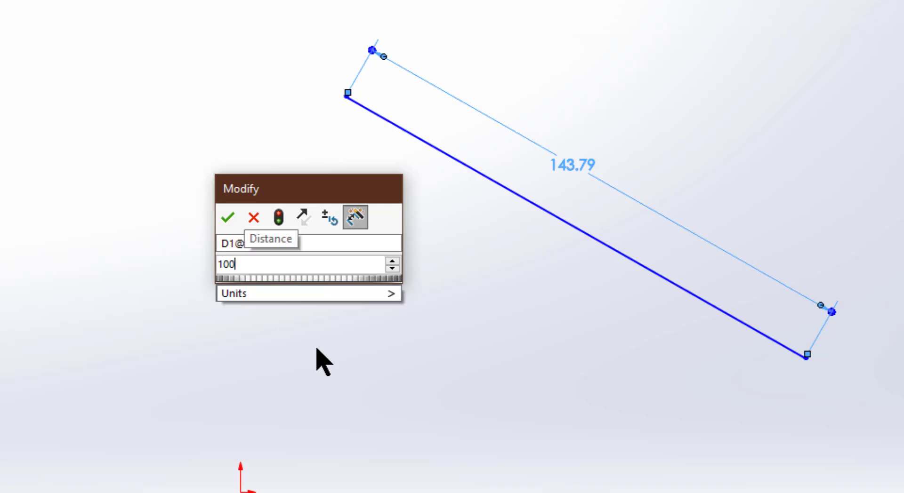
key(Return)
key(Escape)
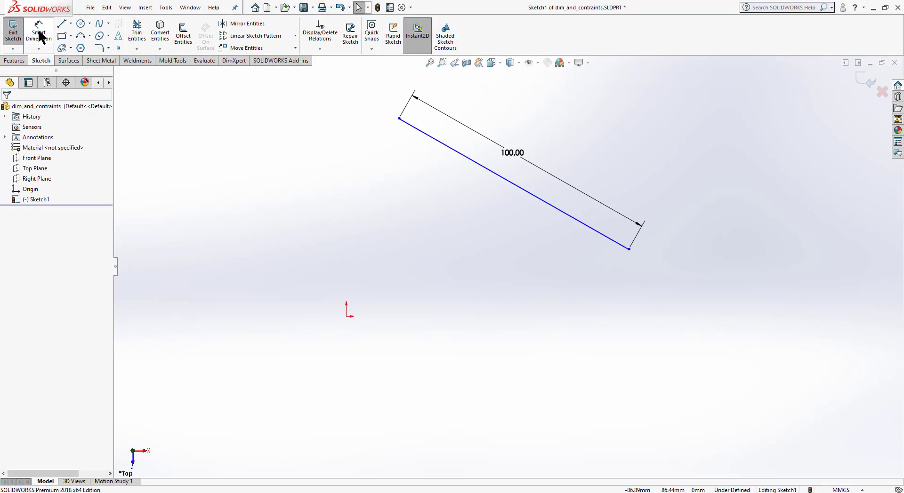
Step: Dimension the vertical distance from the origin to the line's upper endpoint and set it to 80 mm
click(40, 33)
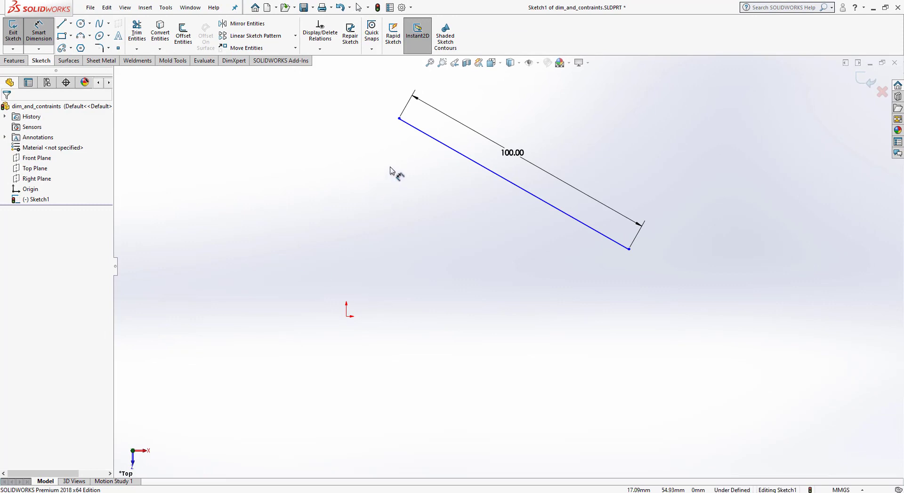
click(399, 118)
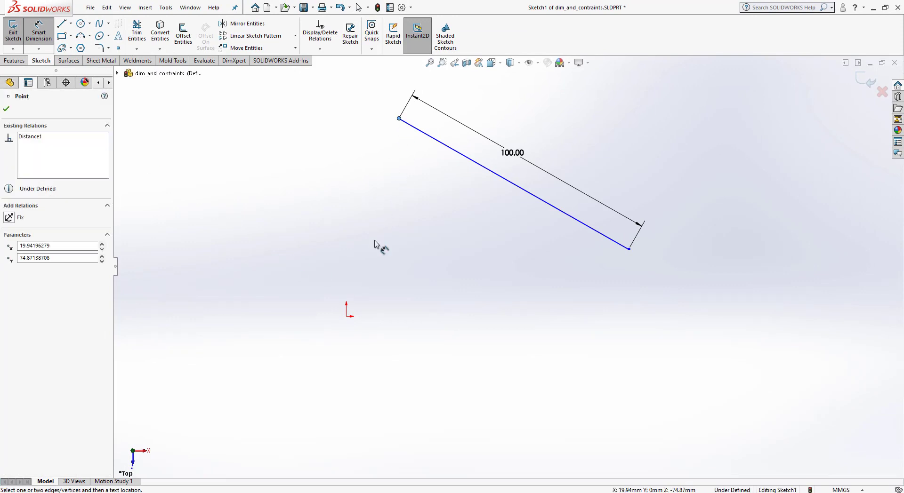
click(346, 317)
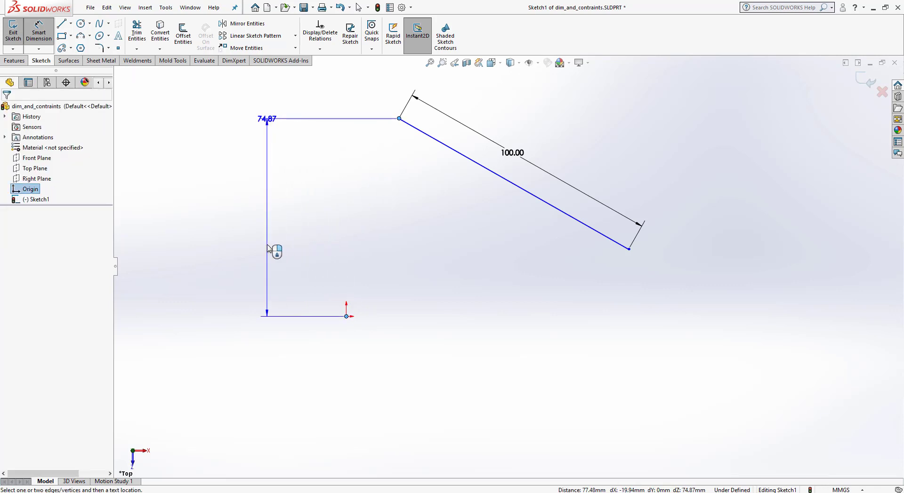
click(267, 248)
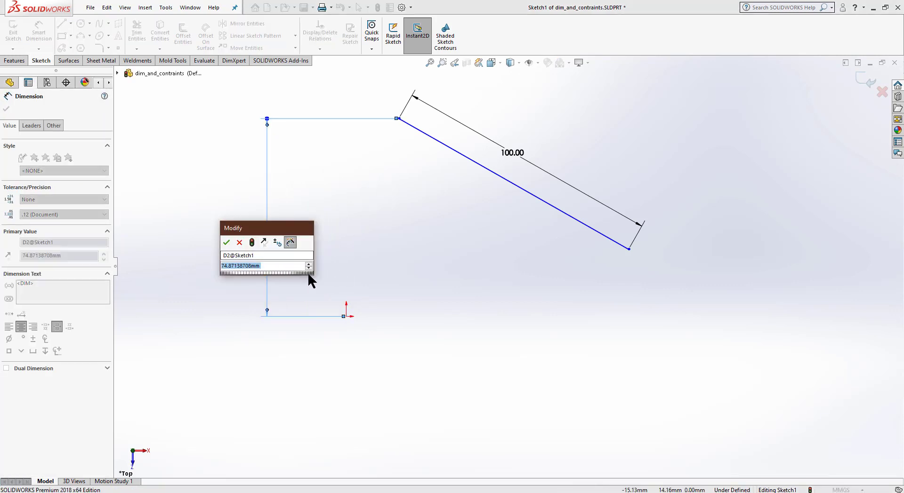
text(80)
key(Return)
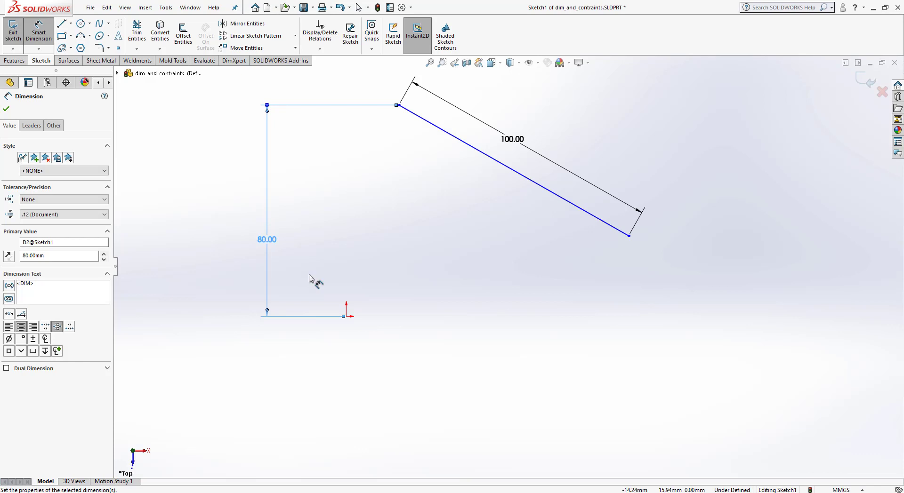
click(7, 109)
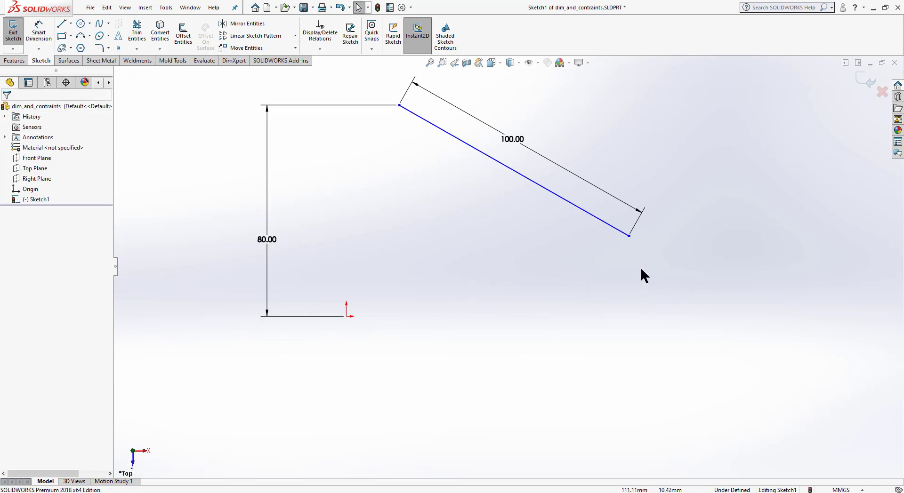
Step: Move the line's lower endpoint up and back down to test its remaining freedom of movement
mouse_move(629, 236)
mouse_down()
mouse_move(615, 226)
mouse_move(633, 197)
mouse_move(626, 248)
mouse_move(650, 191)
mouse_move(541, 224)
mouse_move(642, 231)
mouse_move(674, 208)
mouse_move(629, 198)
mouse_move(649, 223)
mouse_move(639, 220)
mouse_up()
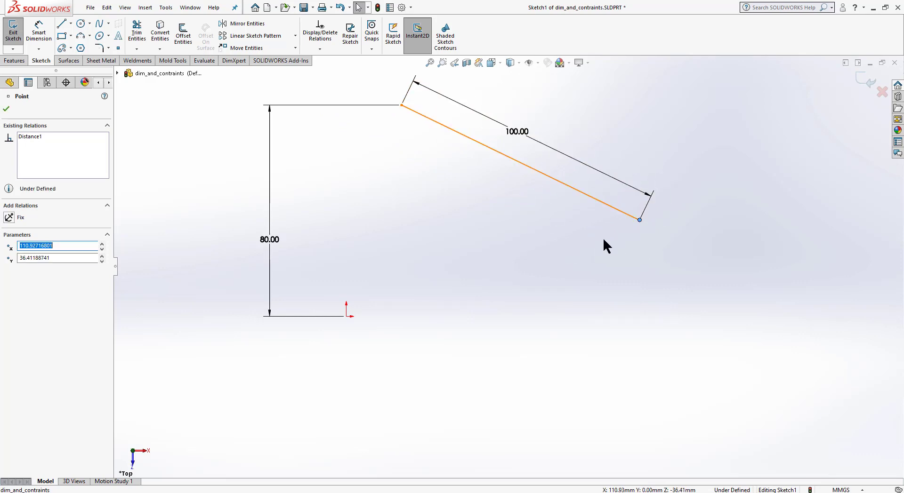
mouse_move(640, 220)
mouse_down()
mouse_move(628, 241)
mouse_move(669, 184)
mouse_move(637, 217)
mouse_move(640, 235)
mouse_up()
click(608, 280)
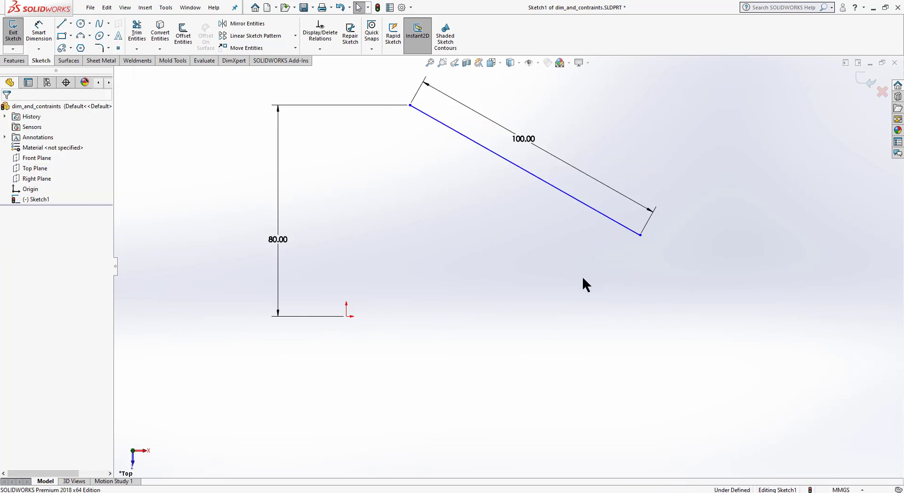
Step: Dimension the vertical distance from the origin to the line's lower endpoint and set it to 40 mm
click(38, 37)
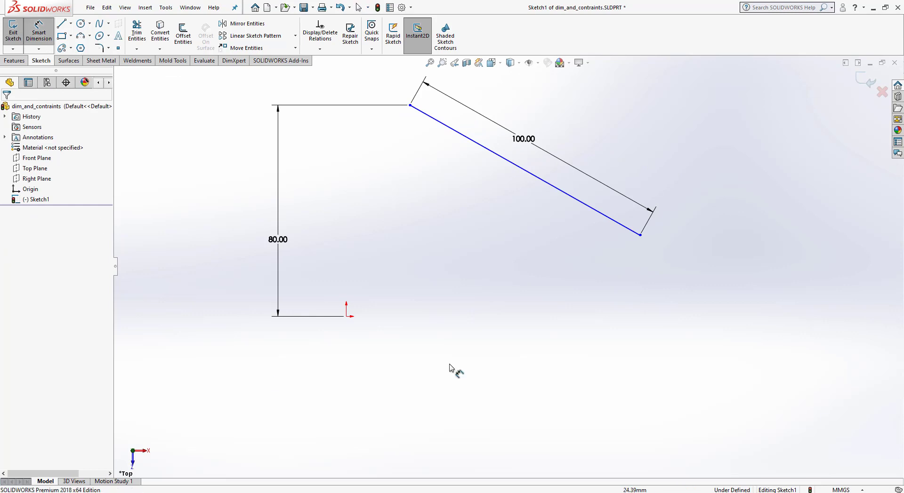
click(347, 317)
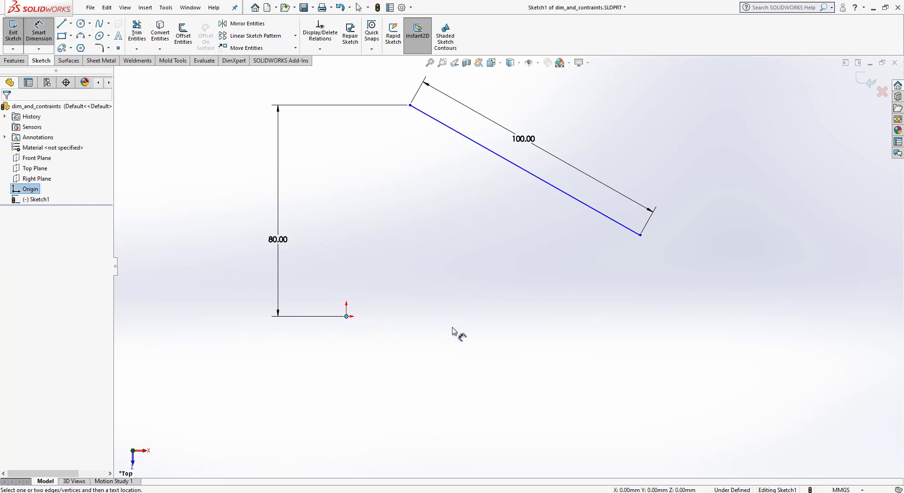
click(641, 235)
click(713, 288)
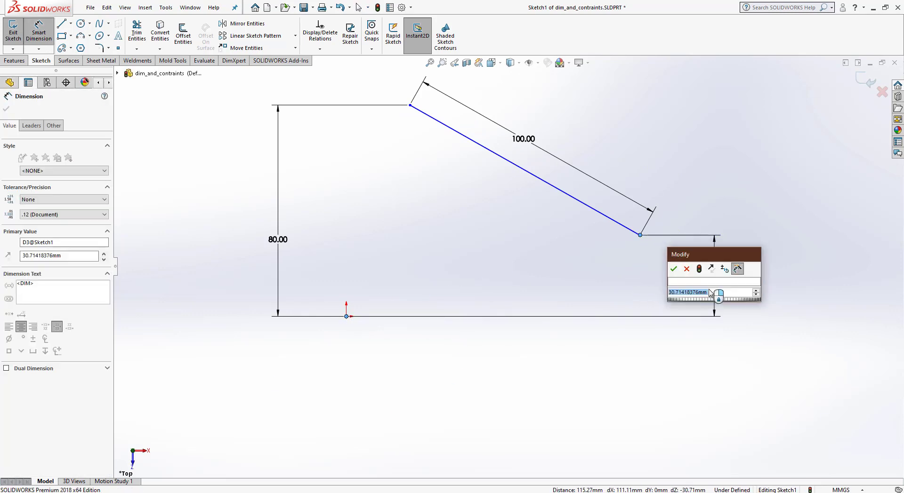
text(40)
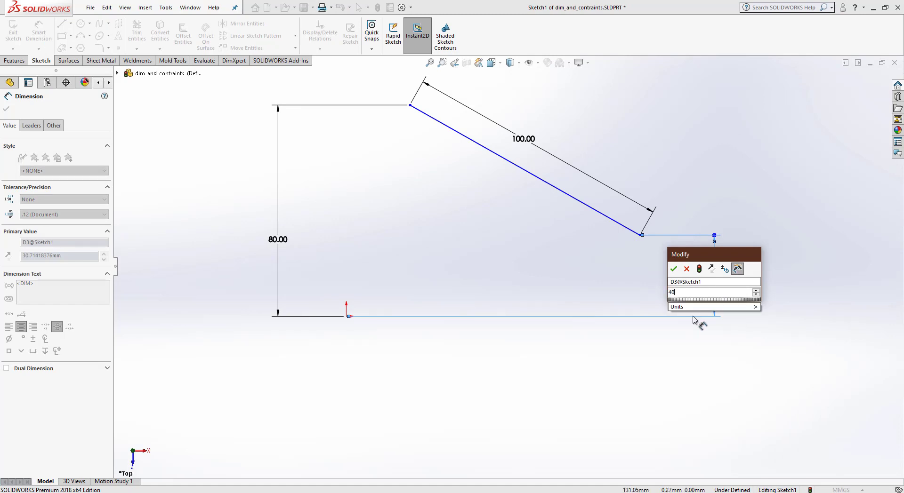
key(Return)
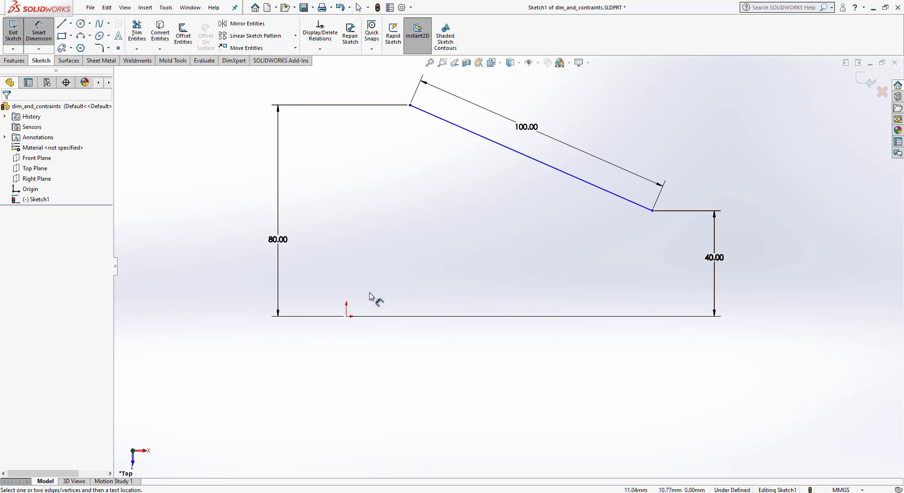
Step: Dimension the horizontal distance from the origin to the line's upper endpoint and set it to 30 mm
click(347, 316)
click(410, 105)
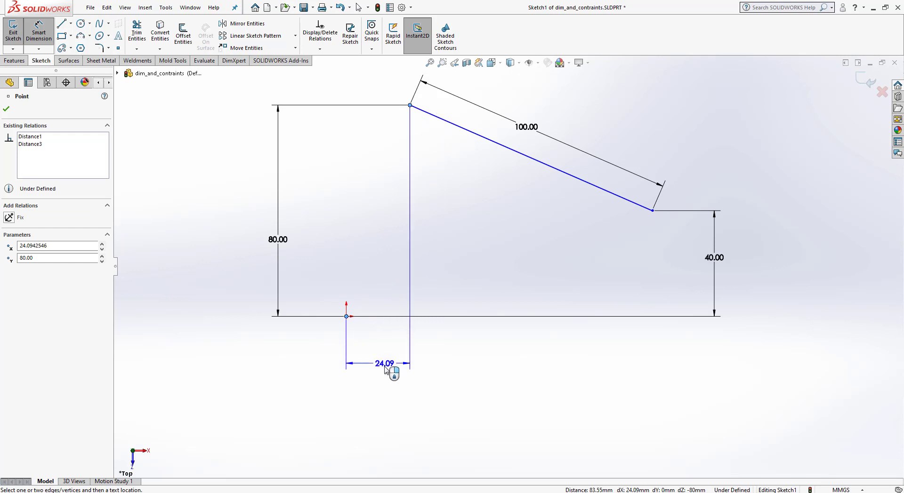
click(382, 384)
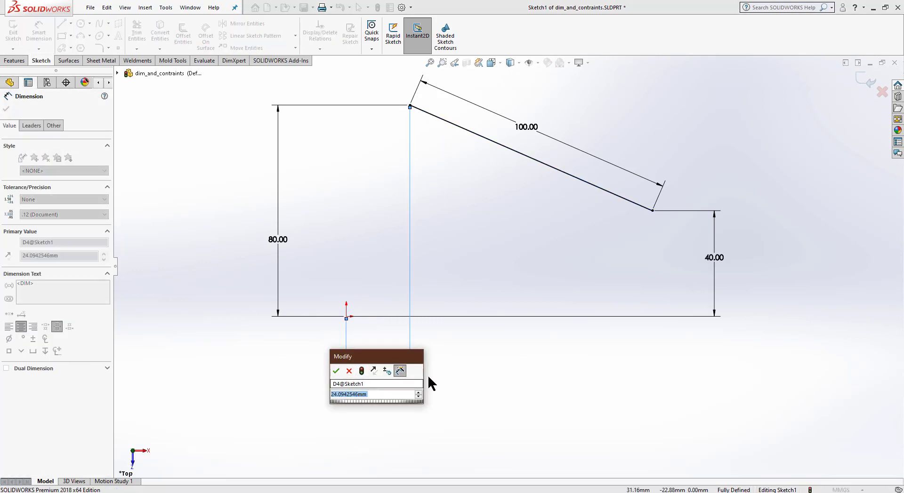
text(30)
key(Return)
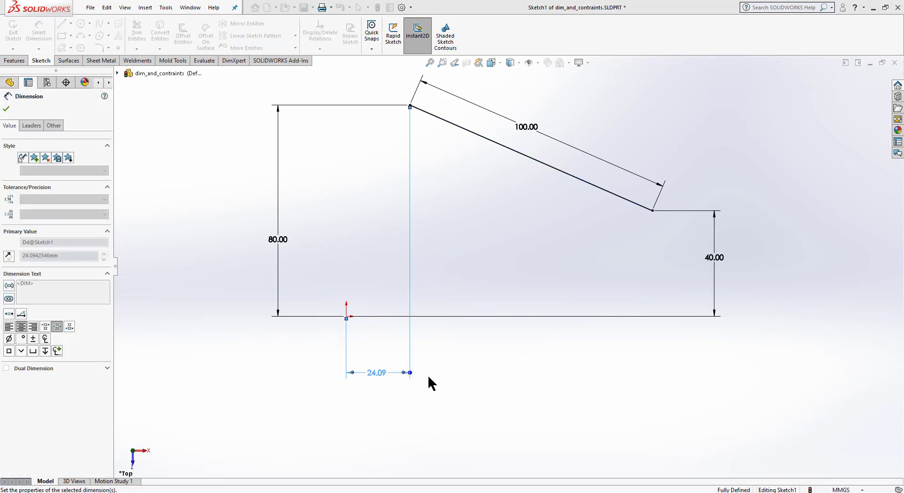
click(470, 388)
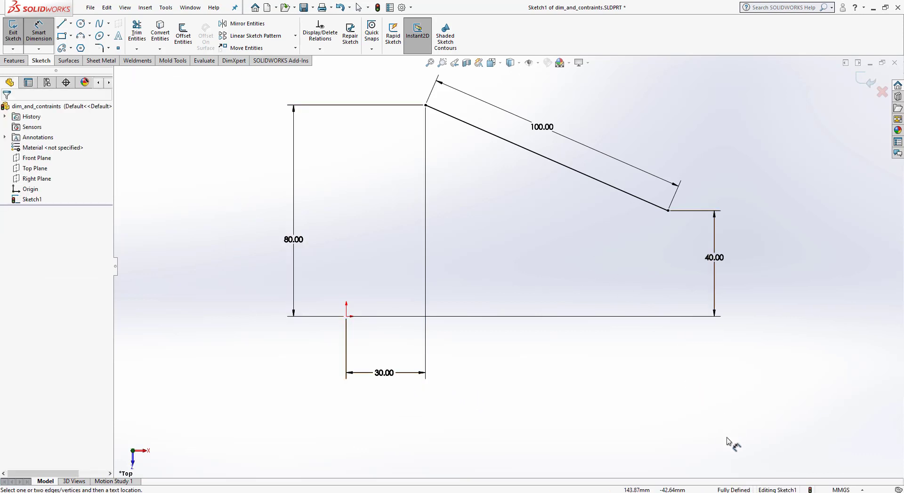
Step: Delete the sloping line together with all of its dimensions
click(523, 147)
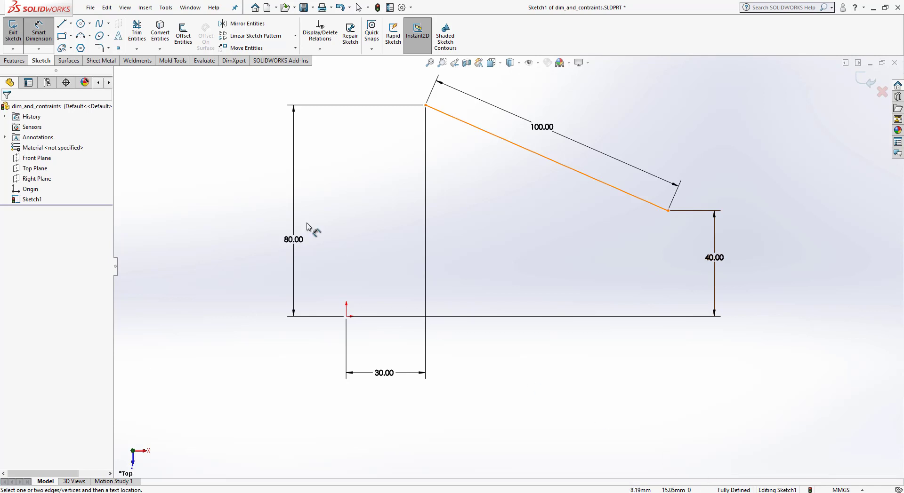
click(40, 40)
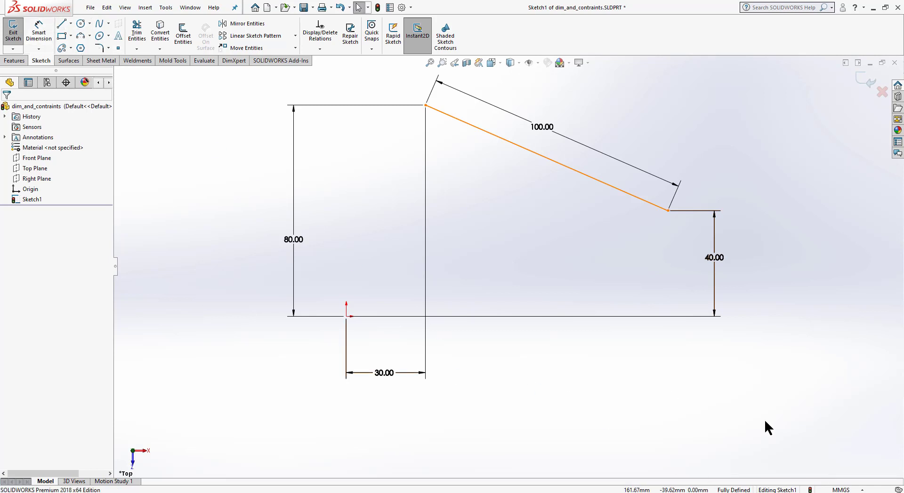
mouse_move(774, 422)
mouse_down()
mouse_move(216, 83)
mouse_move(217, 74)
mouse_up()
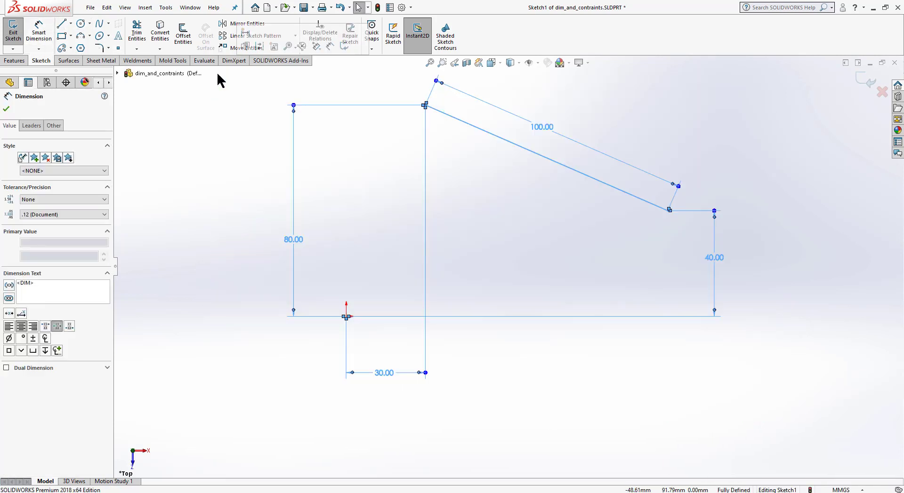
key(Delete)
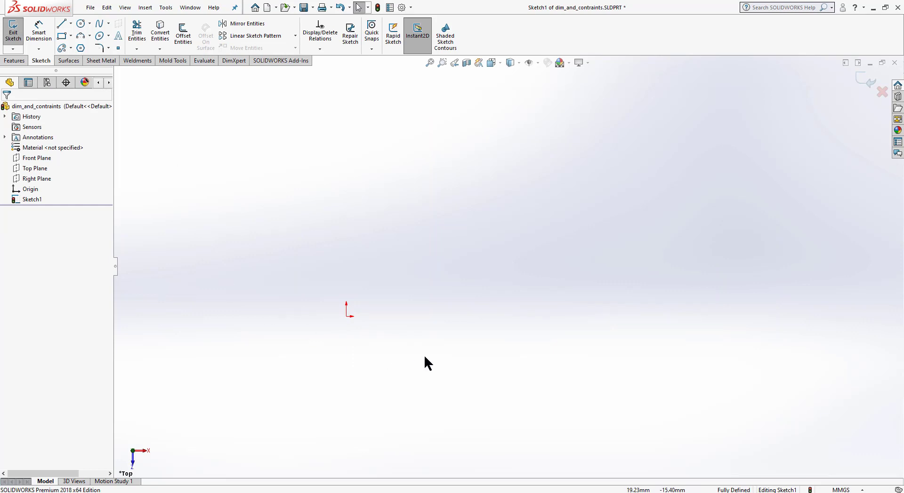
Step: Sketch a horizontal line starting at the origin and running to the right
click(62, 23)
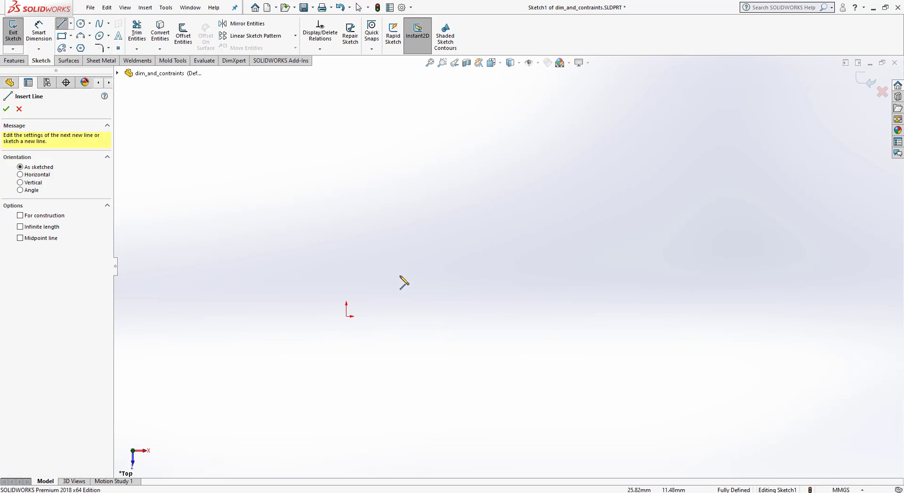
click(346, 317)
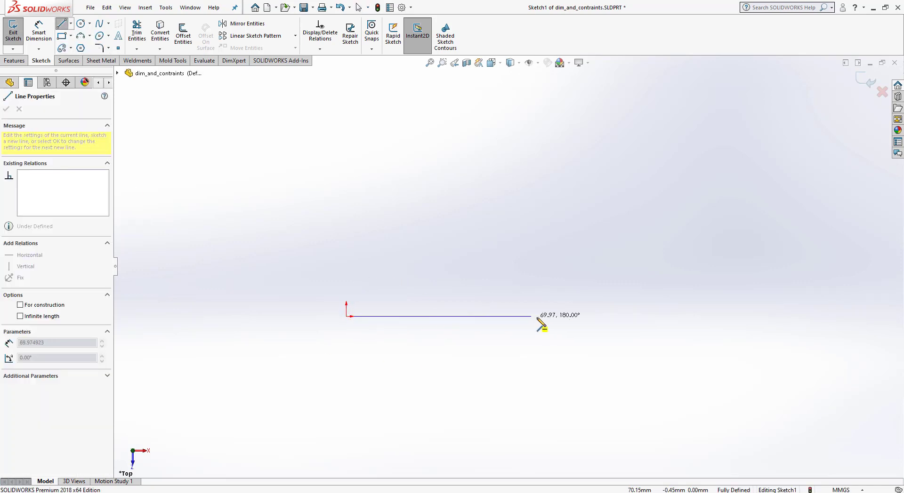
click(544, 316)
right_click(534, 367)
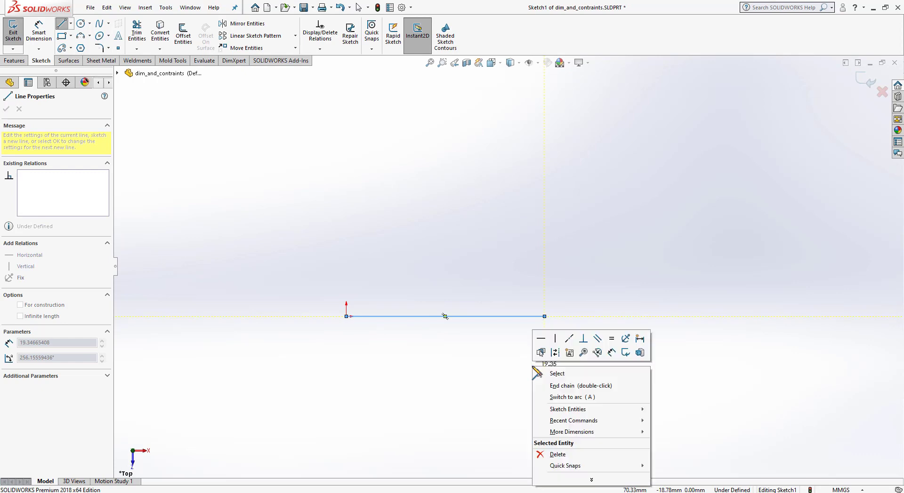
click(557, 375)
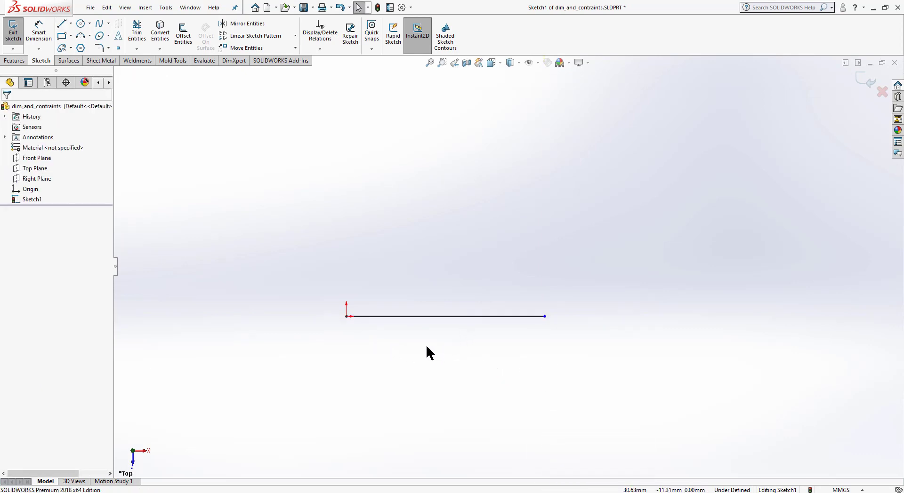
Step: Check the horizontal line's coincident and horizontal relations, and test its remaining freedom by moving its free endpoint toward the origin
ctrl+middle_drag(427, 347, 464, 285)
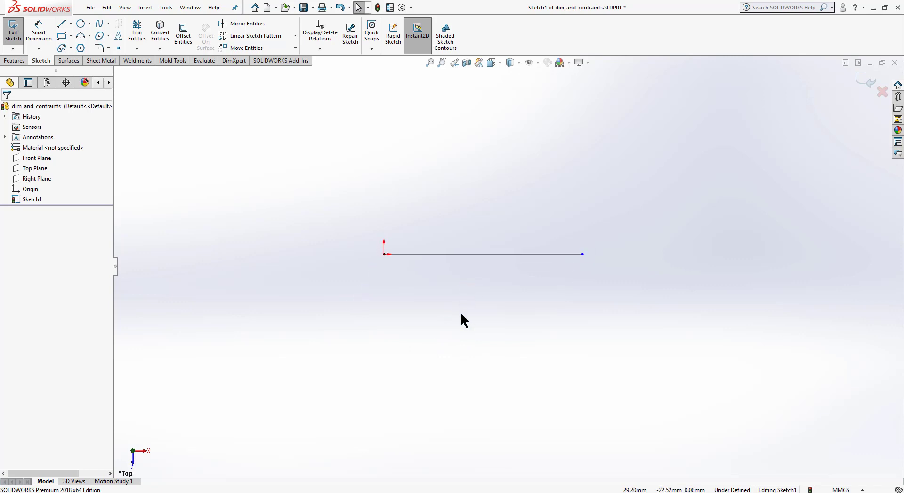
click(504, 258)
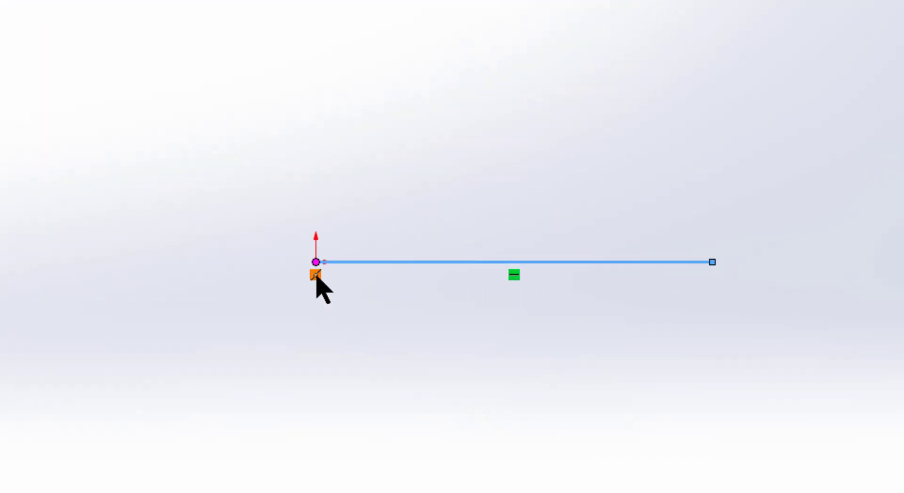
mouse_move(316, 276)
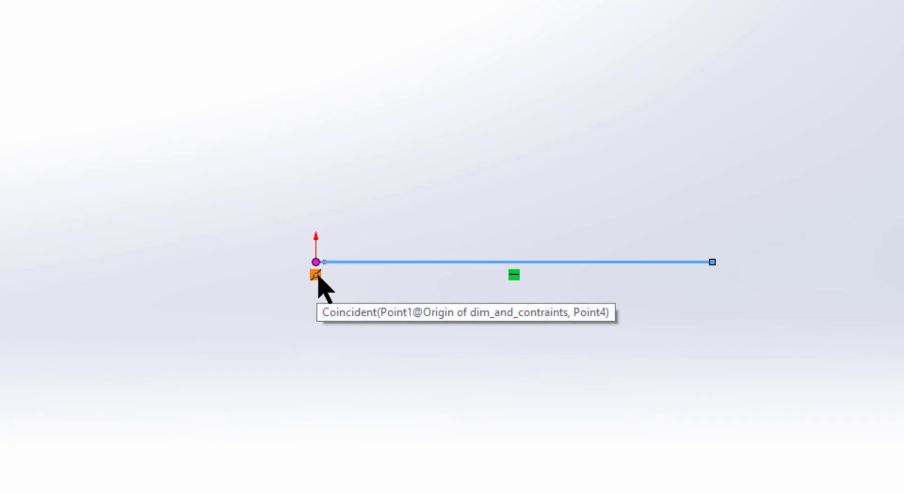
mouse_move(520, 277)
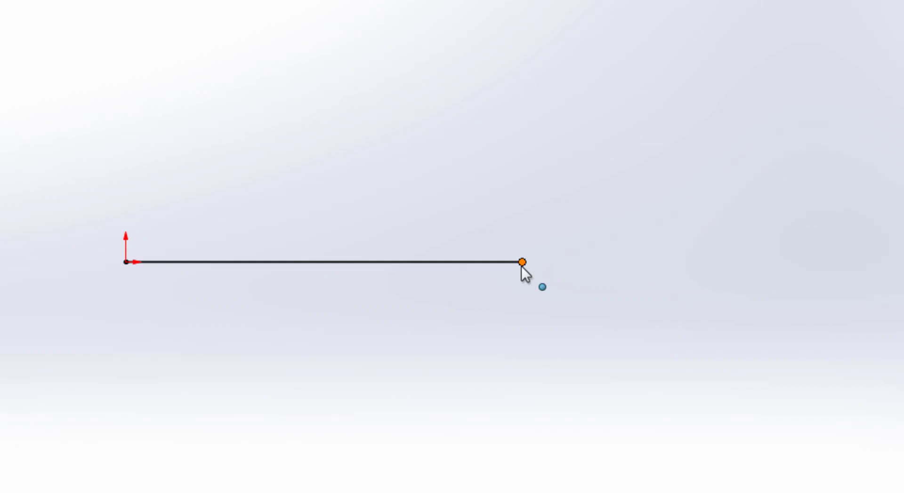
drag(521, 266, 441, 275)
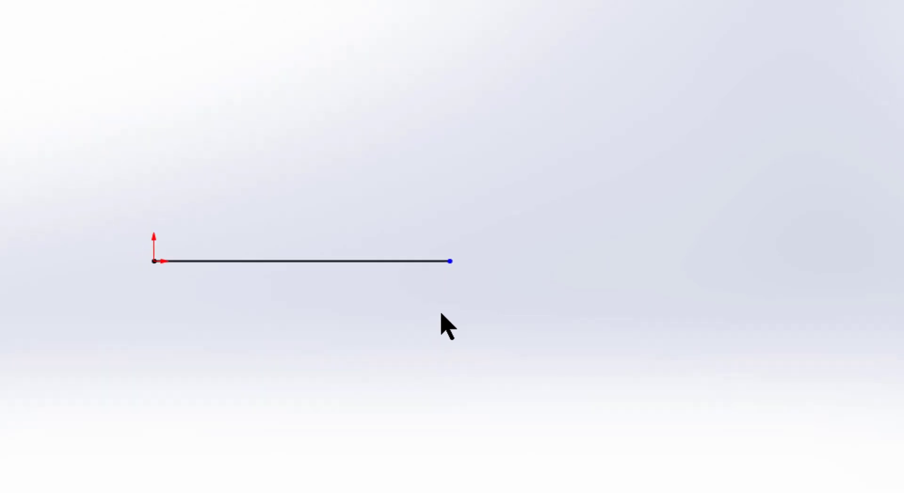
Step: Dimension the horizontal line's length and set it to 60 mm
click(46, 32)
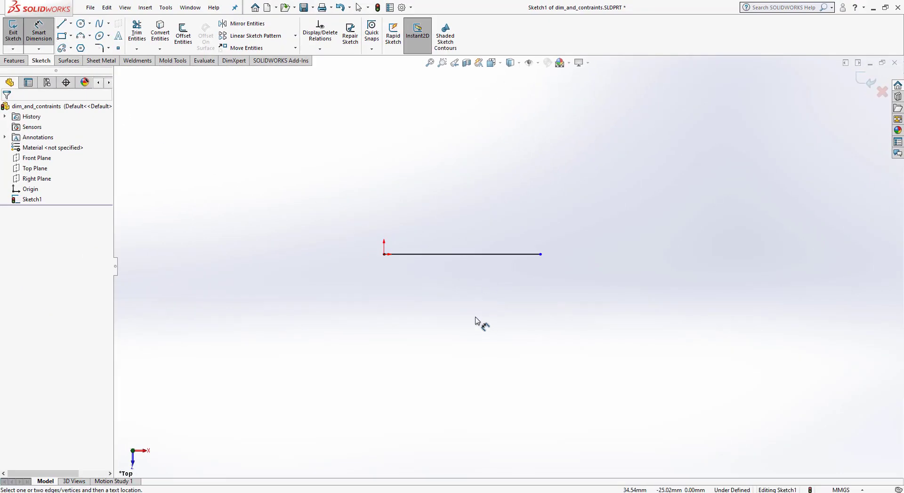
click(461, 256)
click(458, 336)
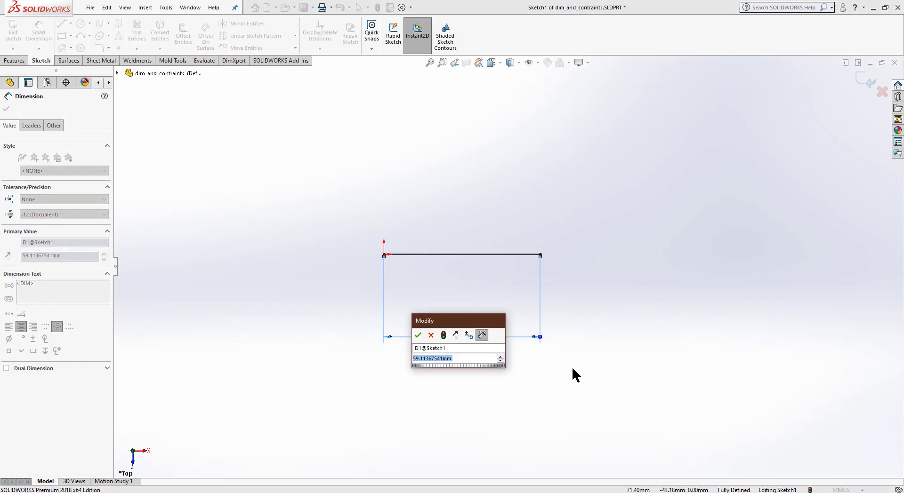
text(60)
key(Return)
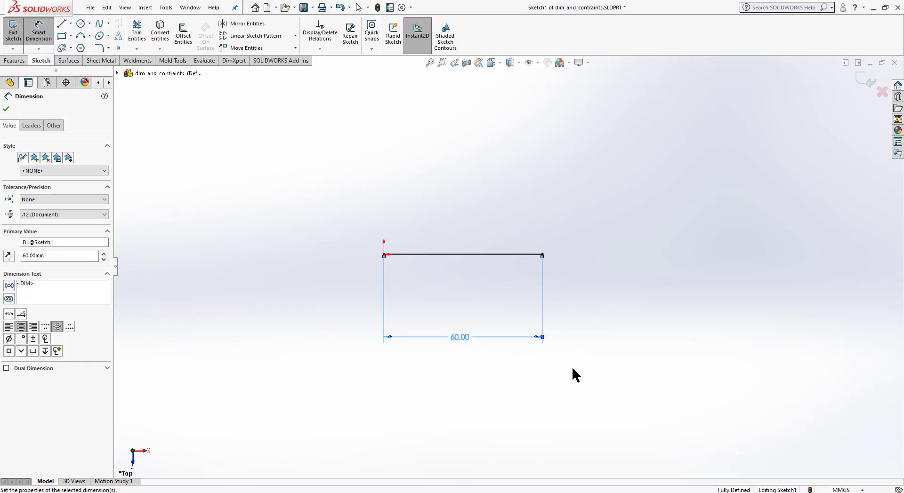
key(Escape)
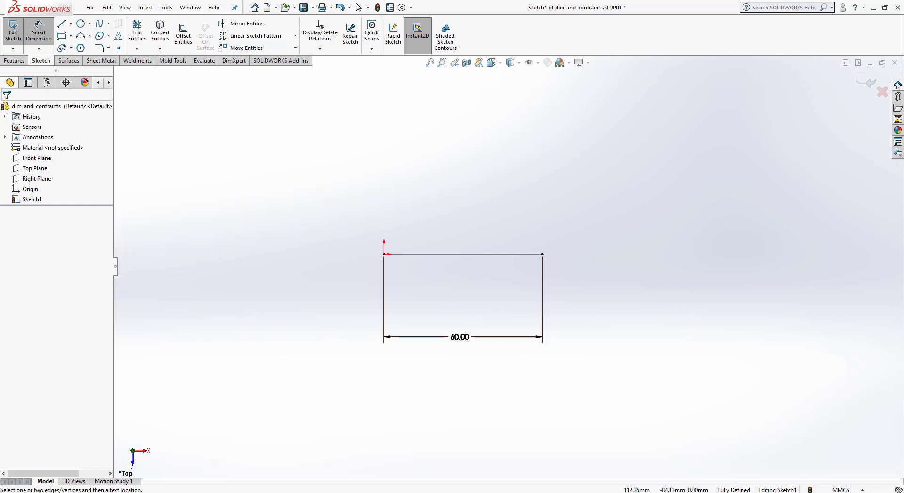
key(Escape)
Step: Delete the horizontal line together with its length dimension
drag(586, 372, 290, 180)
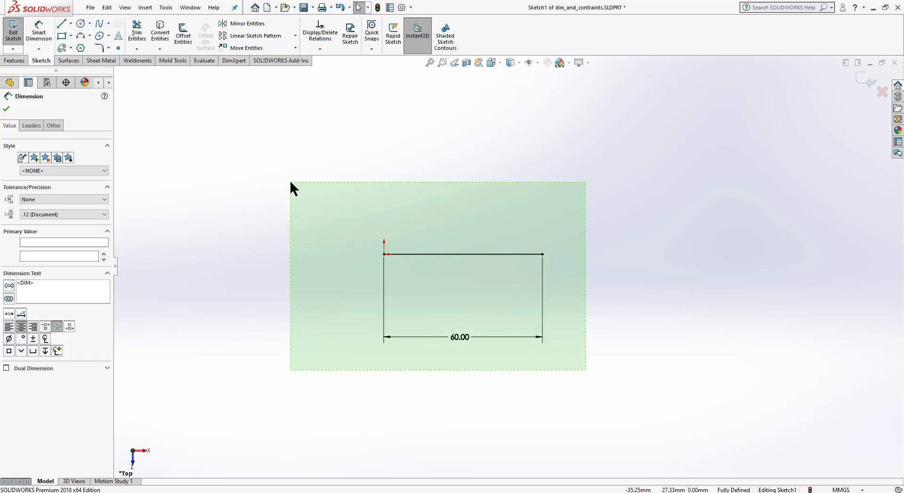
key(Delete)
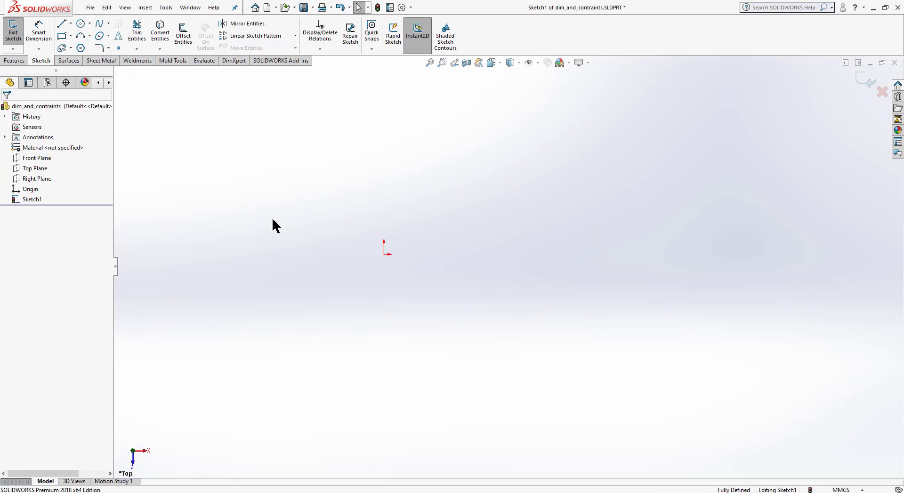
Step: Sketch a corner rectangle about 68 mm wide and 43 mm high, above and to the right of the origin
click(61, 35)
mouse_move(460, 211)
mouse_down()
mouse_move(565, 135)
mouse_move(640, 98)
mouse_up()
right_click(487, 261)
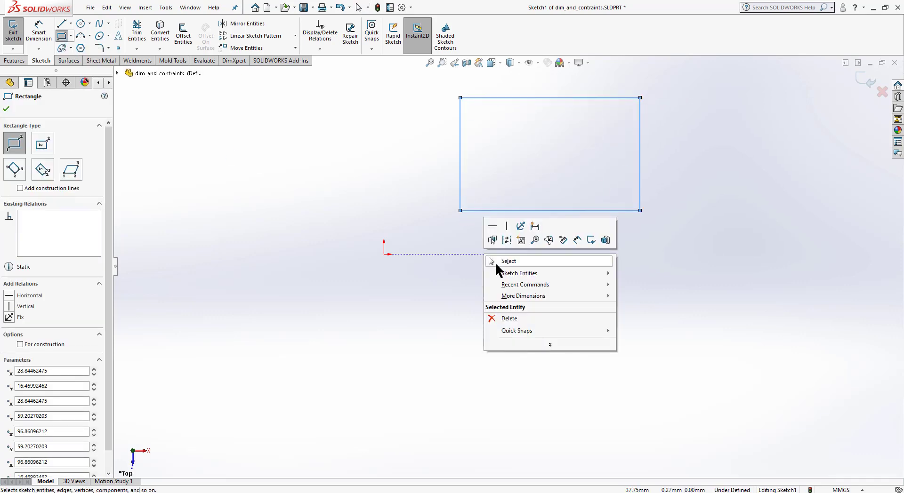
click(497, 264)
Step: Dimension the rectangle's height on its right edge and set it to 50 mm
mouse_move(453, 252)
ctrl+middle_down()
mouse_move(400, 311)
mouse_move(347, 344)
ctrl+middle_up()
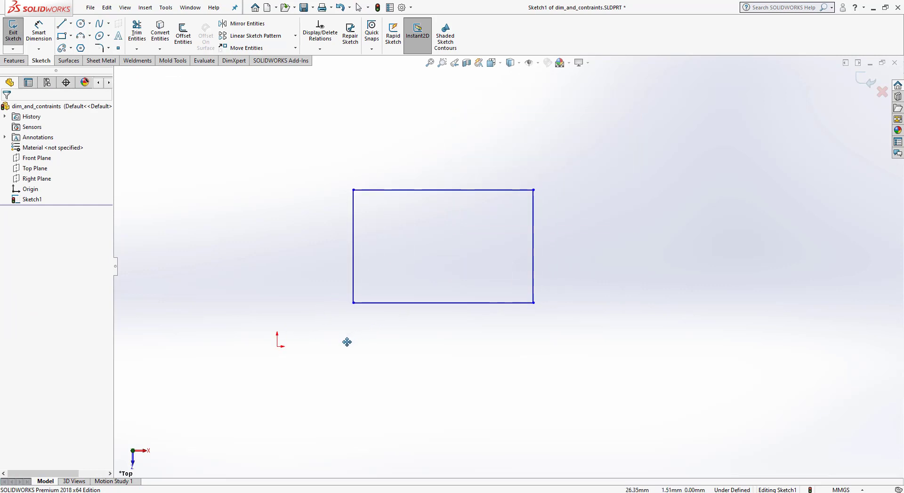
click(45, 40)
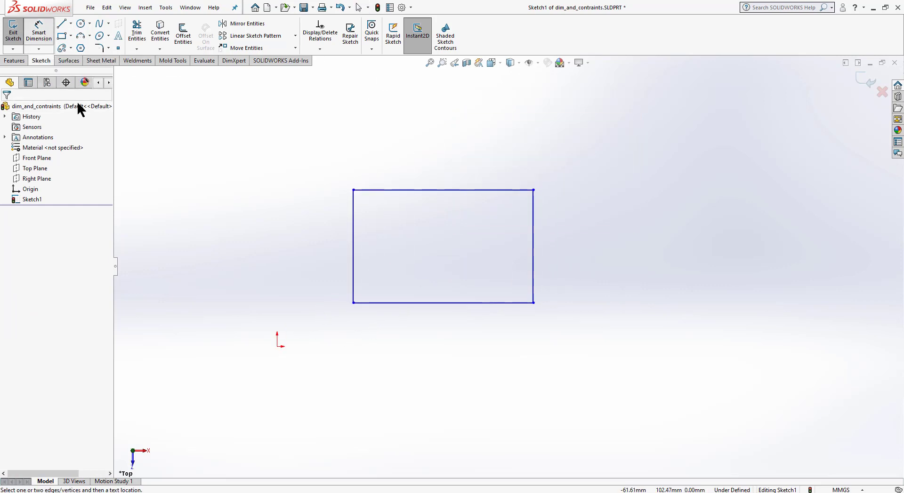
click(535, 257)
click(612, 256)
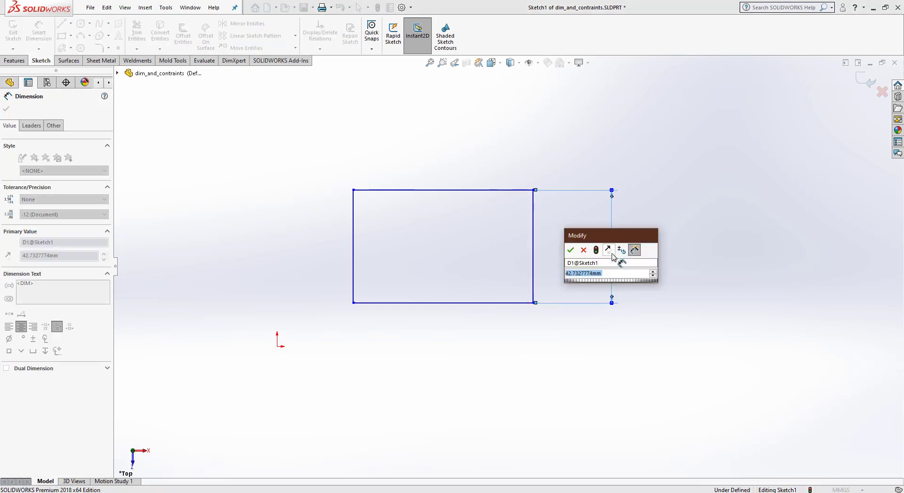
text(50)
key(Return)
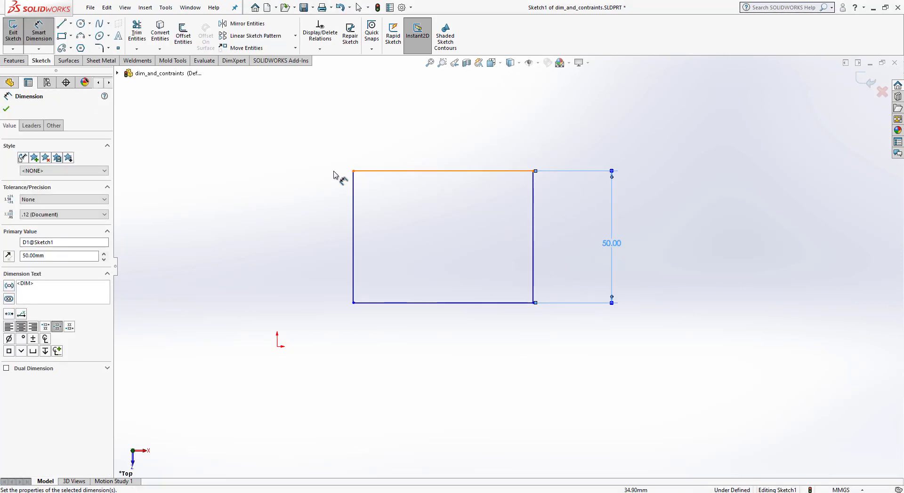
Step: Dimension the rectangle's width on its upper edge and set it to 80 mm
click(423, 171)
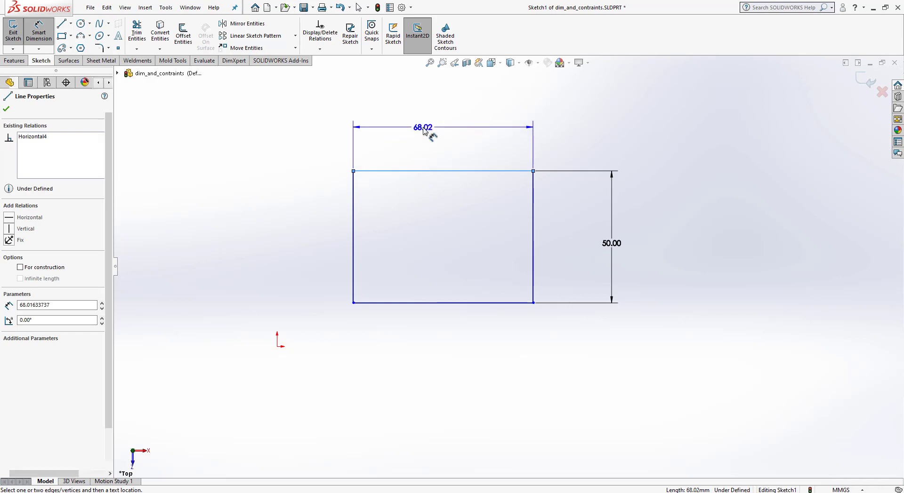
click(423, 131)
text(80)
key(Return)
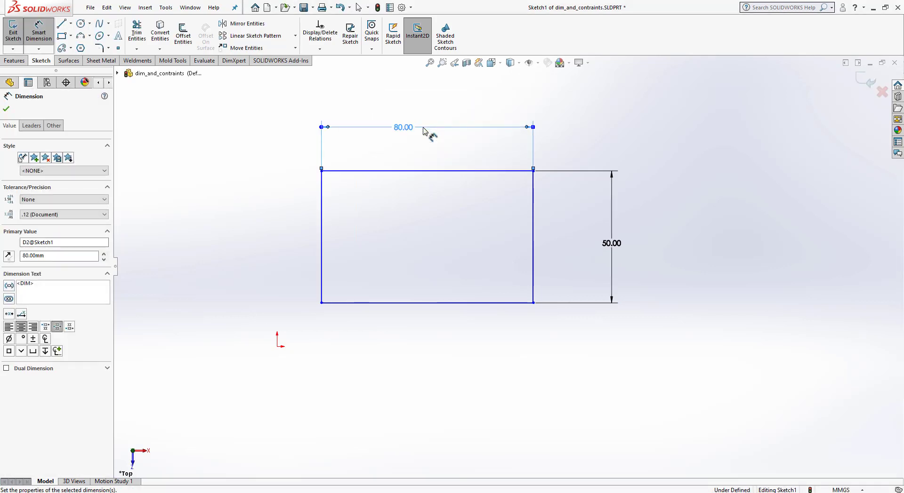
click(6, 109)
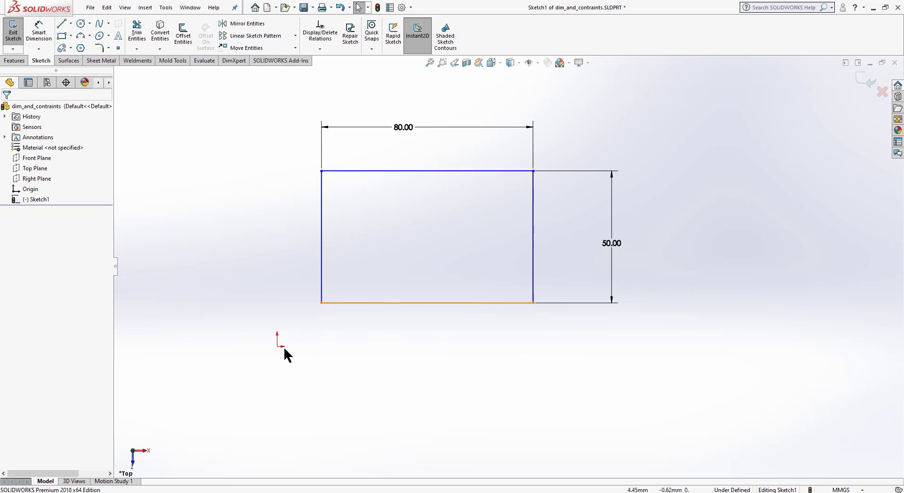
Step: Dimension the horizontal distance from the origin to the rectangle's lower-left corner, accepting the distance as drawn
click(46, 41)
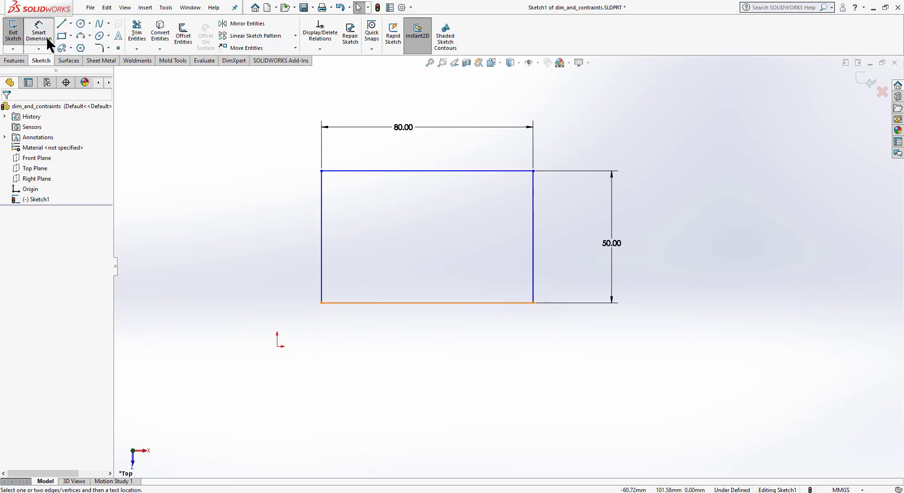
click(281, 347)
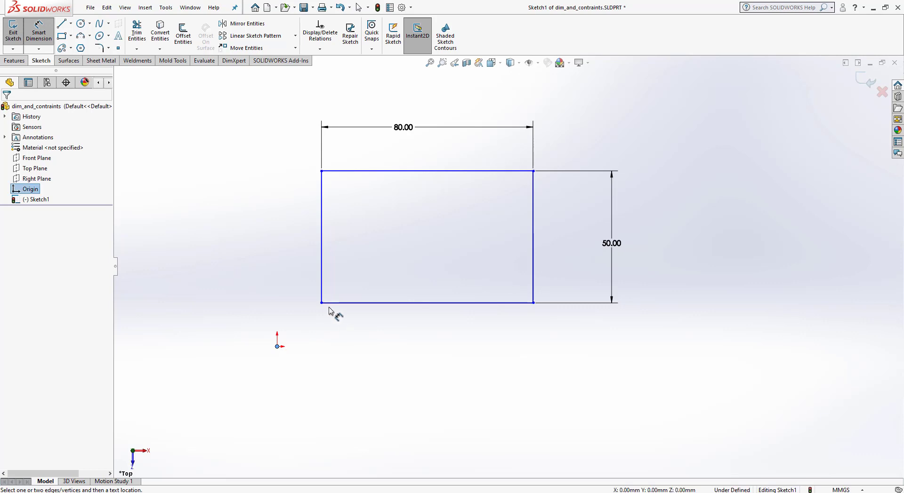
click(322, 304)
click(309, 393)
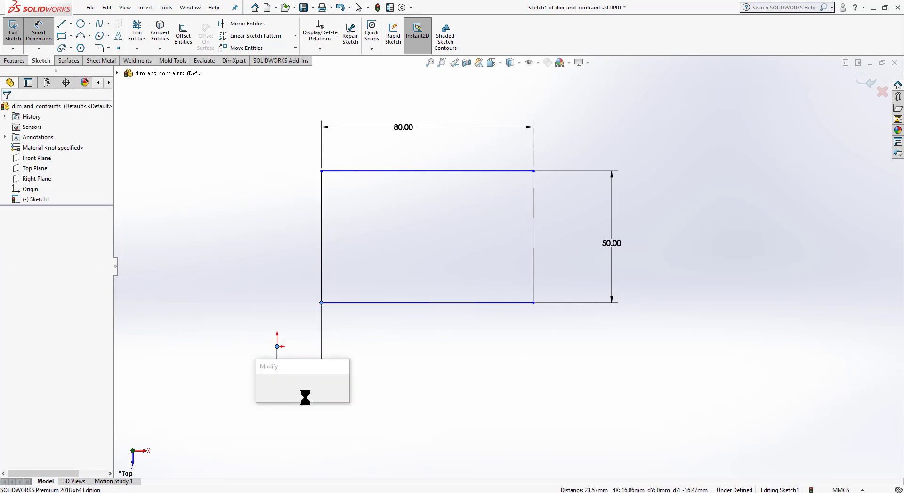
click(261, 387)
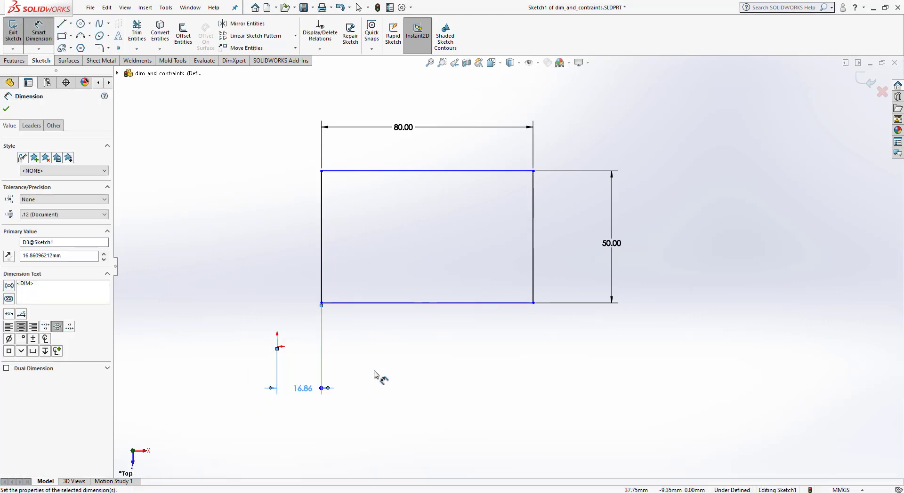
Step: Dimension the vertical distance from the origin to the rectangle's lower-left corner, accepting the distance as drawn
click(277, 347)
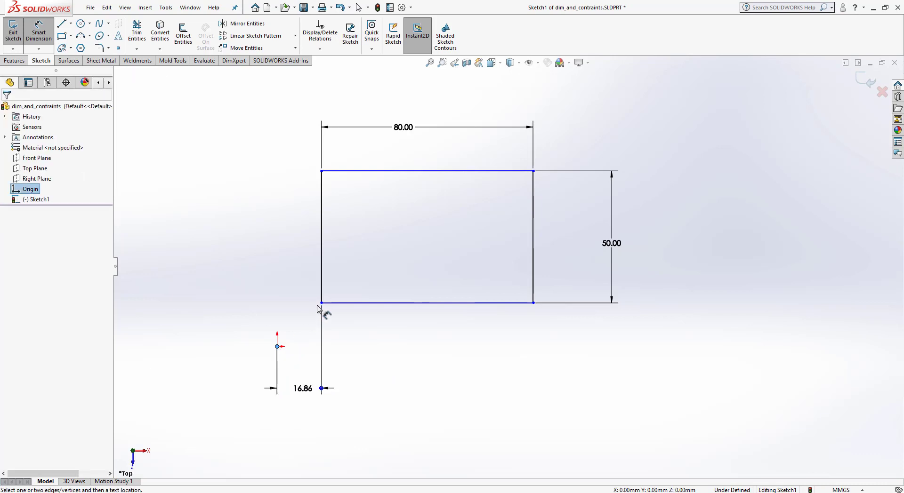
click(321, 303)
click(225, 338)
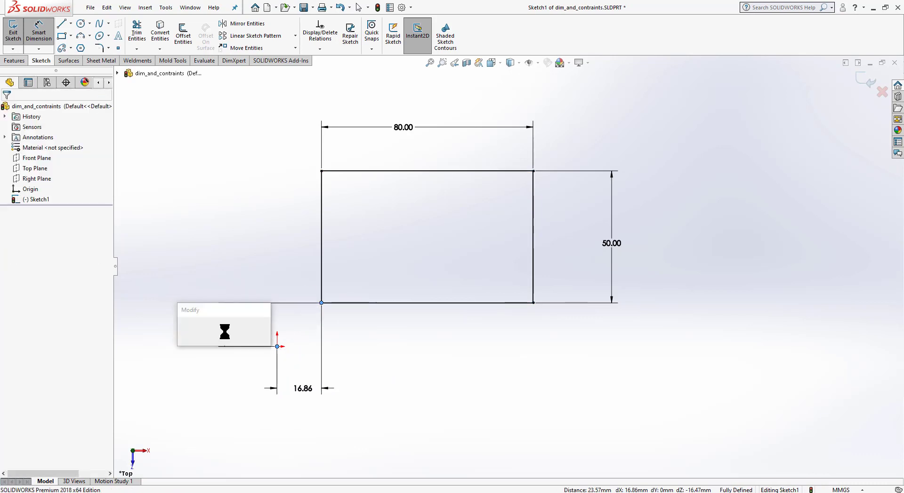
click(183, 330)
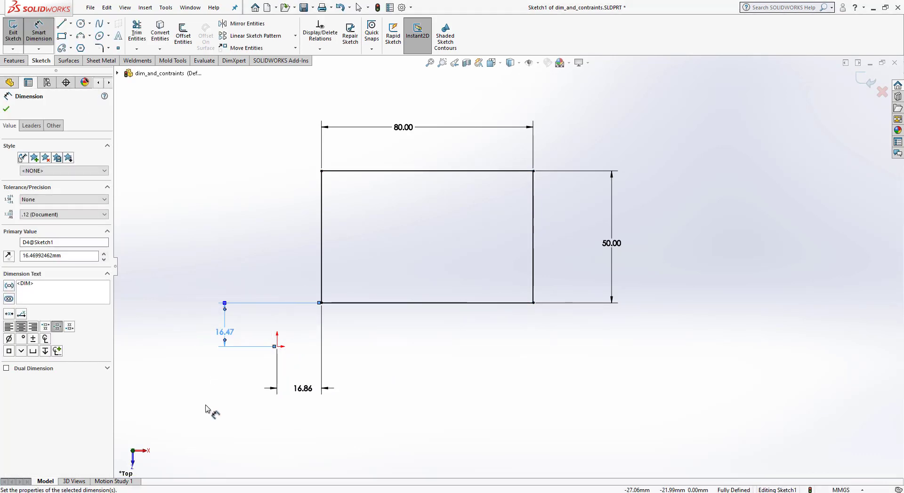
click(6, 110)
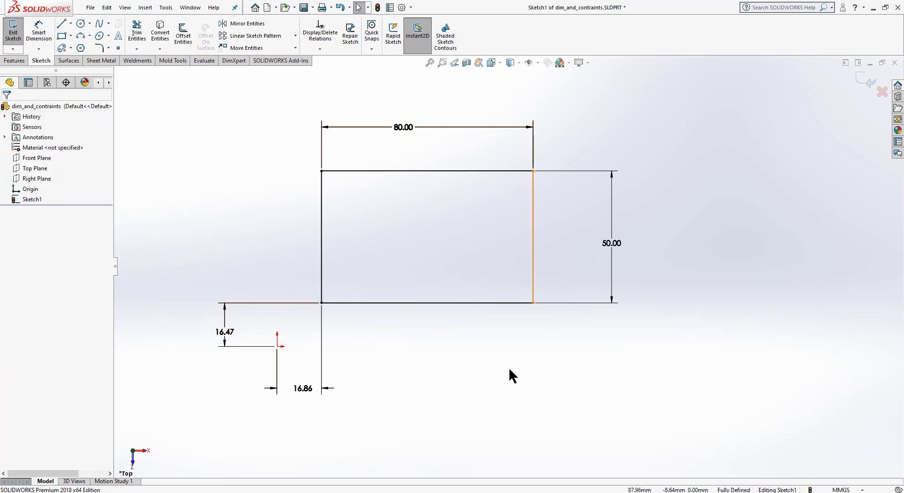
Step: Delete the rectangle together with all of its dimensions
mouse_move(695, 444)
mouse_down()
mouse_move(267, 237)
mouse_move(184, 95)
mouse_up()
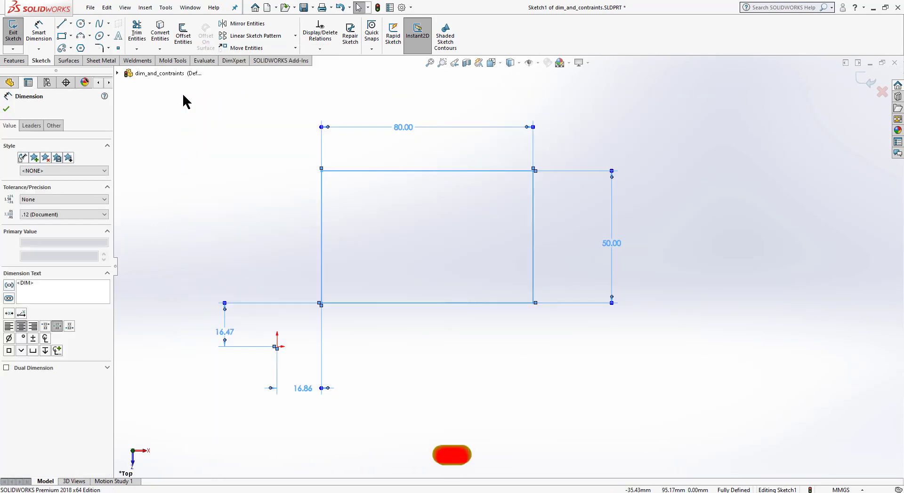
key(Delete)
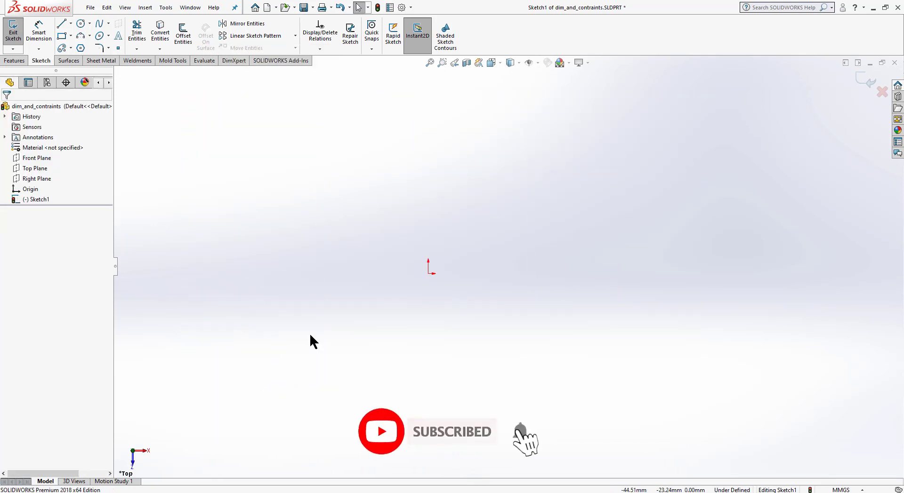
Step: Sketch a horizontal straight slot about 100 mm between centres and 32 mm wide, above and to the right of the origin
click(71, 48)
click(78, 60)
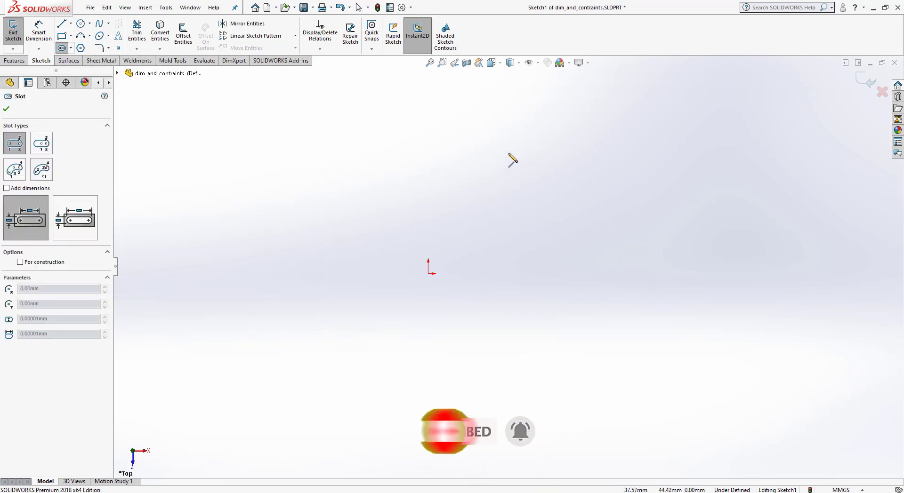
click(486, 162)
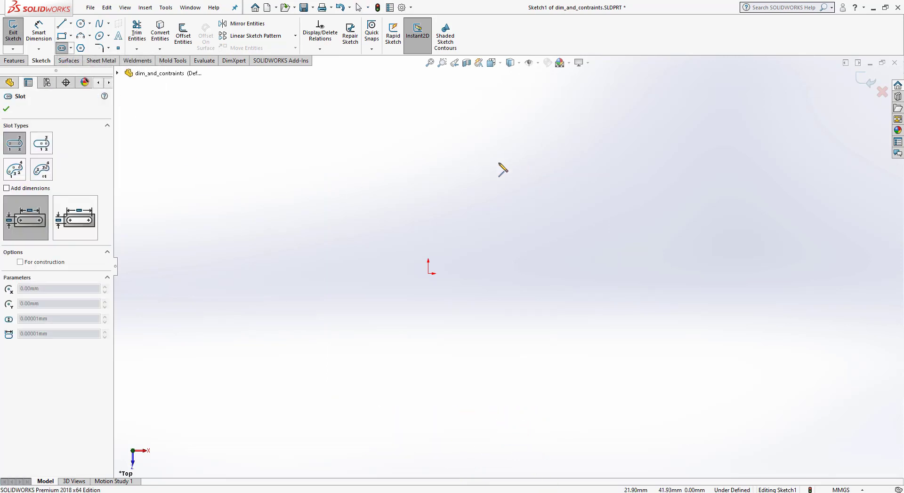
click(752, 163)
click(787, 204)
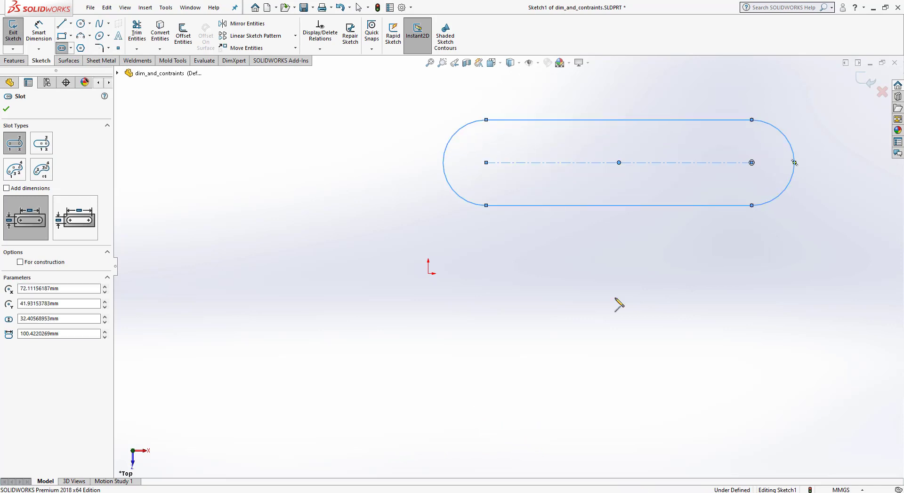
key(Escape)
Step: Dimension the straight slot's centre-to-centre length and set it to 100 mm
mouse_move(528, 238)
ctrl+middle_down()
mouse_move(442, 295)
mouse_move(382, 306)
ctrl+middle_up()
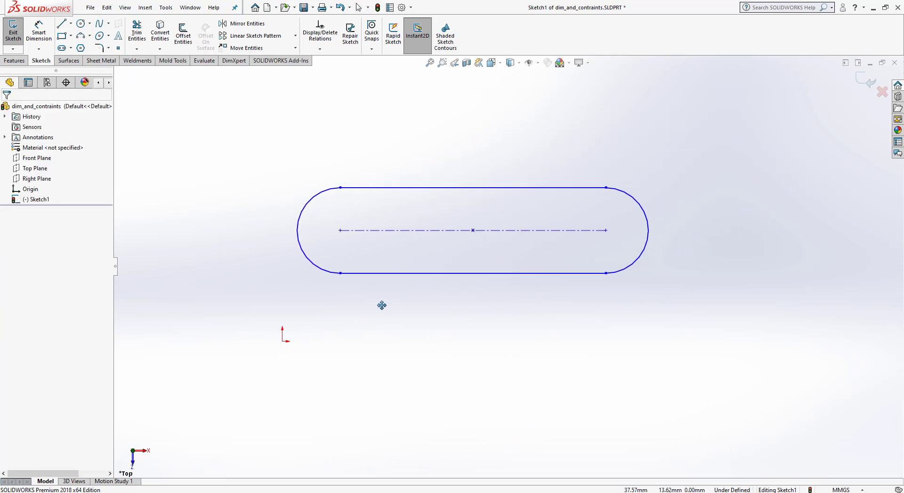
click(42, 37)
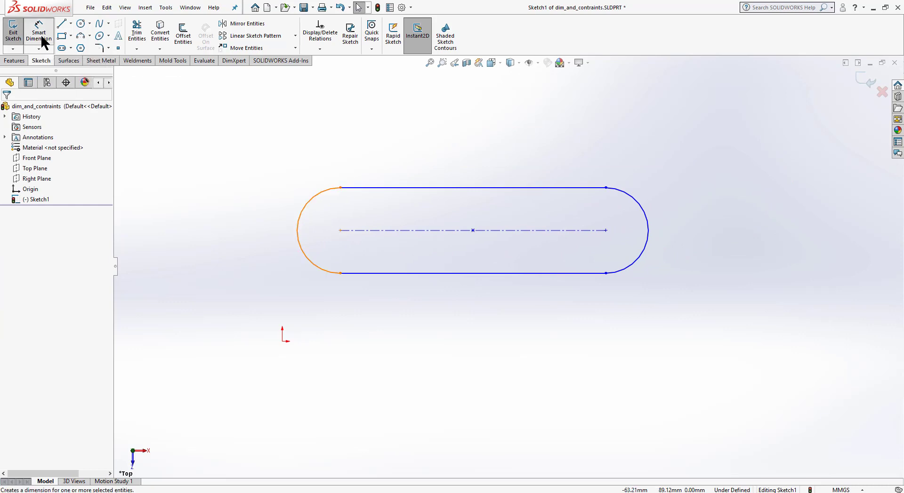
click(417, 234)
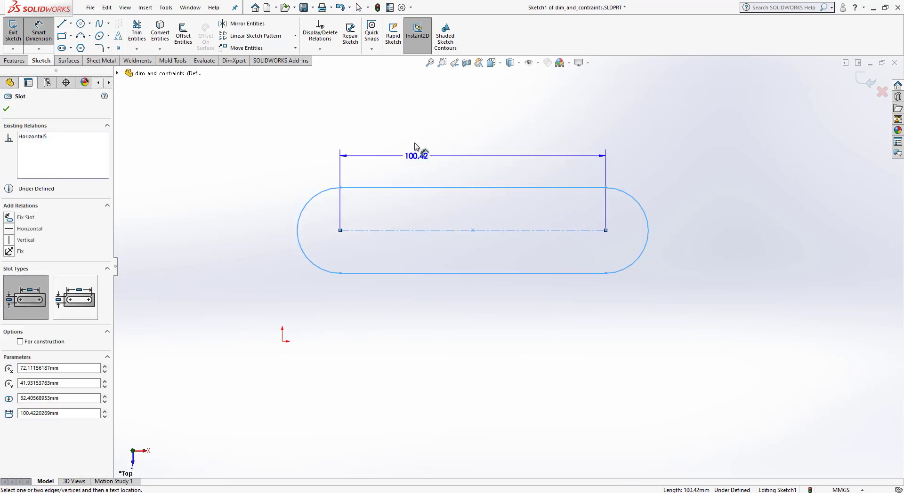
click(418, 136)
text(100)
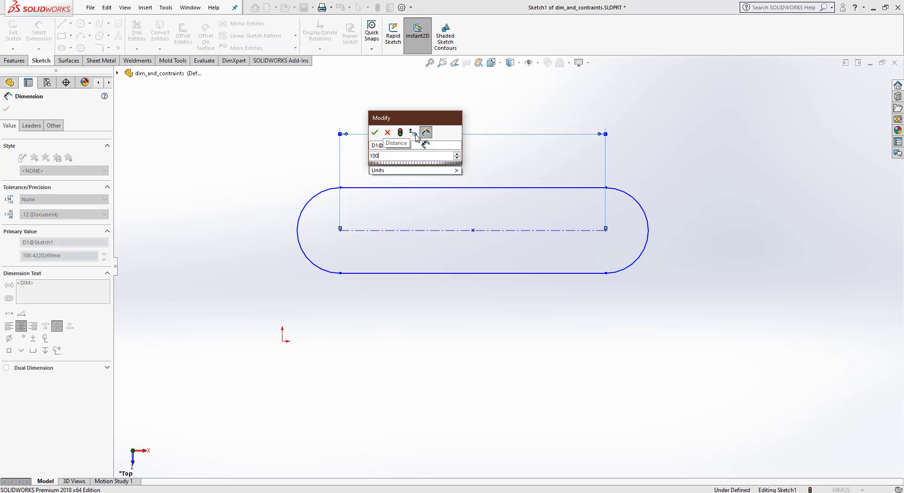
key(Return)
Step: Dimension the radius of the straight slot's left end arc and set it to 15 mm
click(309, 202)
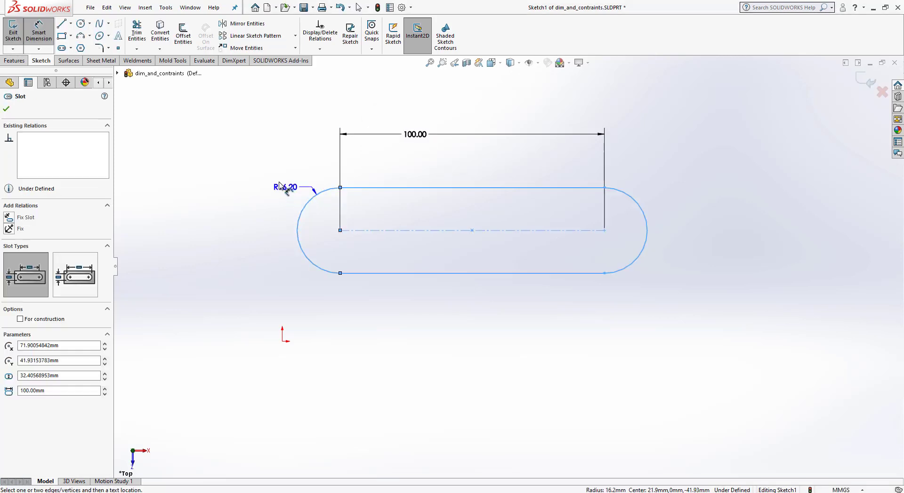
click(249, 163)
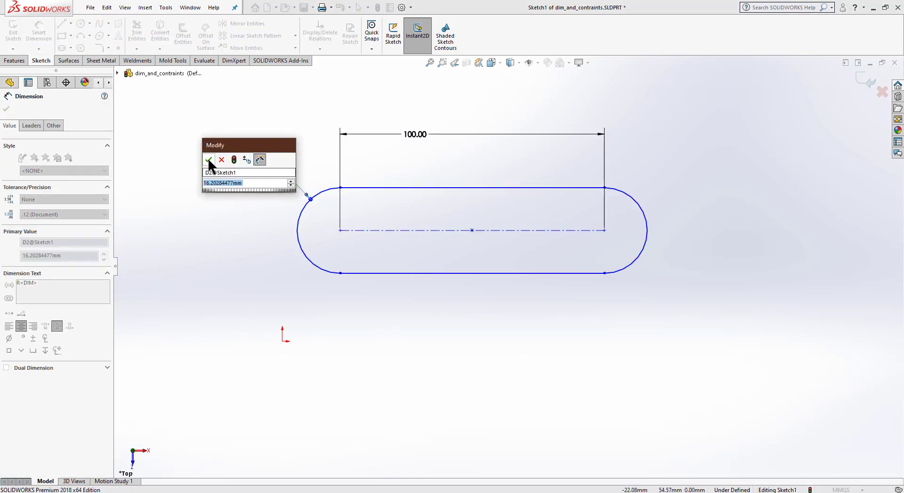
text(15)
click(209, 160)
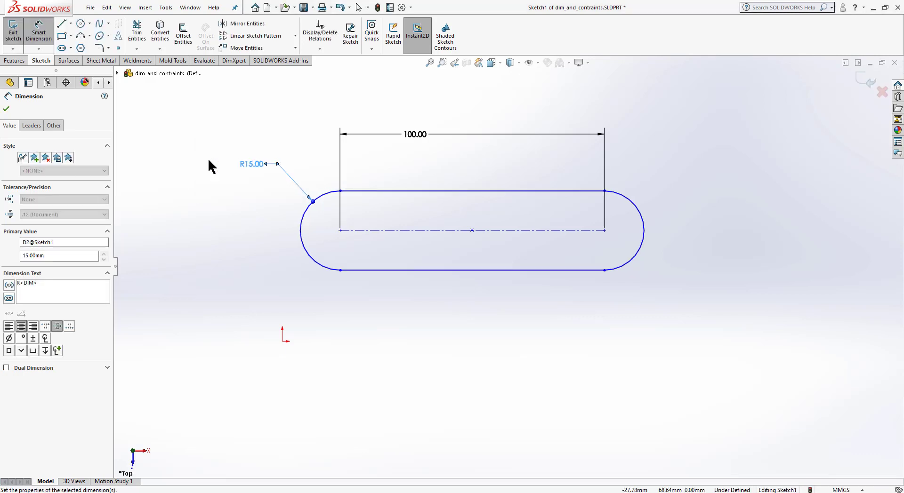
click(250, 230)
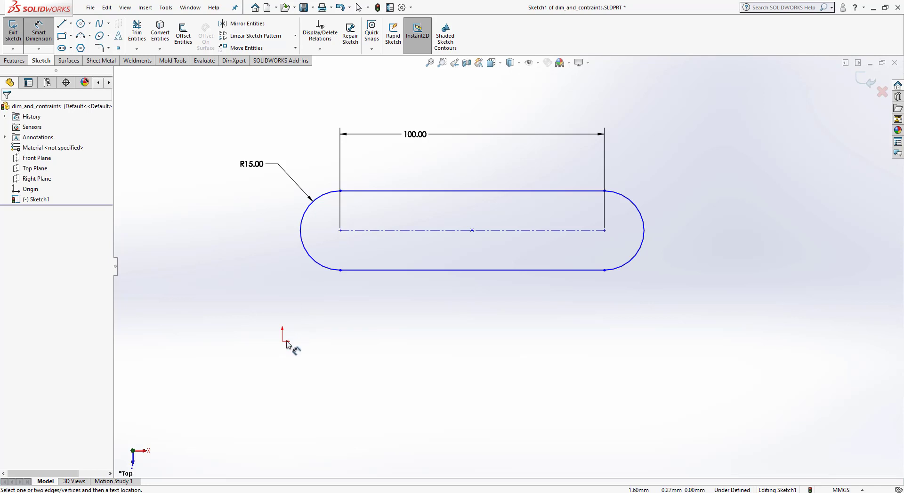
Step: Dimension the horizontal distance from the origin to the slot's left arc centre, accepting the distance as drawn
click(313, 270)
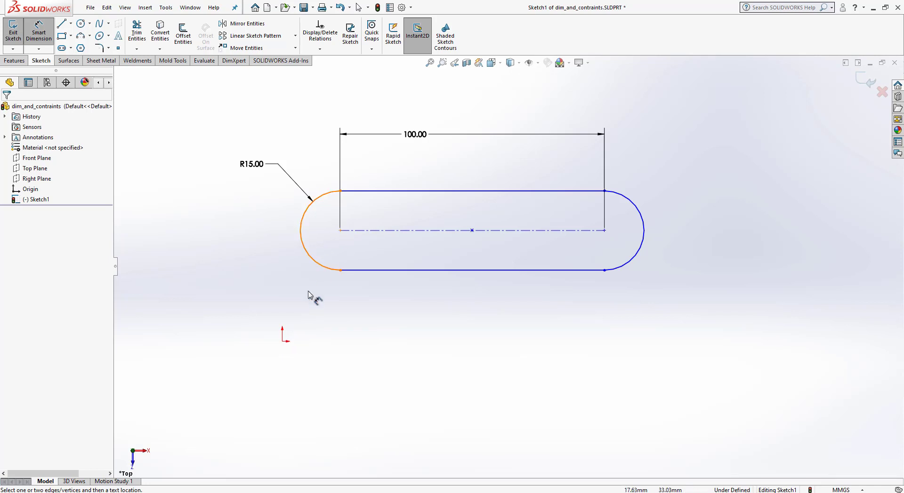
click(340, 231)
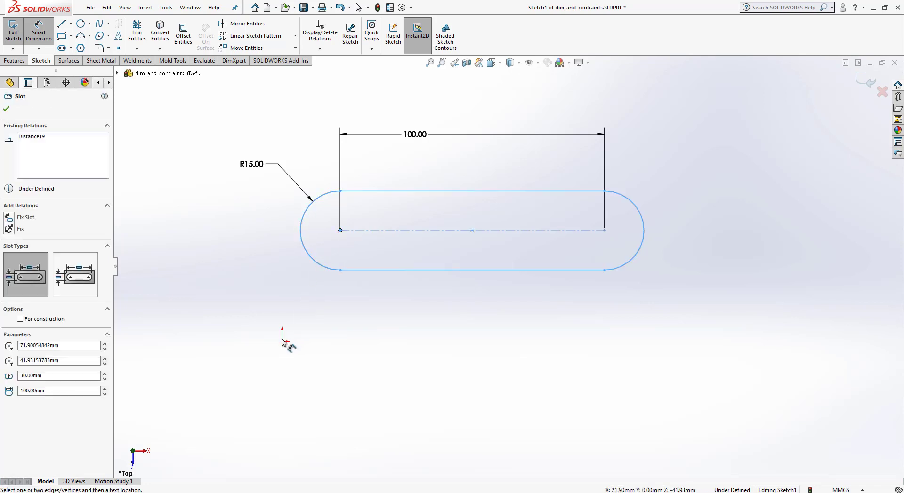
click(283, 343)
click(313, 419)
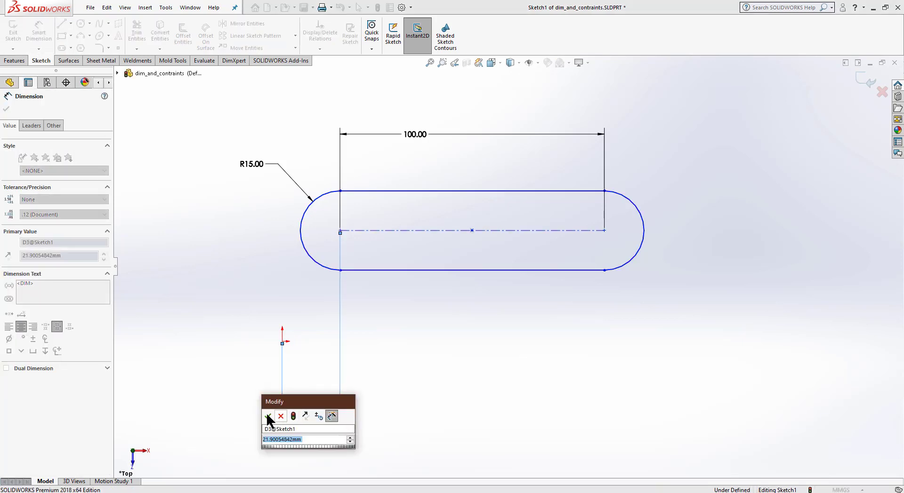
click(268, 416)
Step: Dimension the vertical distance from the origin to the slot's left arc centre, accepting the distance as drawn
click(340, 231)
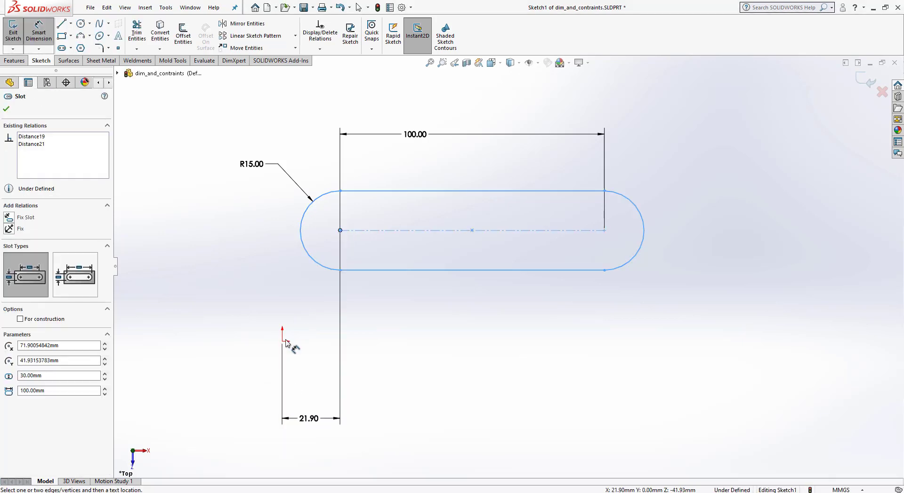
click(282, 342)
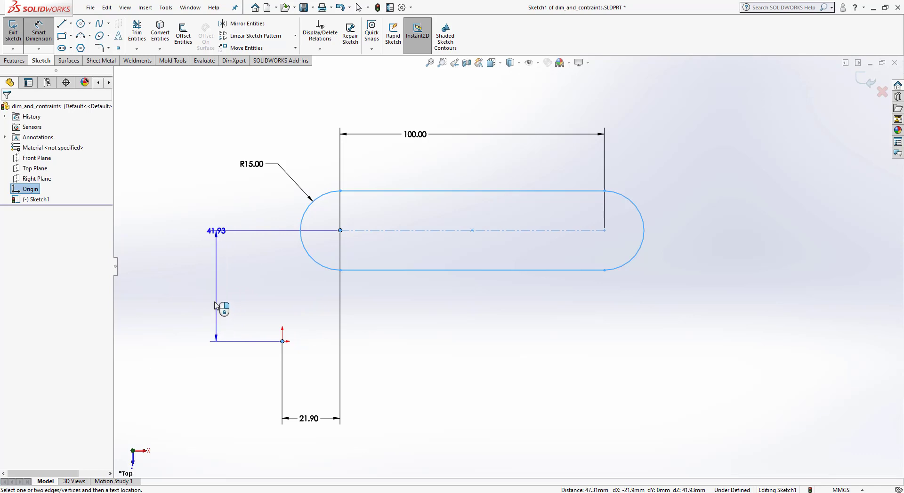
click(213, 305)
click(172, 298)
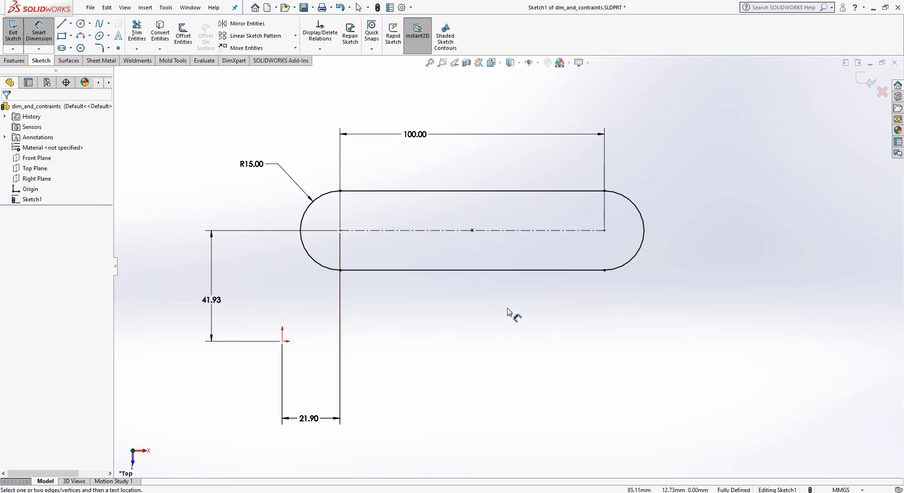
Step: Delete the straight slot together with all of its dimensions
click(41, 33)
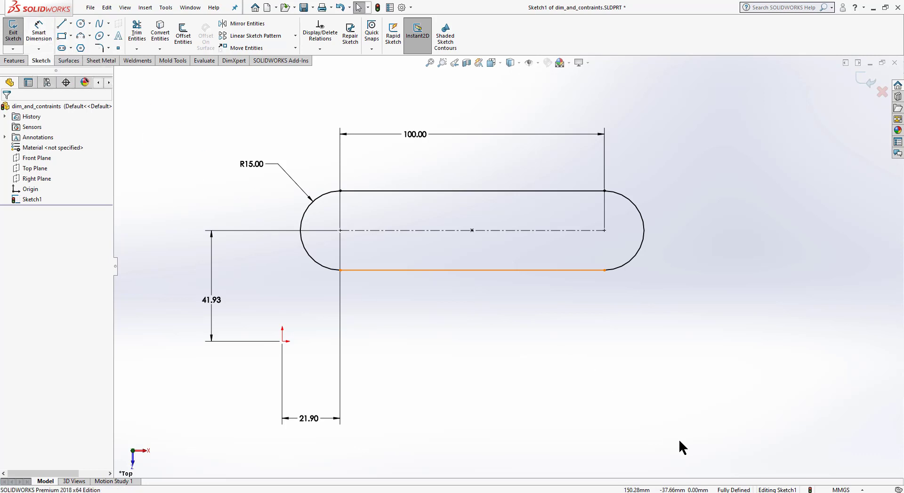
mouse_move(679, 441)
mouse_down()
mouse_move(191, 145)
mouse_move(180, 110)
mouse_up()
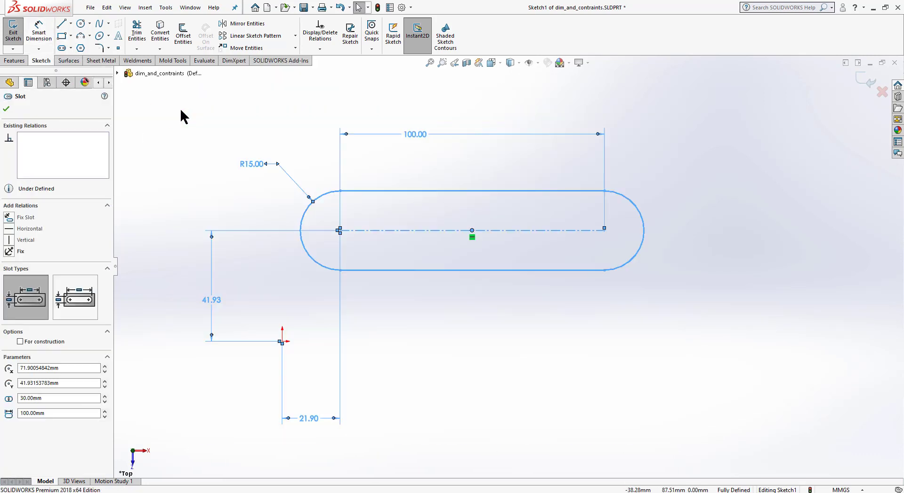
key(Delete)
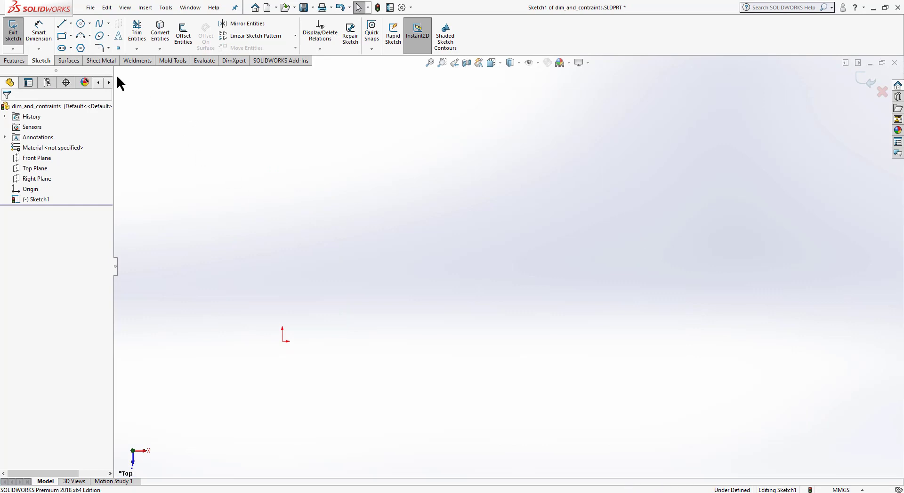
Step: Sketch a centerpoint arc slot centred on the origin and curving below it, with a radius of about 69 mm and a width of about 38 mm
click(71, 47)
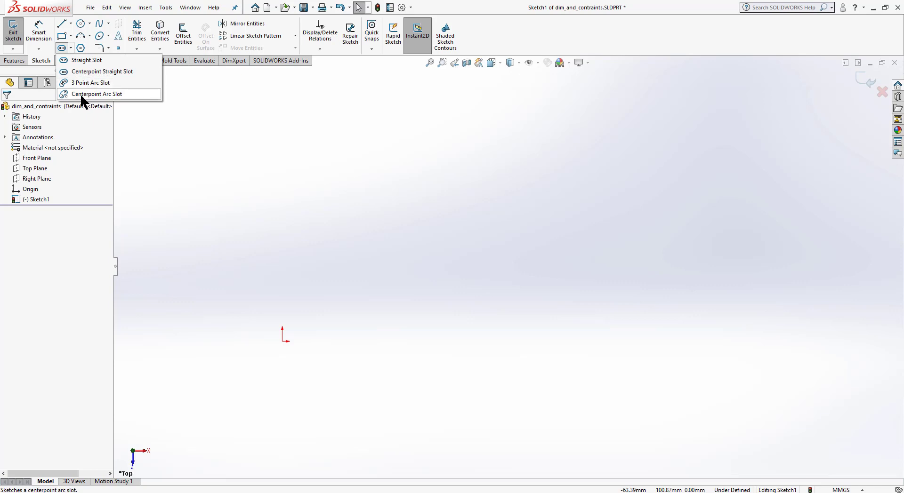
click(126, 94)
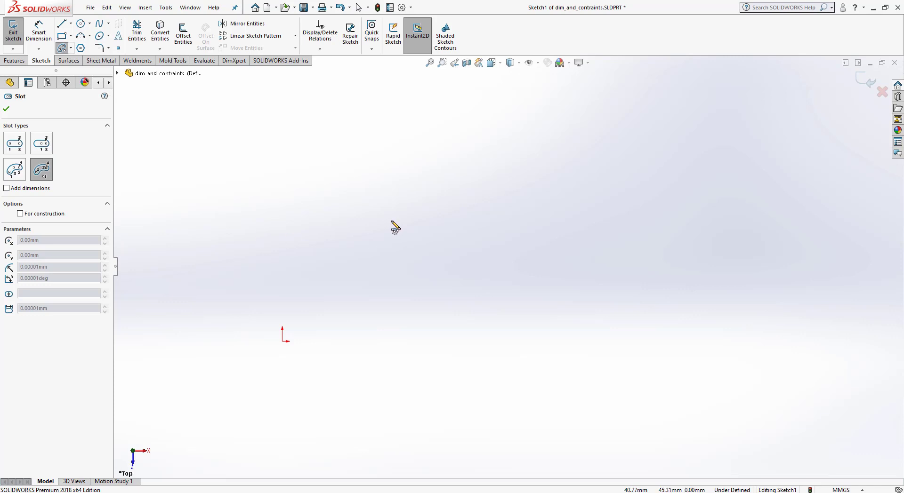
mouse_move(347, 330)
ctrl+middle_down()
mouse_move(470, 256)
mouse_move(533, 242)
mouse_move(532, 250)
ctrl+middle_up()
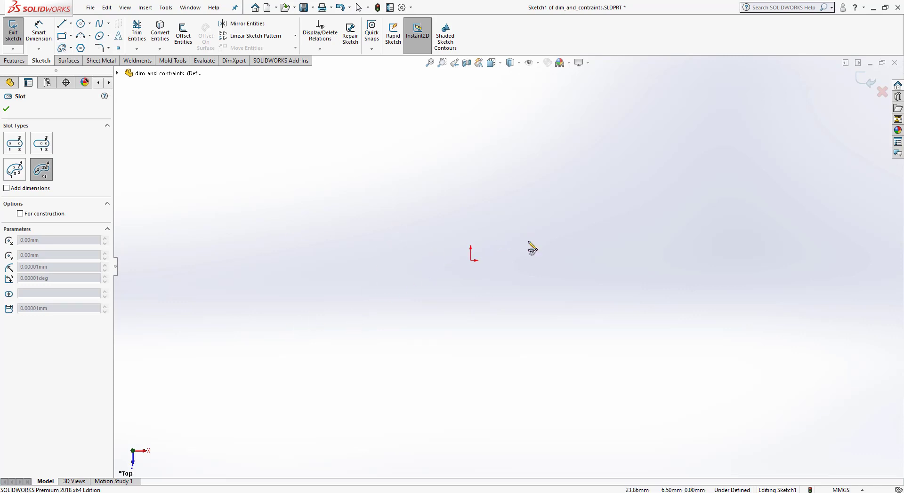
click(472, 261)
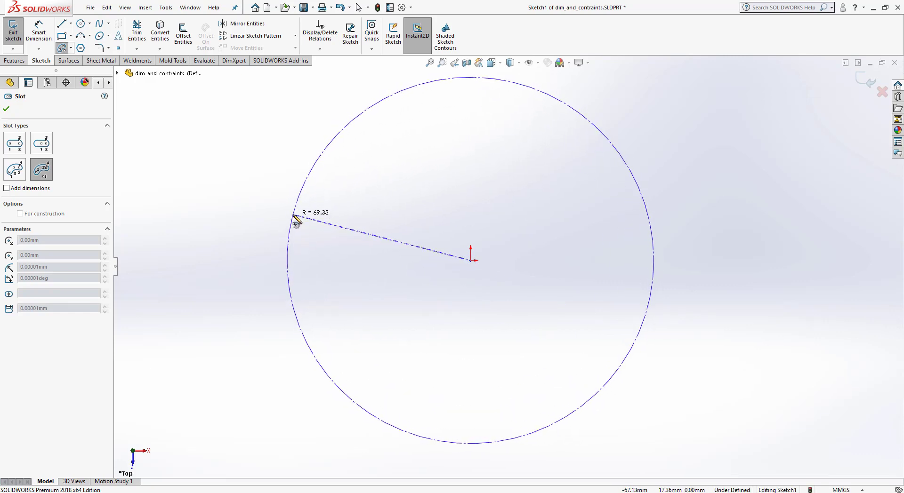
click(293, 214)
click(619, 366)
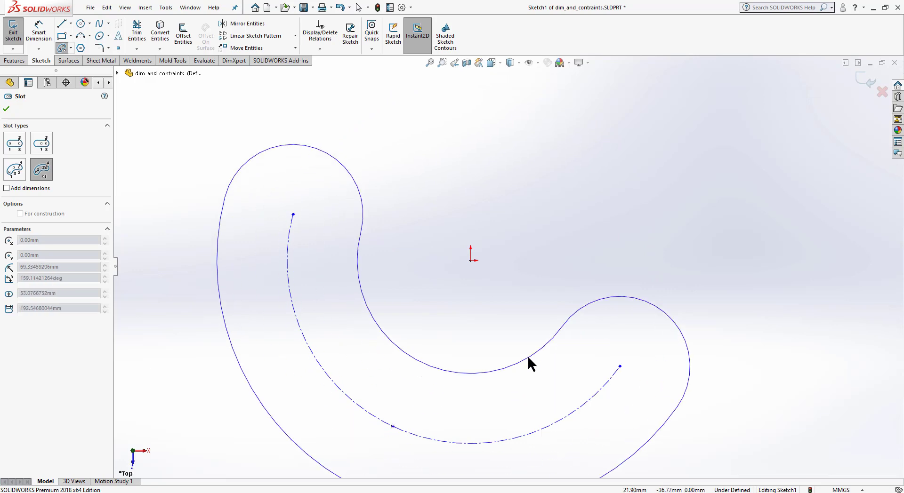
click(525, 383)
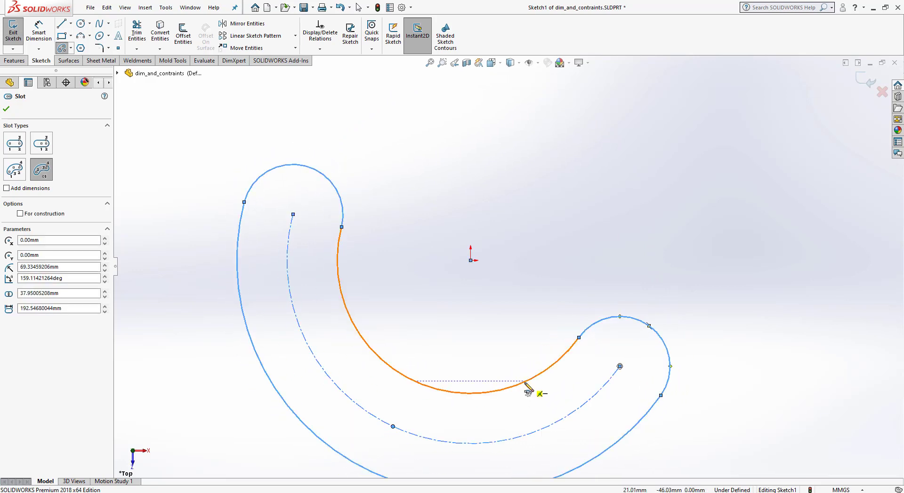
click(6, 109)
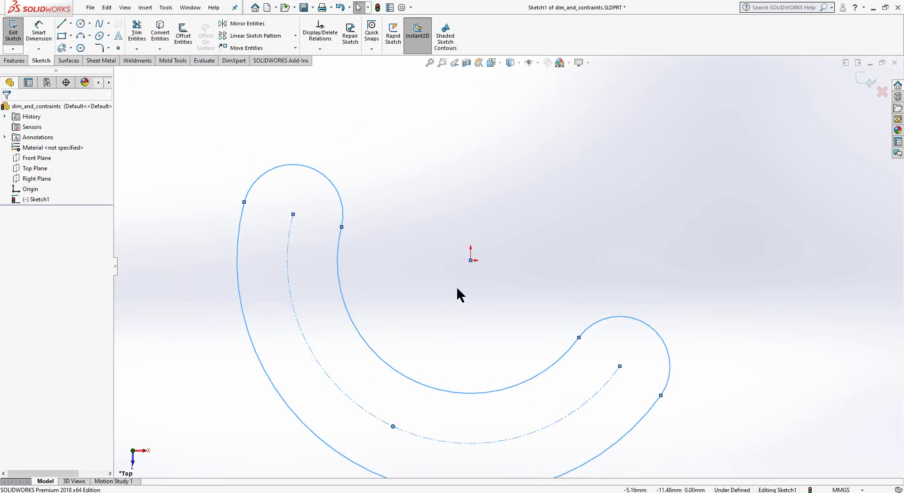
Step: Dimension the arc slot's centreline radius as 70 mm and its inner arc's radius as drawn
ctrl+middle_drag(470, 311, 472, 269)
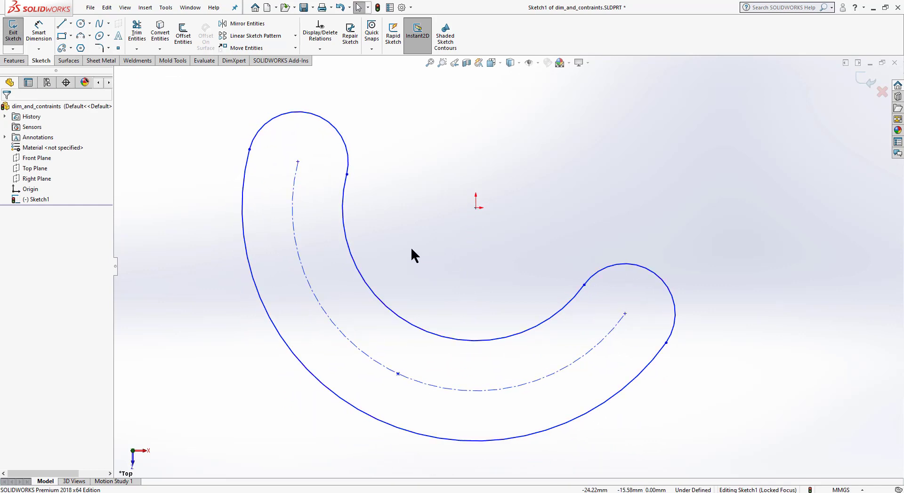
click(42, 34)
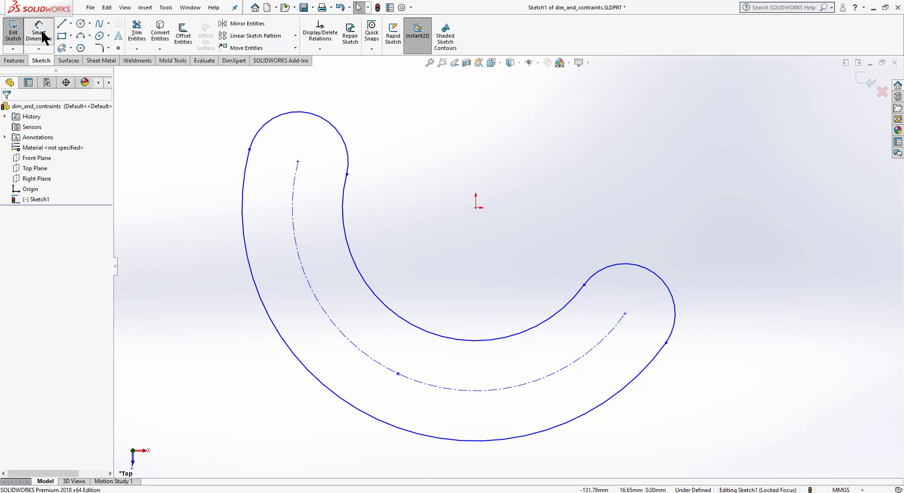
click(367, 357)
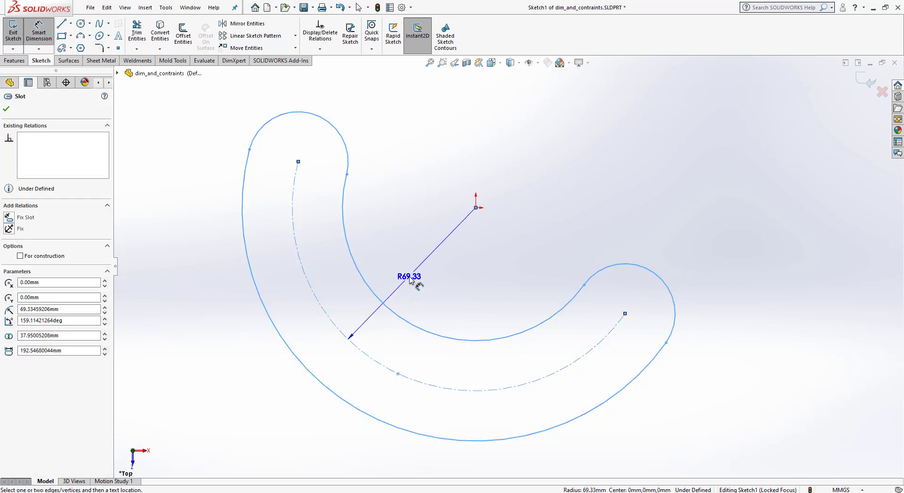
click(418, 287)
text(70)
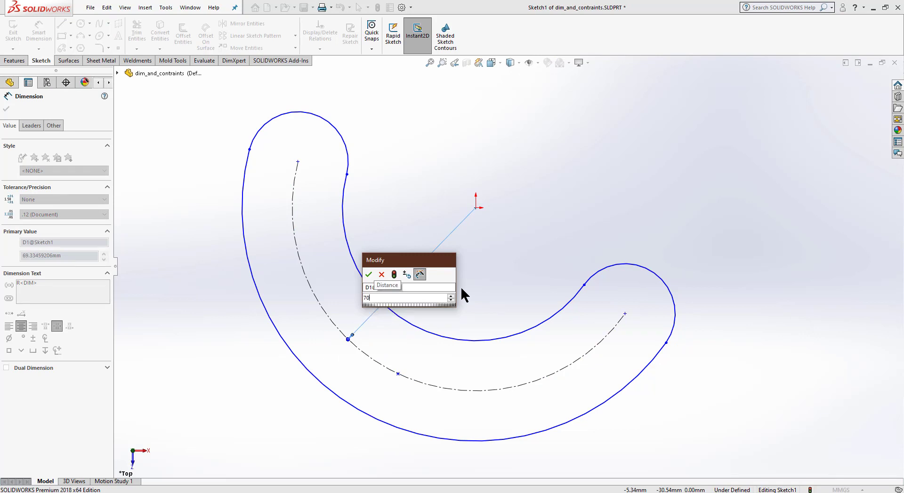
key(Return)
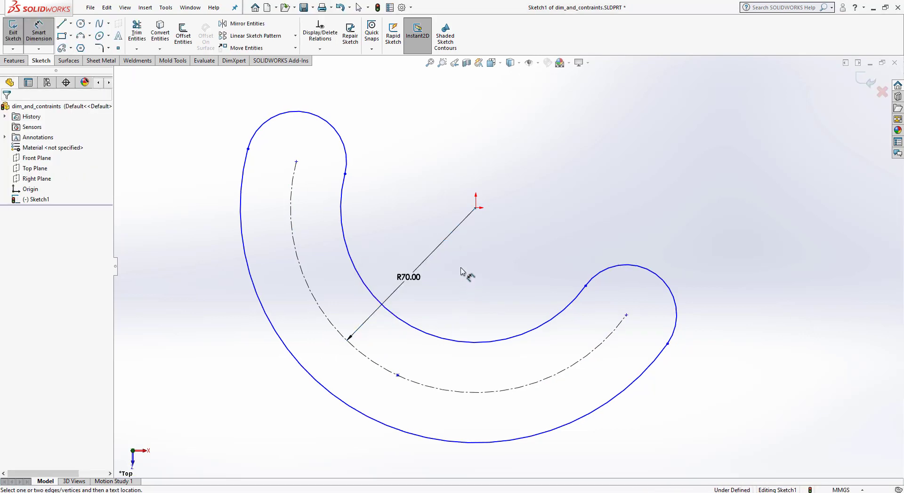
click(358, 264)
click(395, 235)
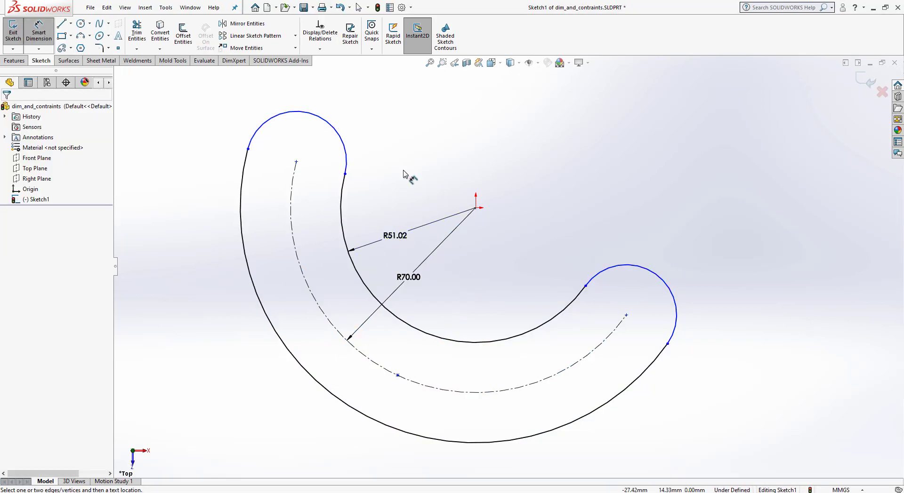
Step: Dimension the horizontal distance from the origin to the arc slot's left end centre, accepting the distance as drawn
click(296, 162)
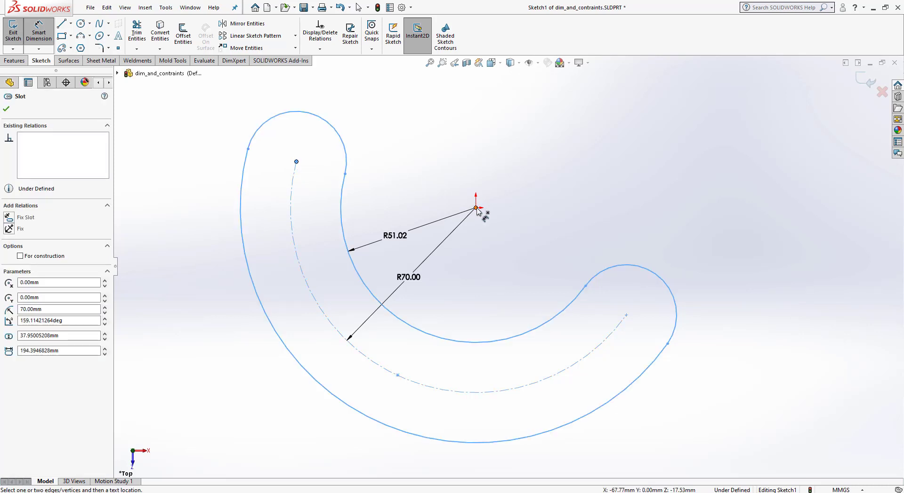
click(476, 209)
click(368, 121)
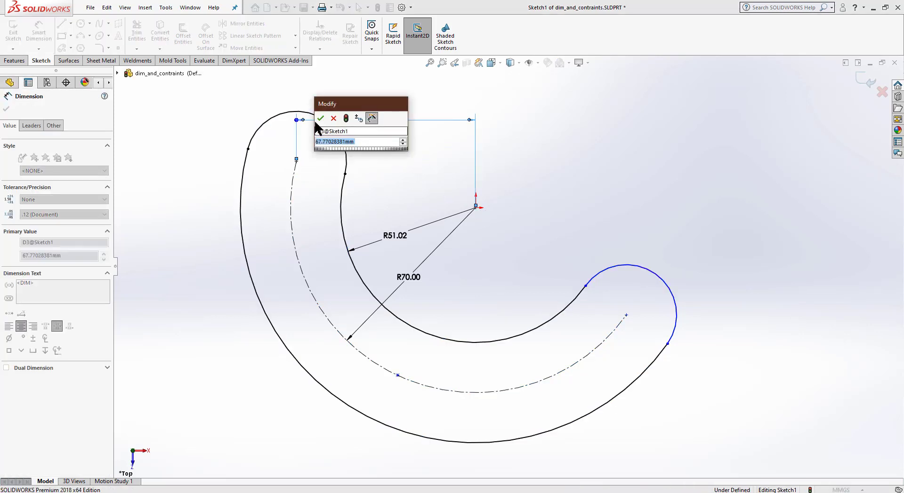
click(321, 118)
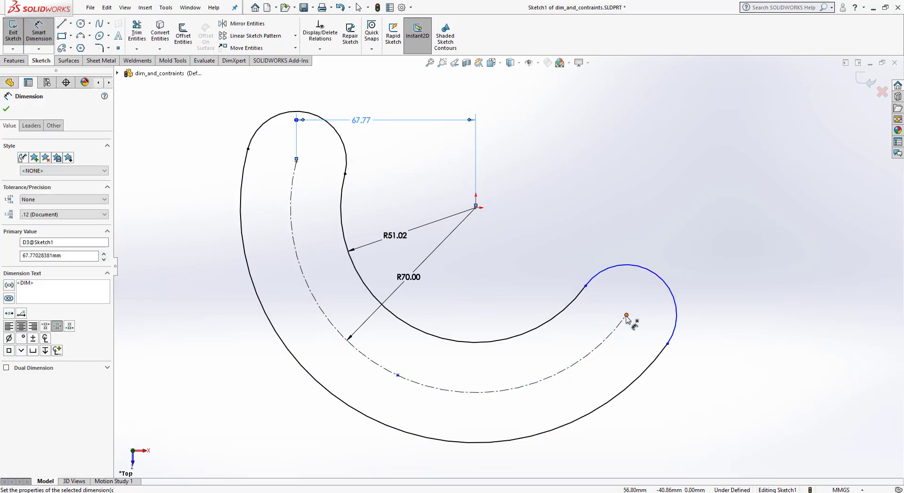
Step: Dimension the horizontal distance from the origin to the arc slot's right end centre, accepting the distance as drawn
click(626, 316)
click(476, 208)
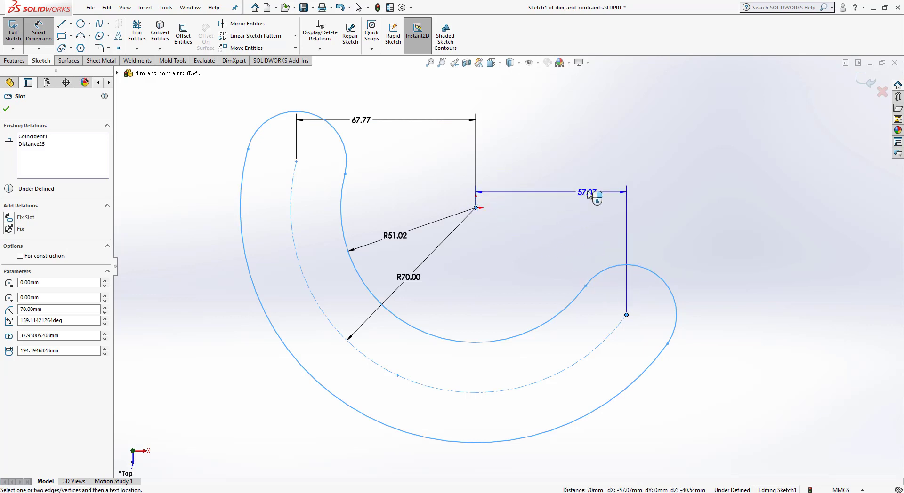
click(587, 192)
click(546, 189)
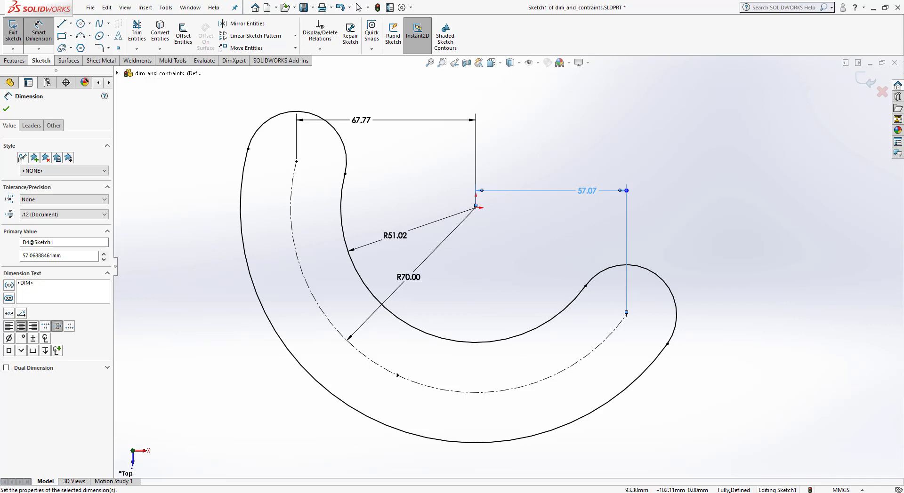
Step: Delete the arc slot together with all its dimensions from the sketch
click(7, 109)
mouse_move(704, 450)
mouse_down()
mouse_move(211, 136)
mouse_move(196, 90)
mouse_up()
key(Delete)
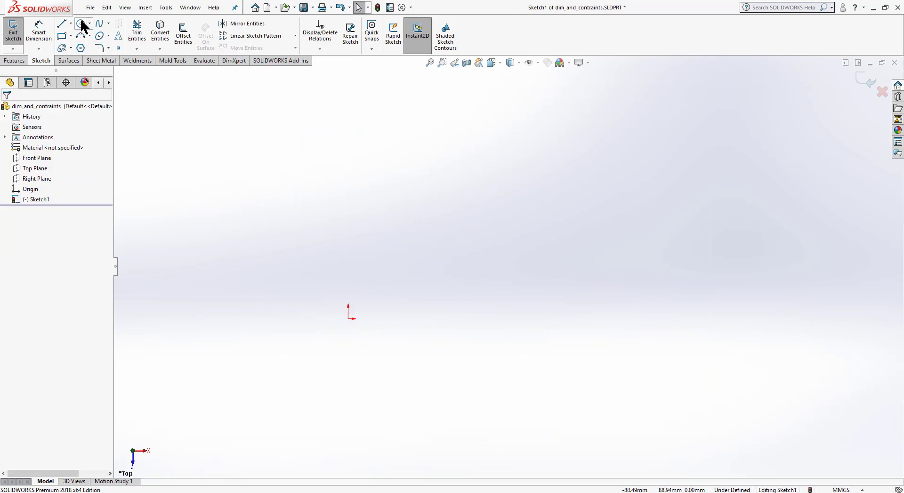
Step: Sketch a circle with a radius of about 29.8 mm above and to the right of the origin
click(82, 24)
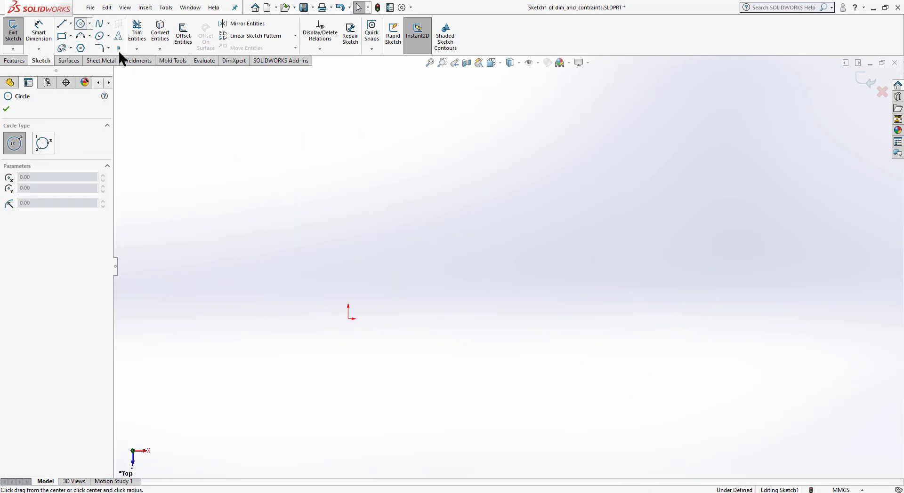
click(529, 182)
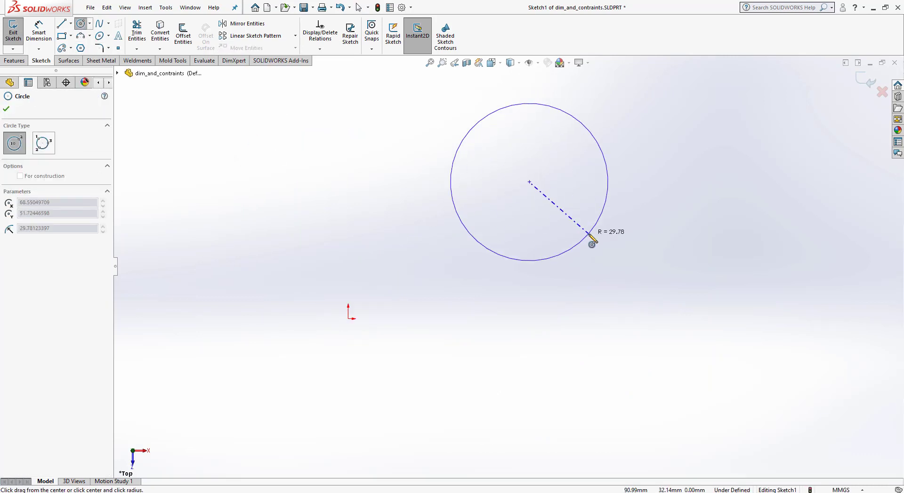
click(591, 241)
right_click(421, 237)
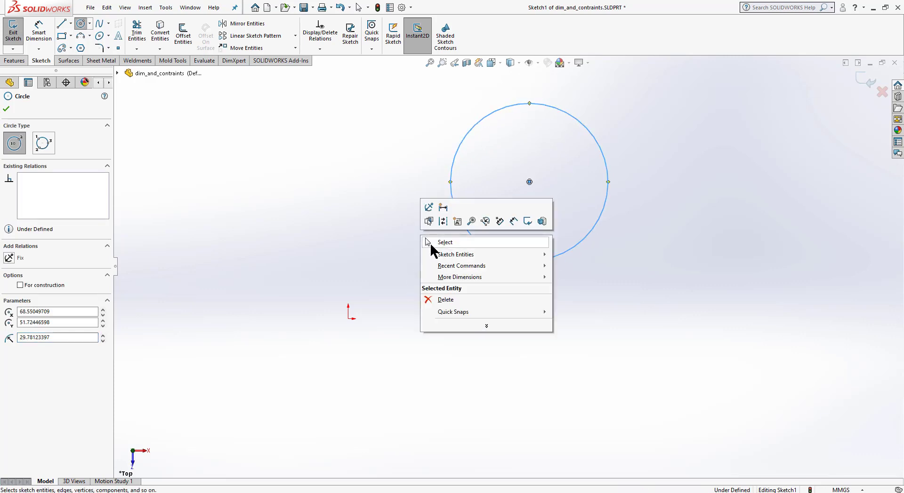
click(430, 242)
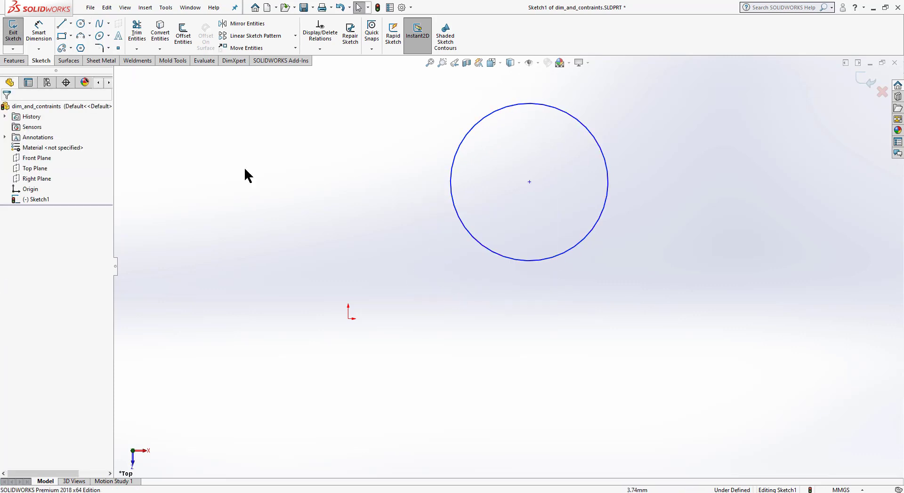
Step: Dimension the circle's diameter as 60 mm, placing the dimension to the right of the circle
click(39, 33)
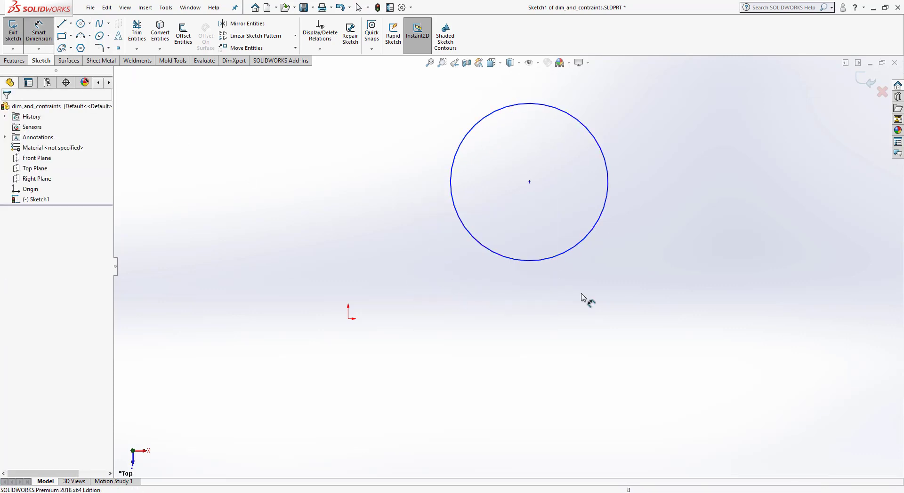
click(609, 194)
click(683, 190)
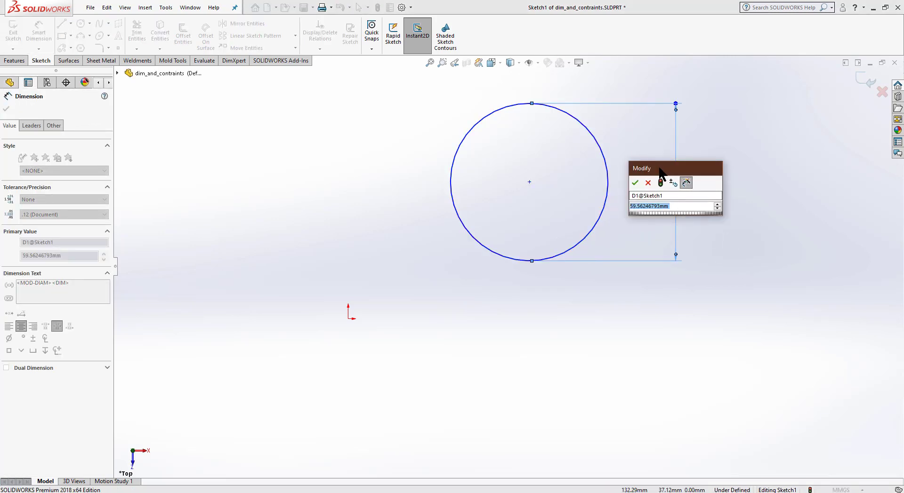
drag(659, 167, 580, 284)
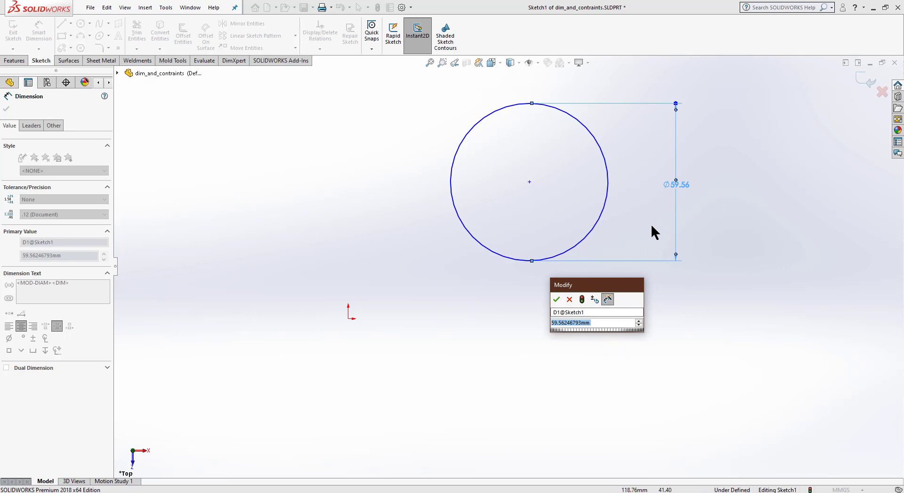
drag(604, 284, 605, 287)
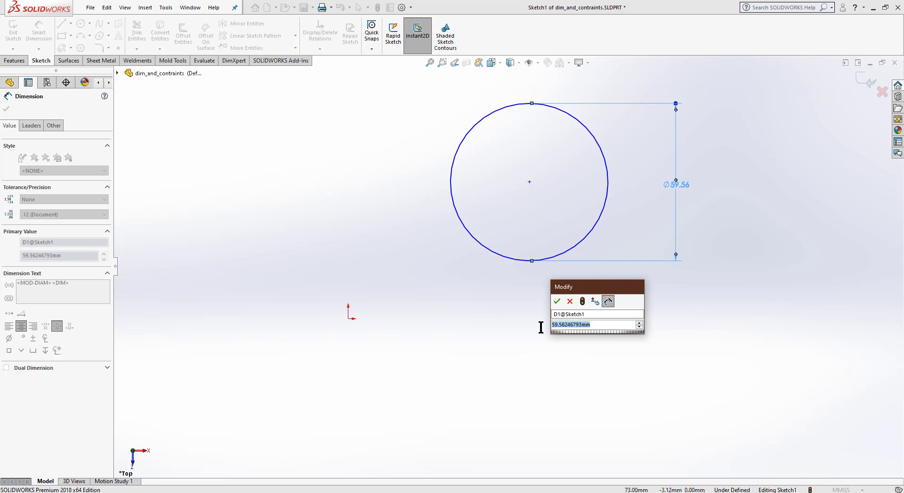
text(60)
key(Return)
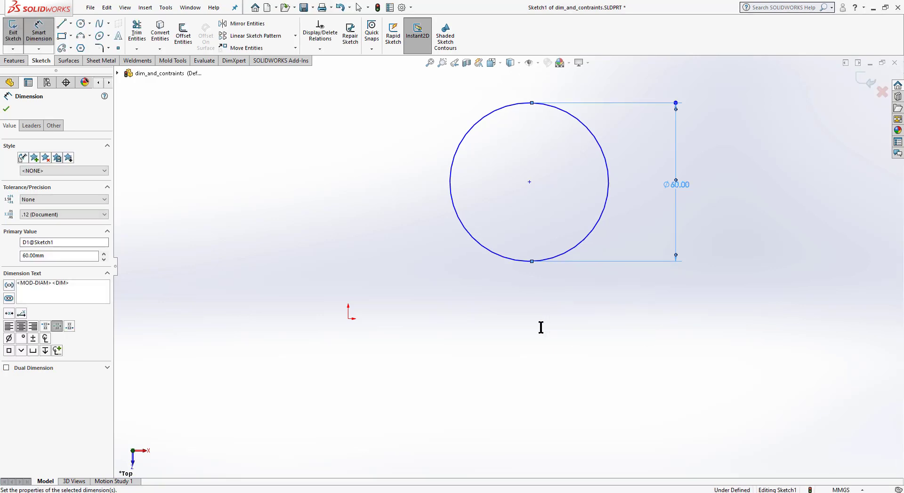
click(584, 315)
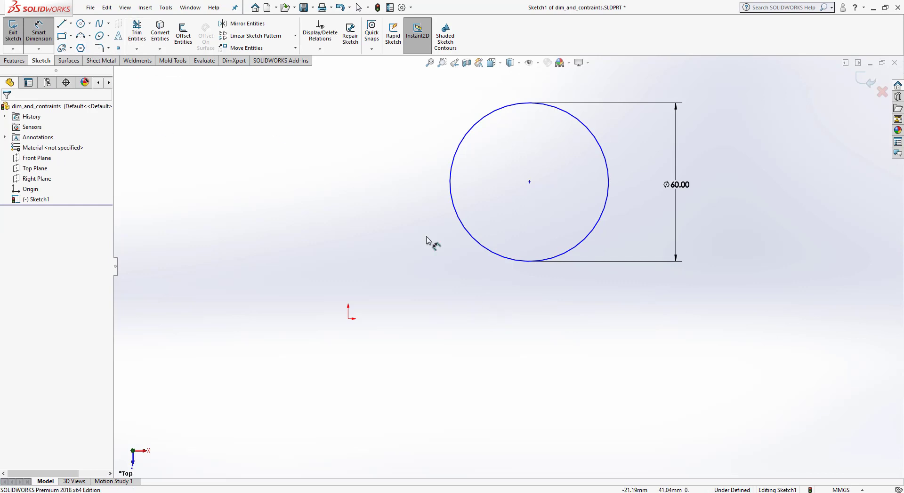
Step: Dimension the vertical distance between the origin and the circle's centre as 50 mm
click(529, 182)
click(348, 319)
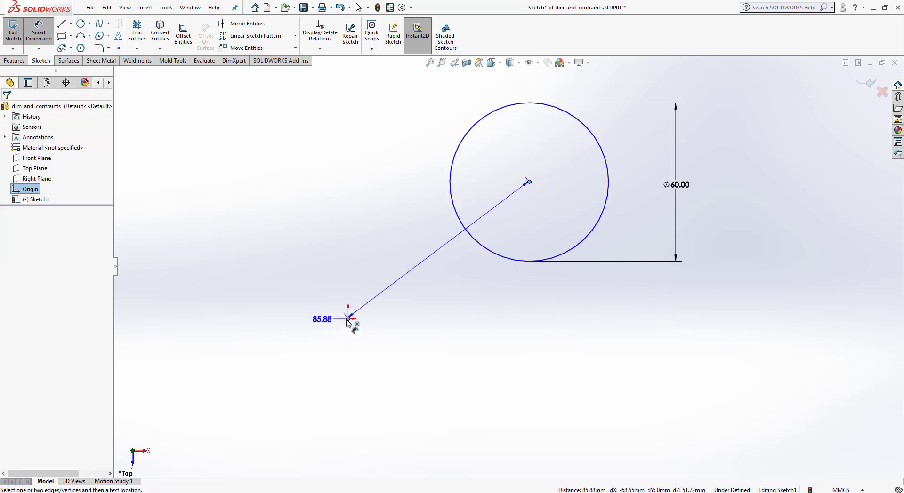
click(262, 244)
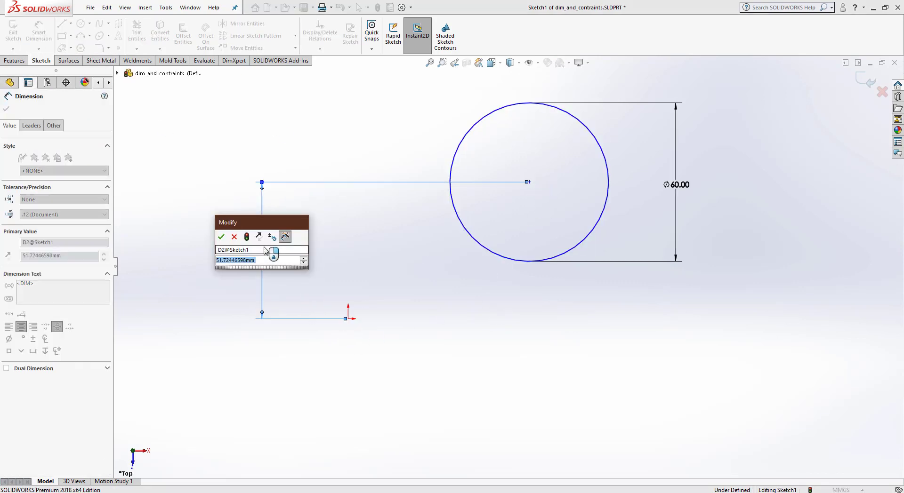
text(50)
key(Return)
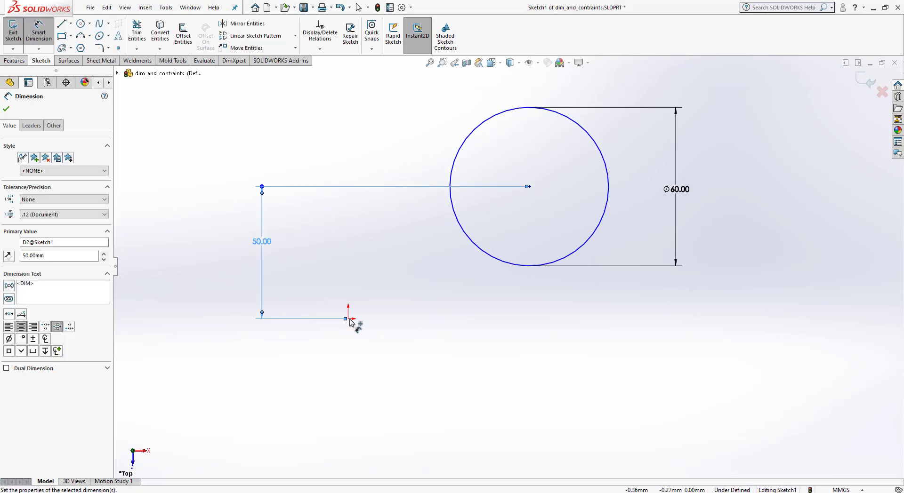
Step: Dimension the horizontal distance between the origin and the circle's centre as 80 mm
click(349, 319)
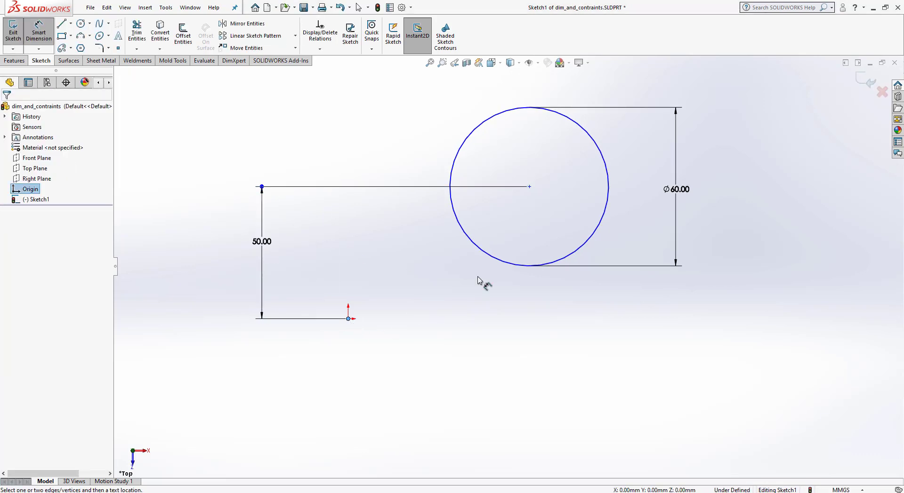
click(530, 187)
click(466, 351)
text(80)
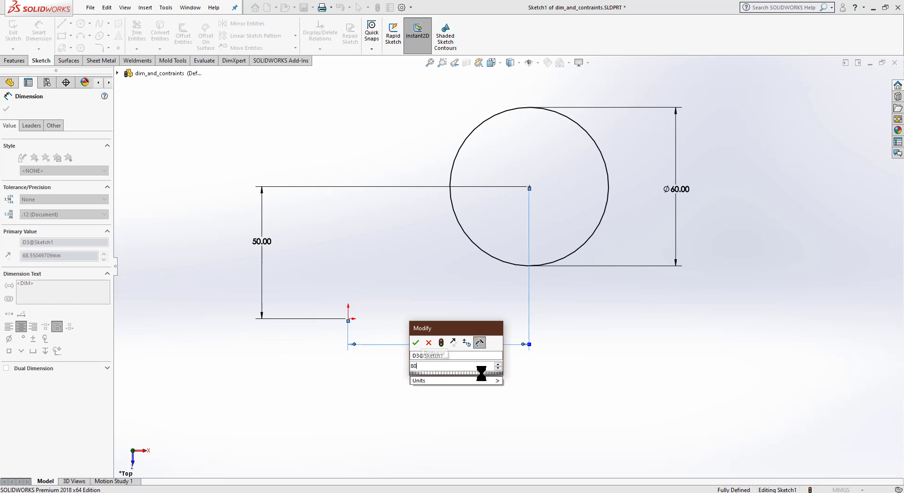
key(Return)
click(452, 389)
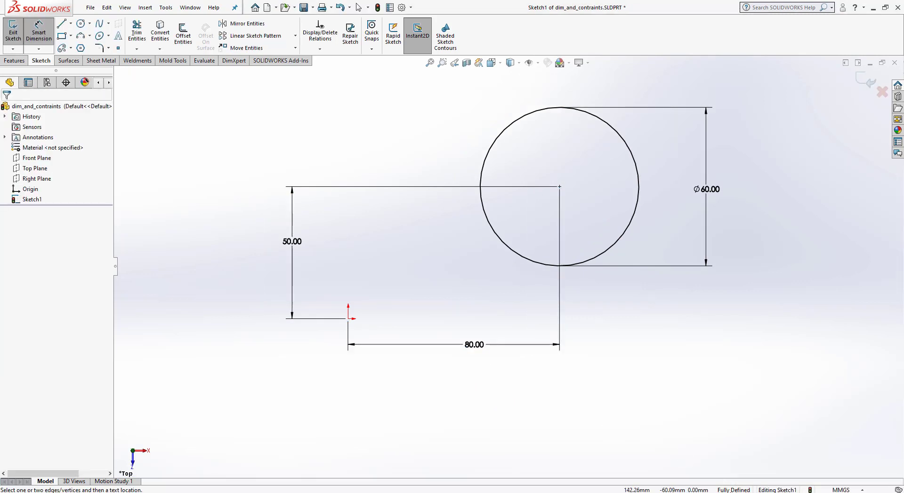
Step: Delete the 60 mm circle together with its diameter and position dimensions
click(39, 33)
mouse_move(774, 424)
mouse_down()
mouse_move(719, 417)
mouse_move(245, 88)
mouse_up()
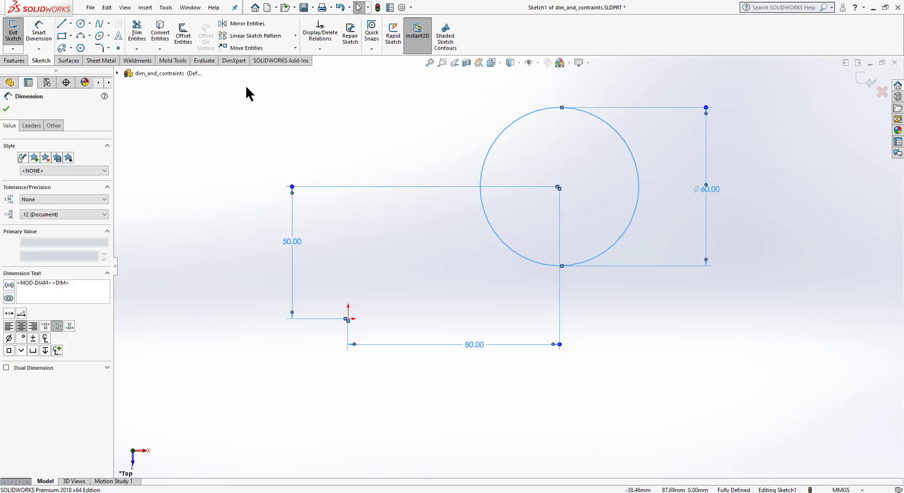
key(Delete)
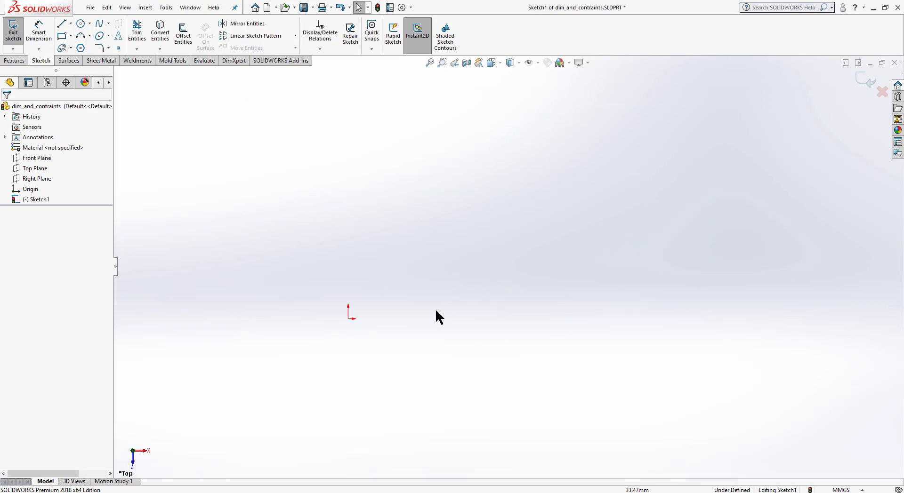
Step: Sketch a circle centred on the origin with a radius of about 33.7 mm
ctrl+middle_drag(416, 305, 515, 228)
click(81, 23)
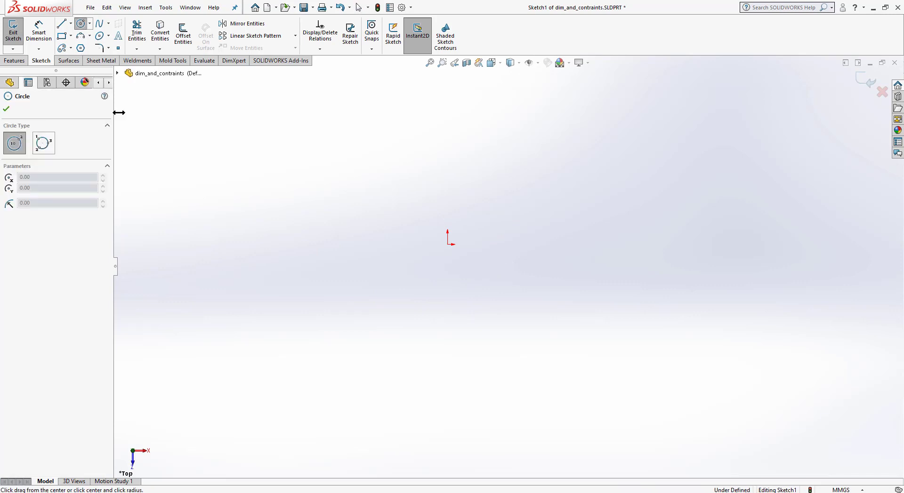
click(448, 245)
click(517, 302)
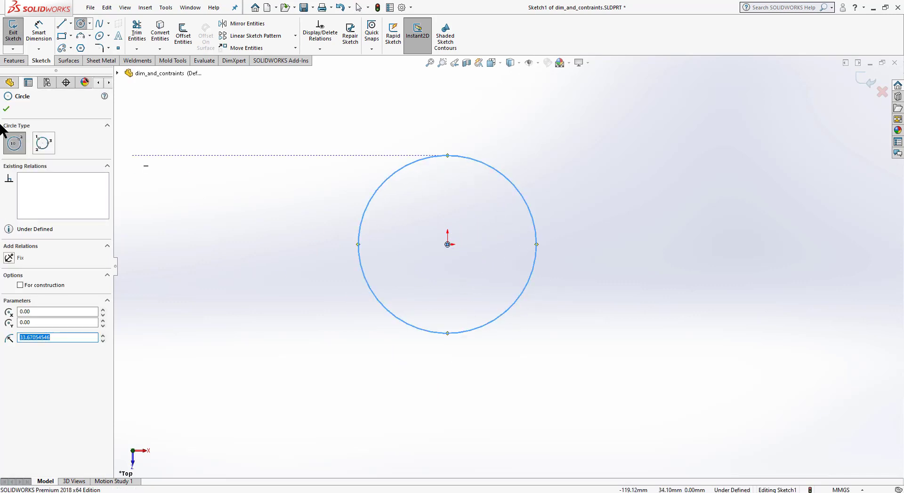
click(6, 110)
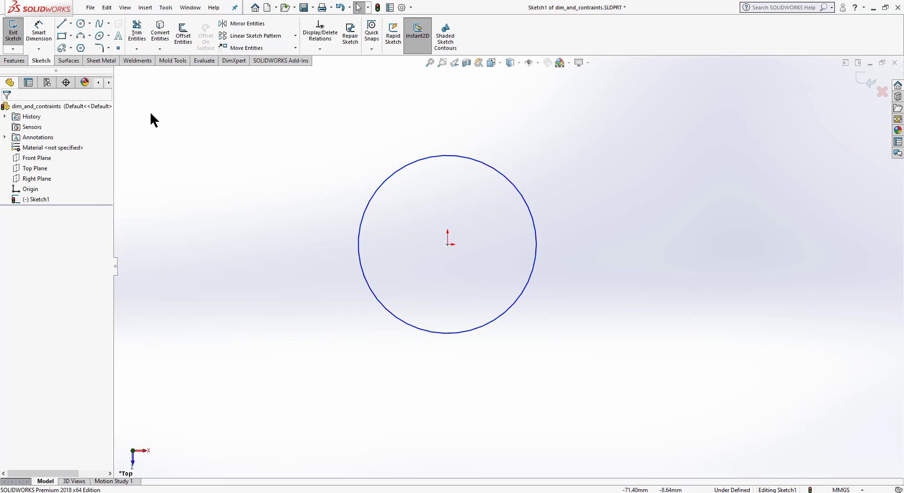
Step: Dimension the diameter of the origin-centred circle as 80 mm
click(51, 35)
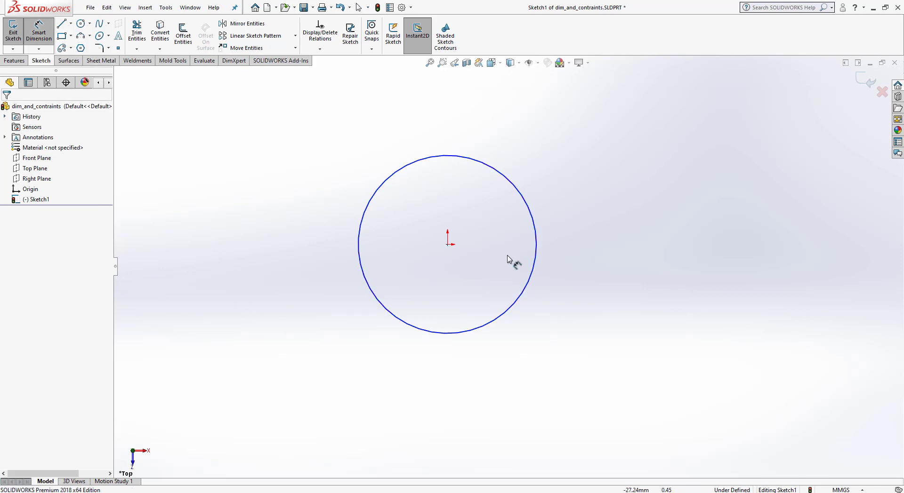
click(535, 235)
click(631, 266)
text(8)
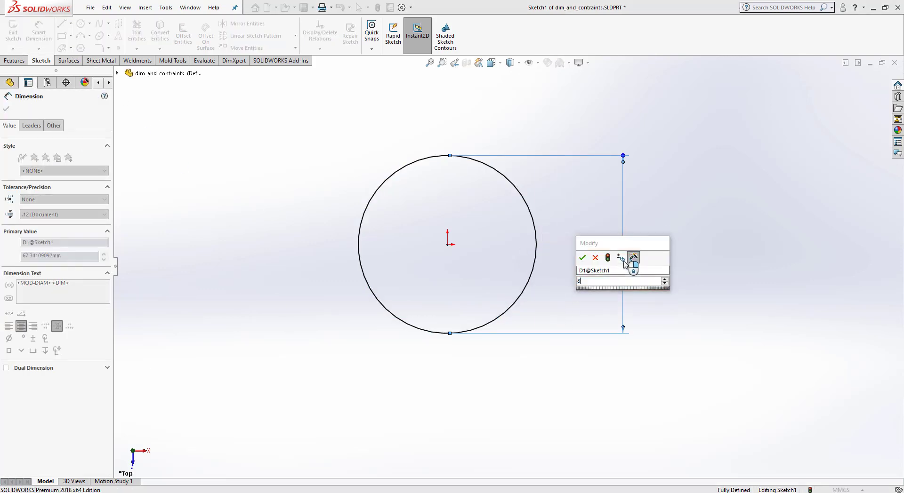
text(0)
key(Return)
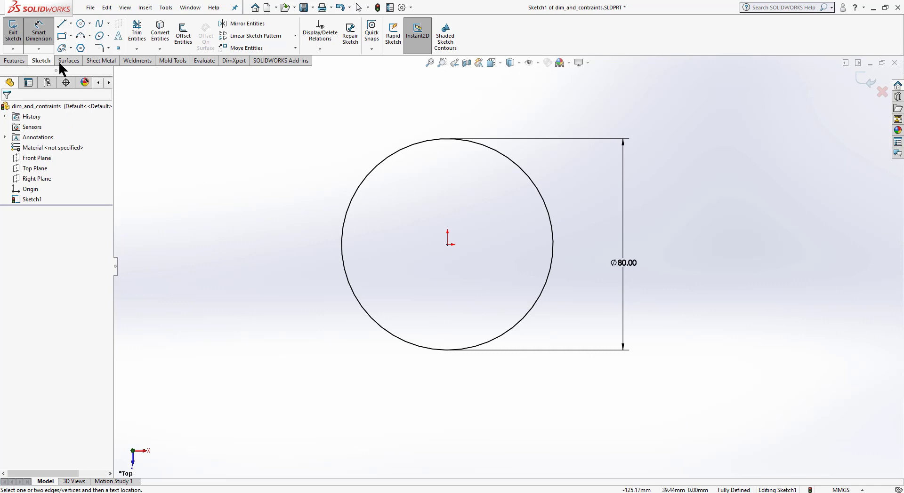
Step: Delete the origin-centred circle together with its diameter dimension
click(40, 33)
drag(685, 384, 261, 98)
key(Delete)
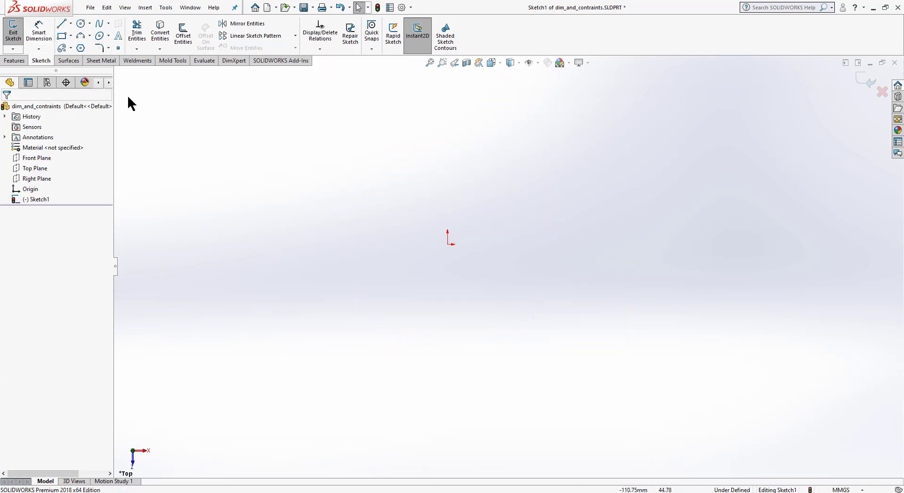
Step: Sketch a centerpoint arc centred on the origin and bulging to its right, with a radius of about 48.6 mm and a sweep of about 142°
click(89, 34)
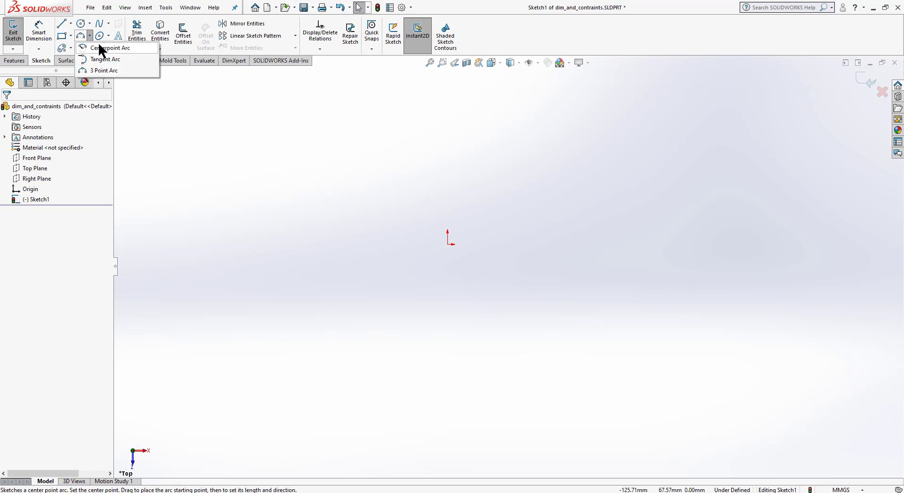
click(103, 49)
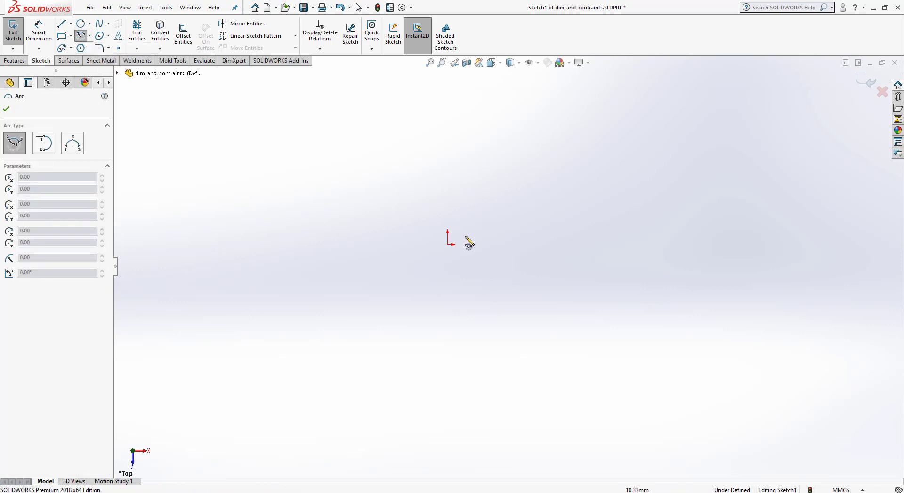
click(447, 245)
click(536, 338)
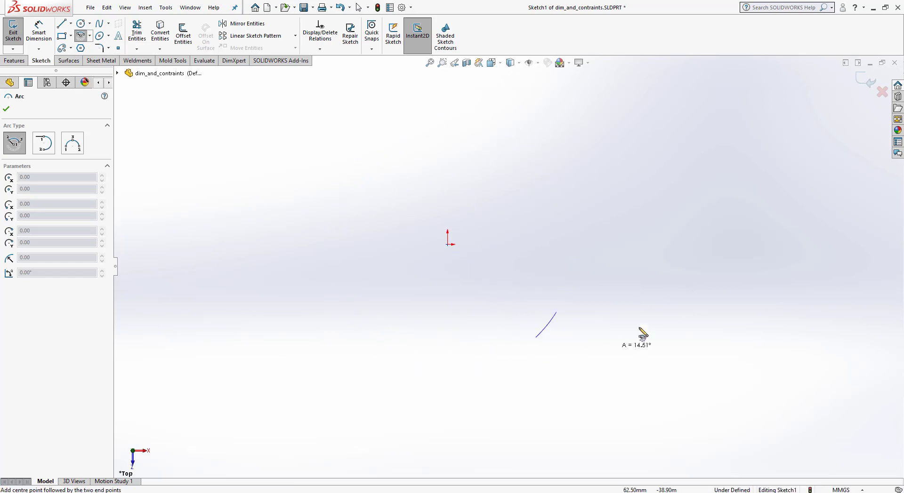
click(438, 146)
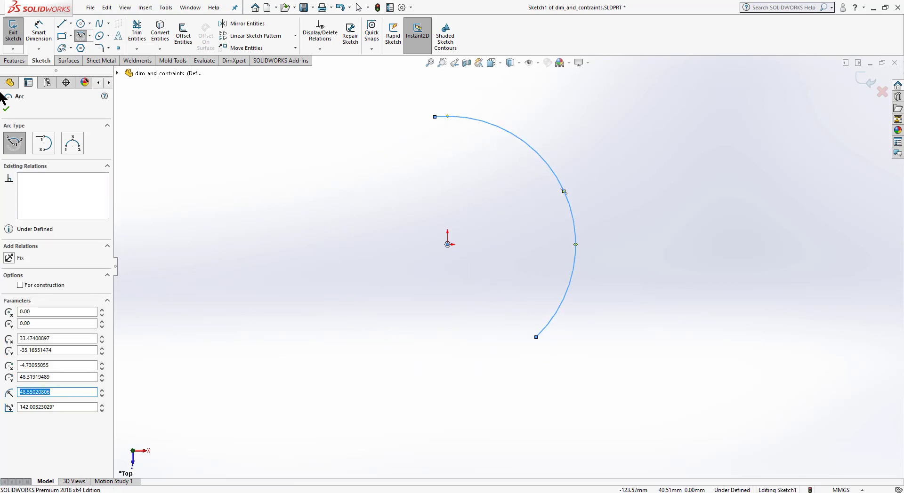
click(6, 109)
Step: Dimension the arc's radius as 60 mm, placing the dimension outside the arc at its upper right
click(39, 32)
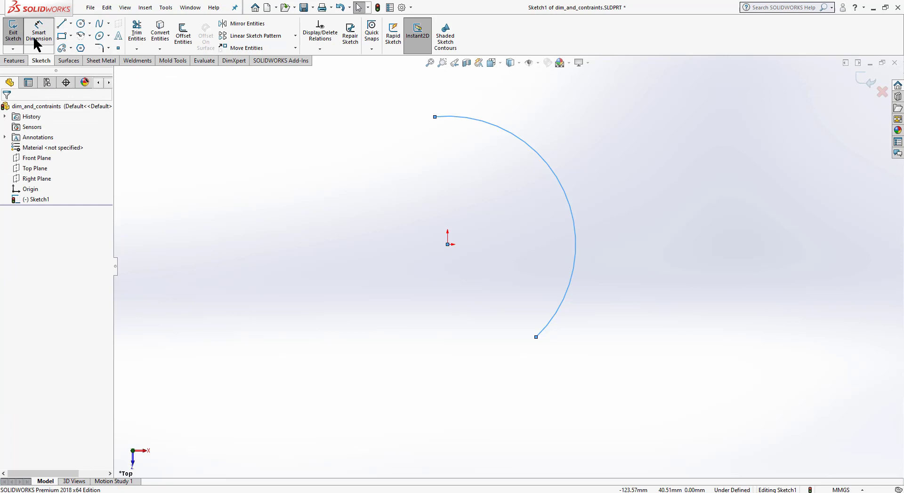
click(563, 176)
click(642, 155)
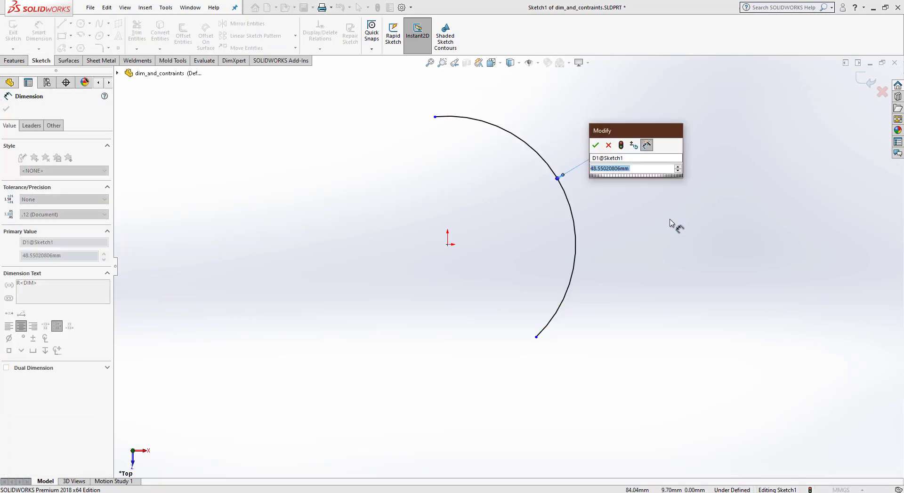
text(60)
key(Return)
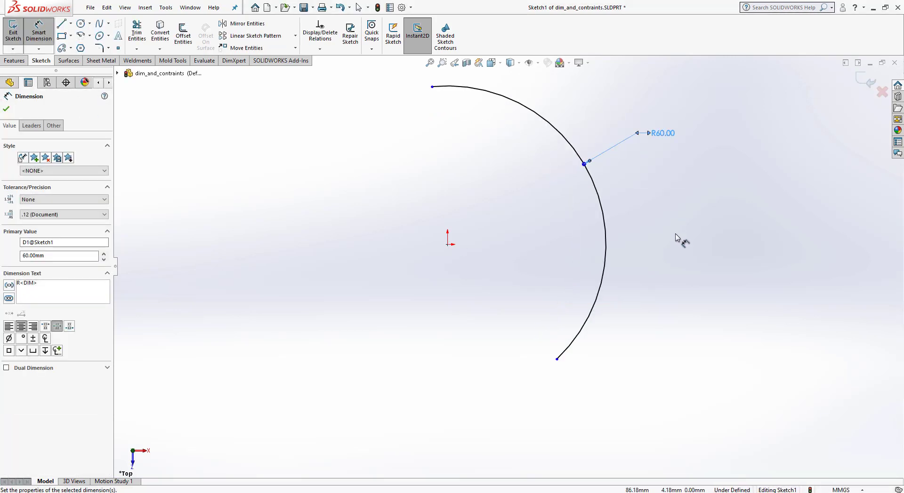
click(667, 278)
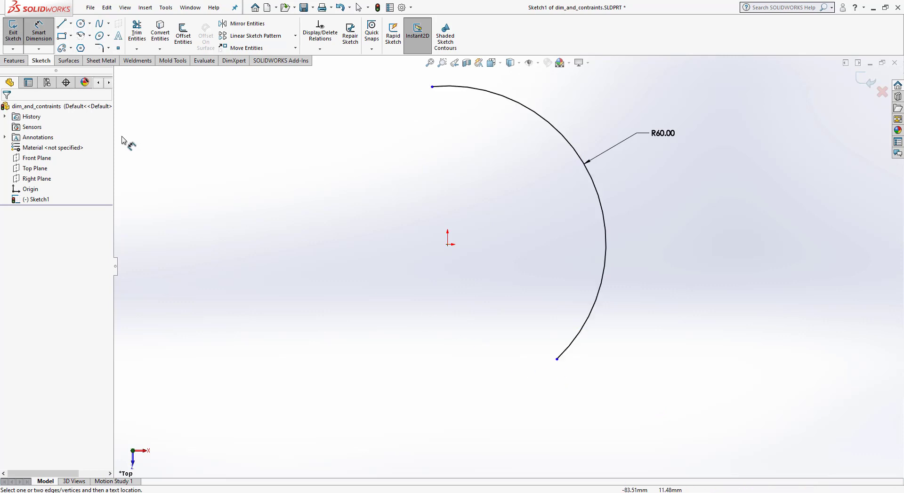
Step: Dimension the vertical distance from the origin to the arc's upper endpoint, accepting the drawn value
click(432, 88)
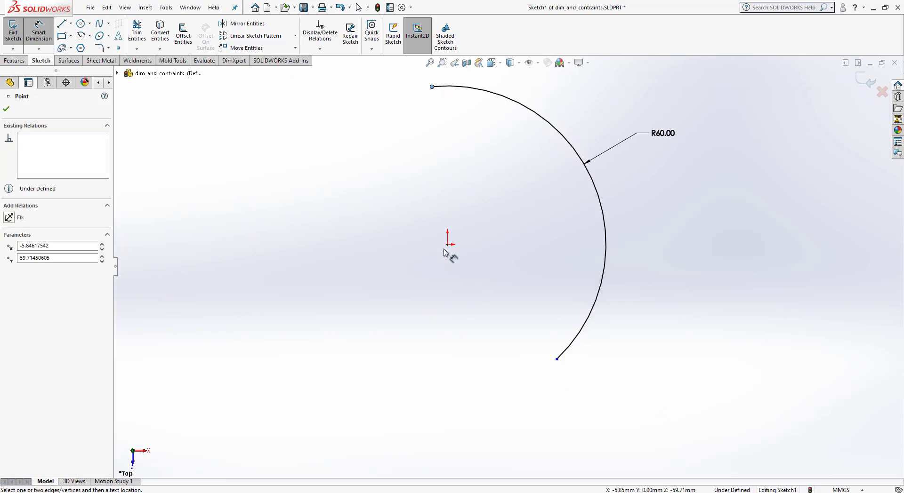
click(448, 245)
click(405, 188)
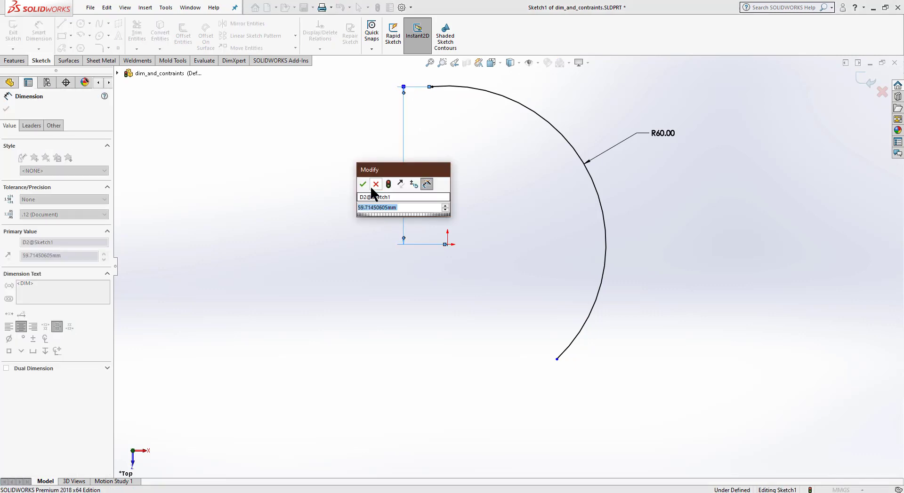
click(363, 185)
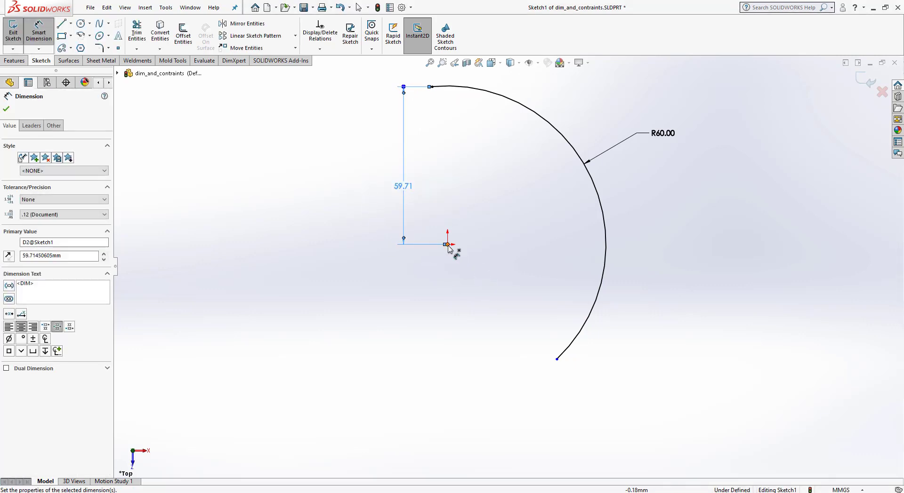
Step: Dimension the vertical distance from the origin to the arc's lower endpoint, accepting the drawn value and placing it outside the arc
click(448, 244)
click(554, 361)
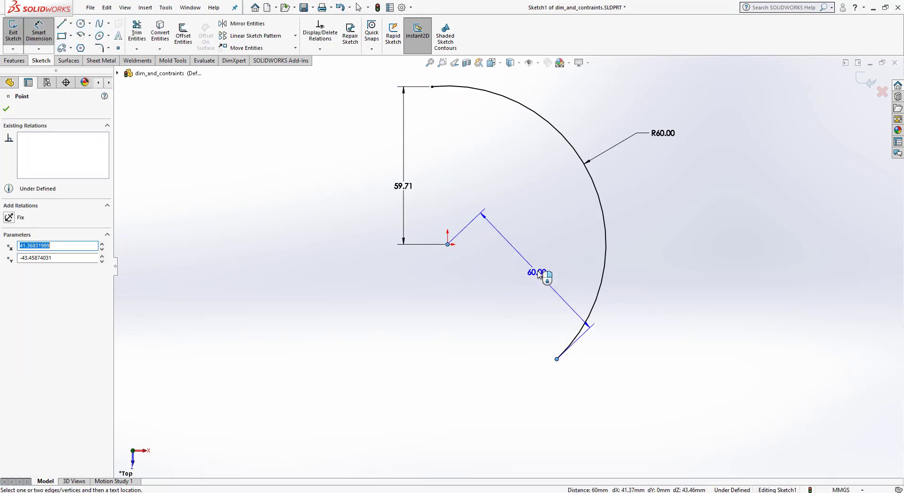
click(691, 332)
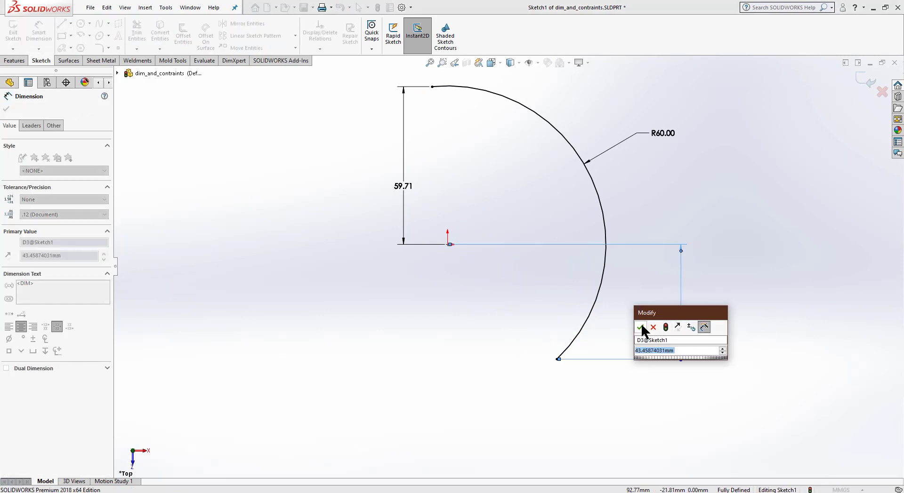
click(642, 325)
click(721, 320)
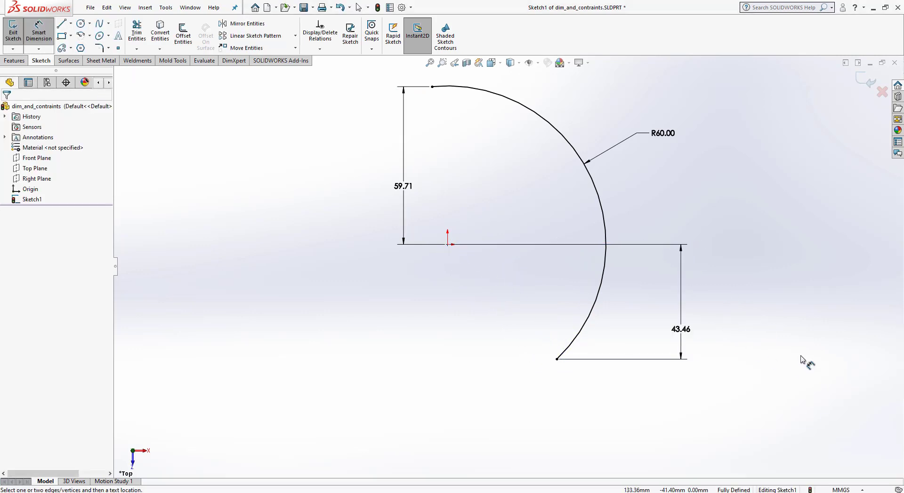
key(Escape)
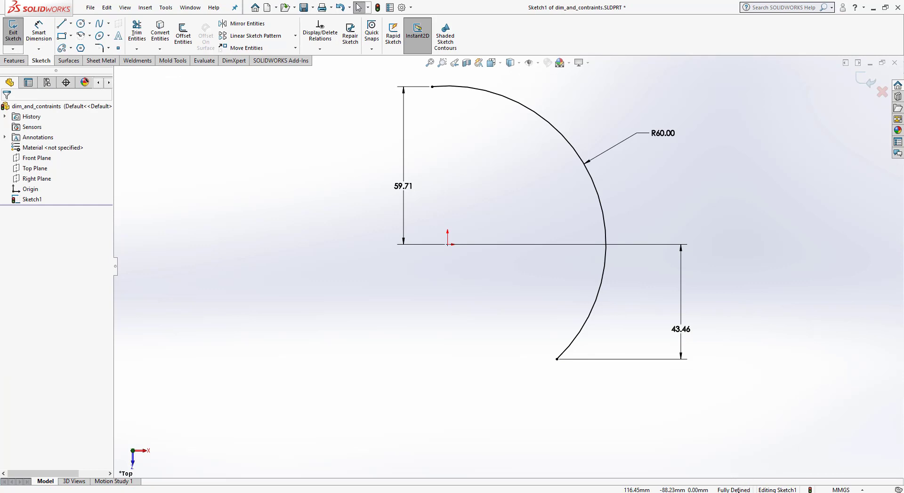
Step: Delete the arc together with its radius and endpoint dimensions
drag(730, 418, 325, 78)
key(Delete)
click(89, 35)
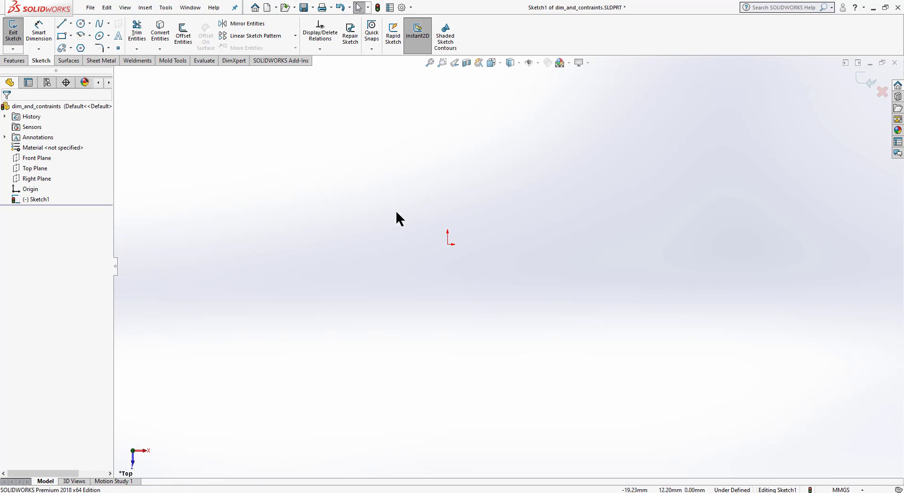
Step: Sketch a six-sided inscribed-circle polygon above and to the right of the origin, with horizontal upper and lower sides and about 72 mm across flats
ctrl+middle_drag(397, 210, 274, 312)
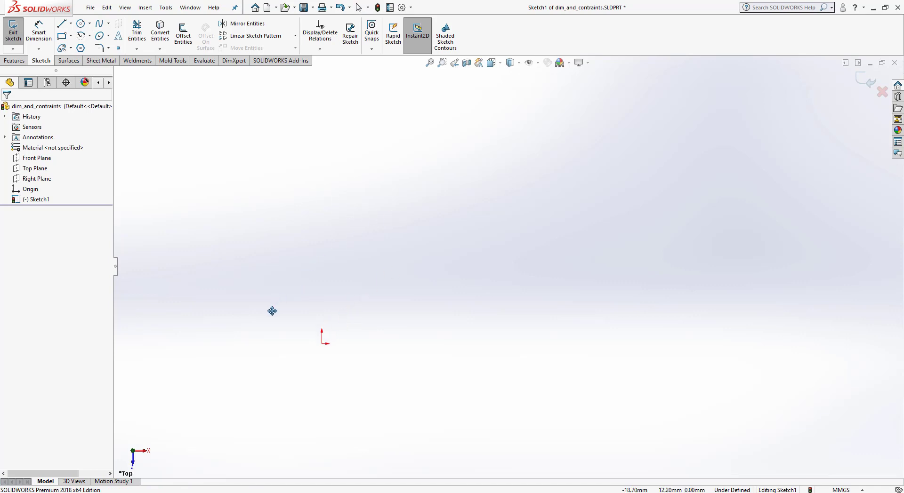
click(81, 48)
click(516, 200)
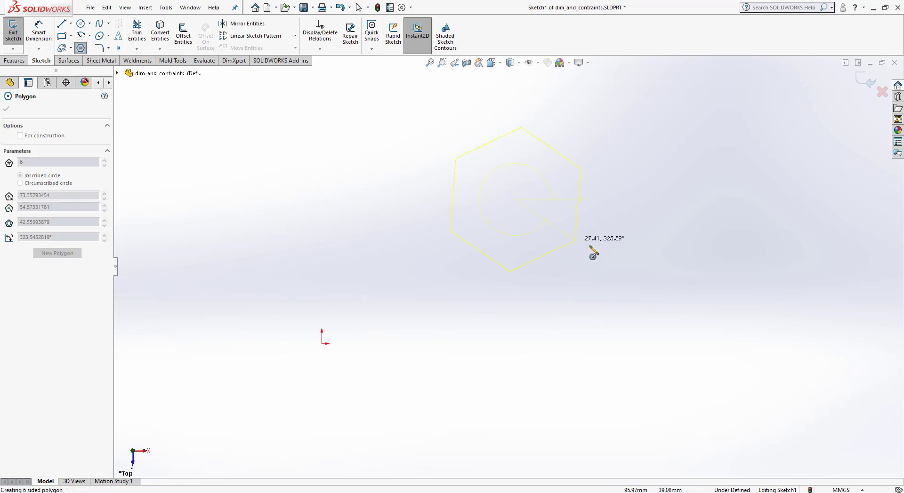
click(627, 200)
key(Escape)
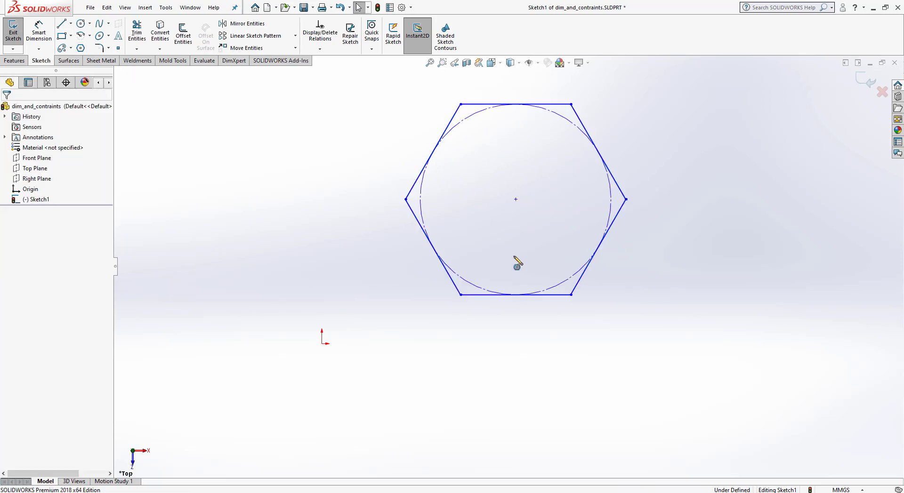
Step: Dimension the diameter of the hexagon's inscribed construction circle as 80 mm, placing the dimension to the right of the hexagon
click(36, 37)
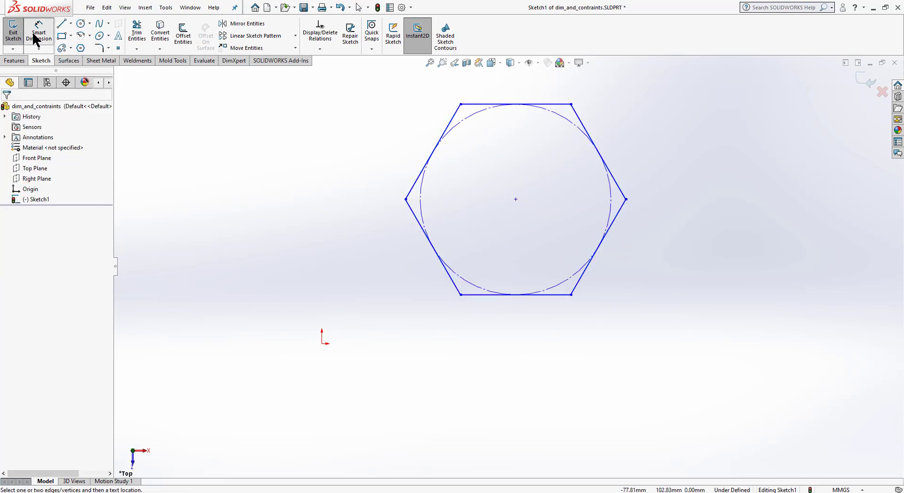
click(611, 209)
click(703, 217)
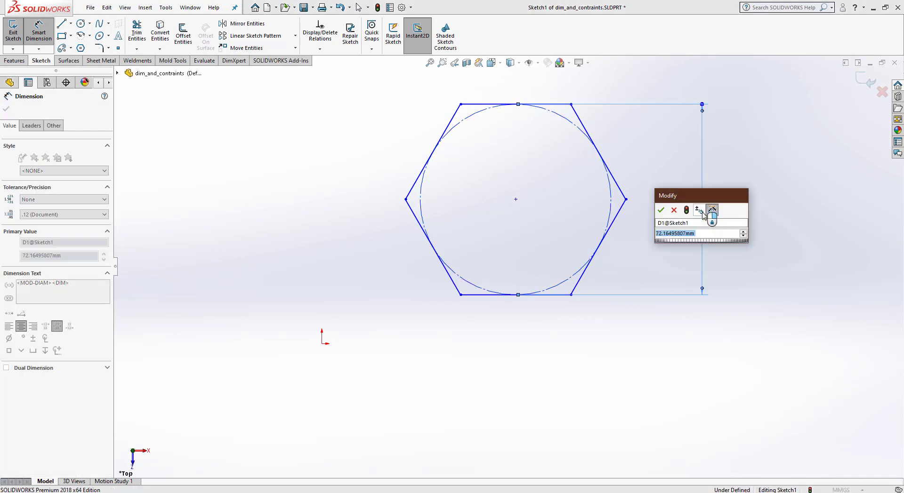
text(80)
key(Return)
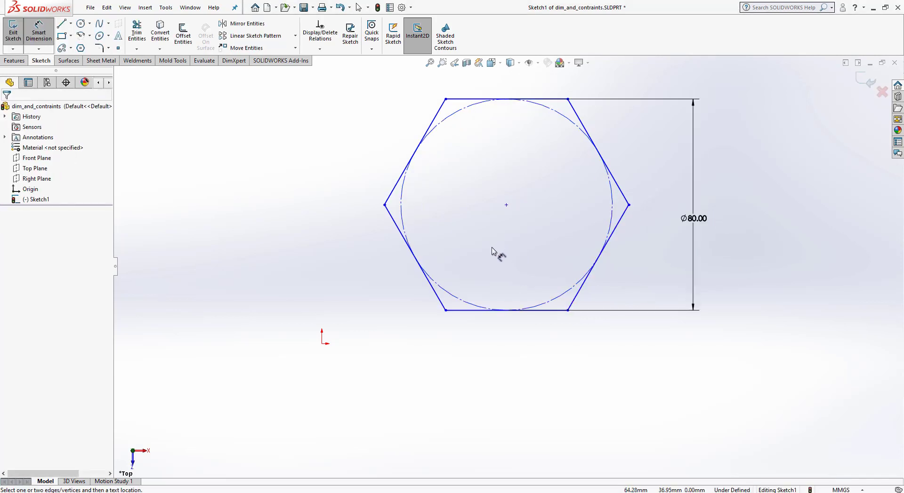
Step: Dimension the horizontal and vertical distances from the origin to the hexagon's centre, accepting the drawn values
click(484, 100)
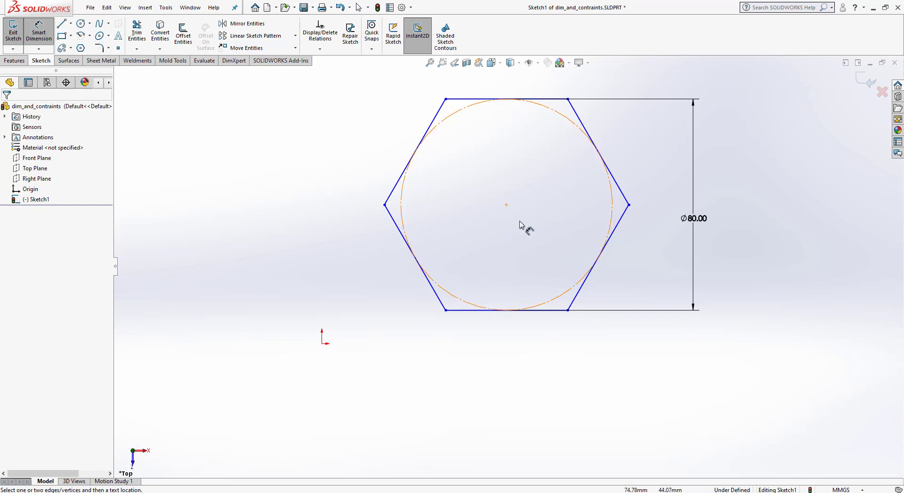
click(506, 205)
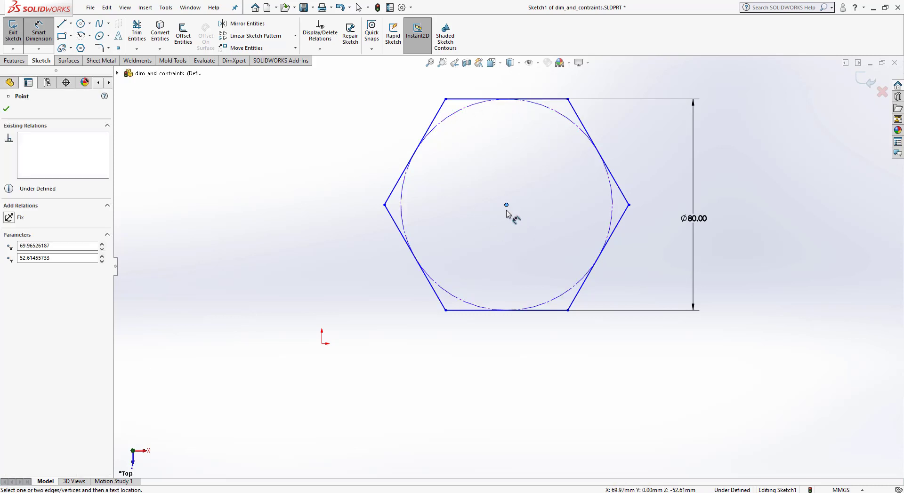
click(322, 345)
click(424, 428)
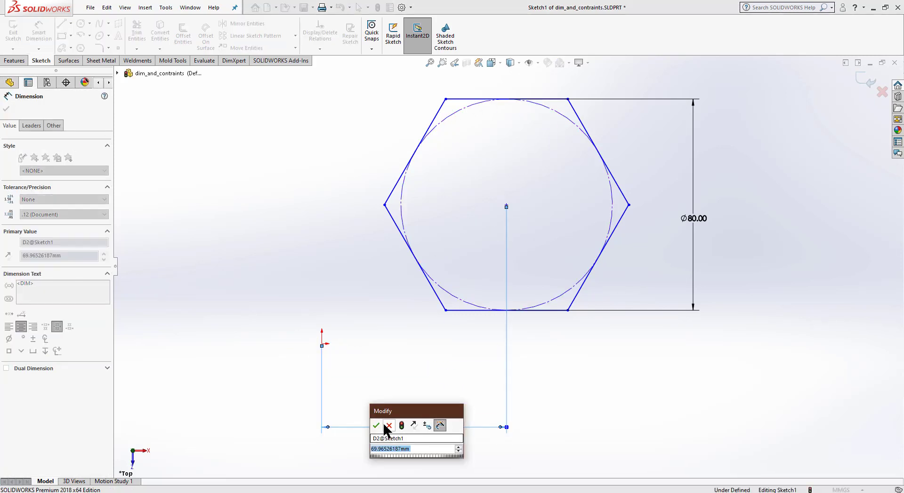
click(375, 425)
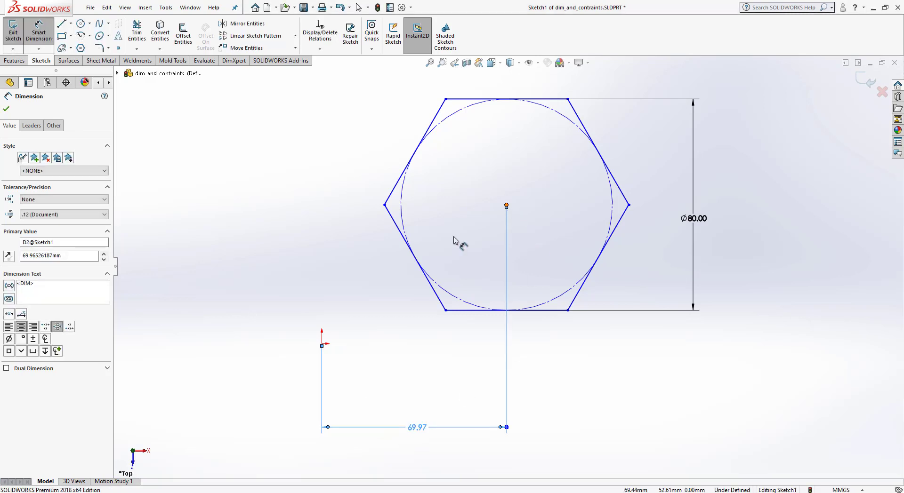
click(506, 206)
click(322, 344)
click(232, 300)
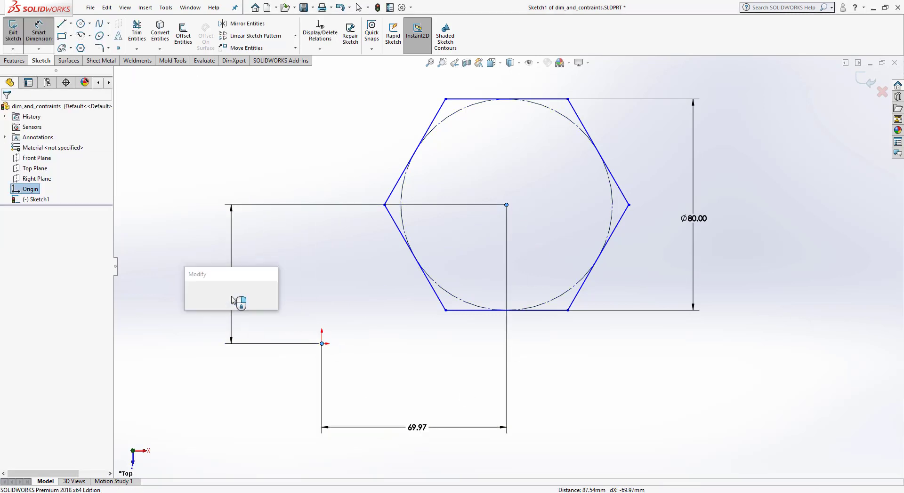
click(192, 295)
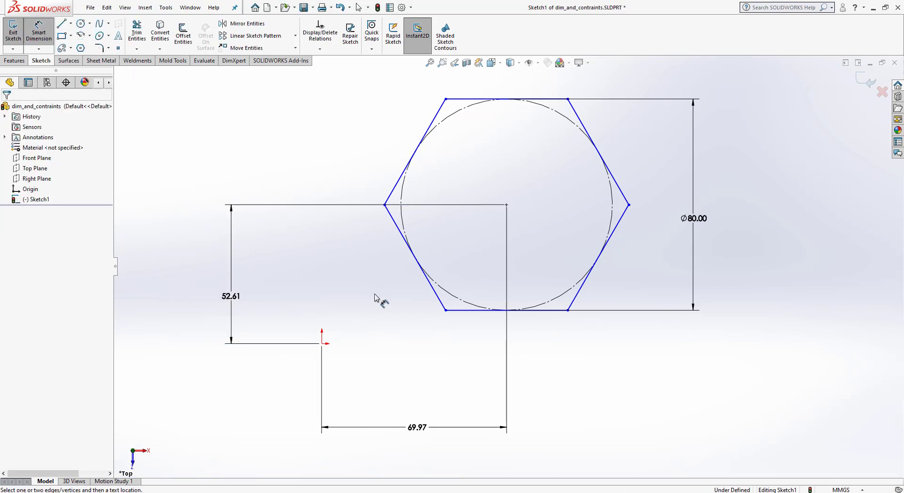
Step: Set the hexagon centre's horizontal distance from the origin to 80 mm and its vertical distance to 60 mm
double_click(417, 428)
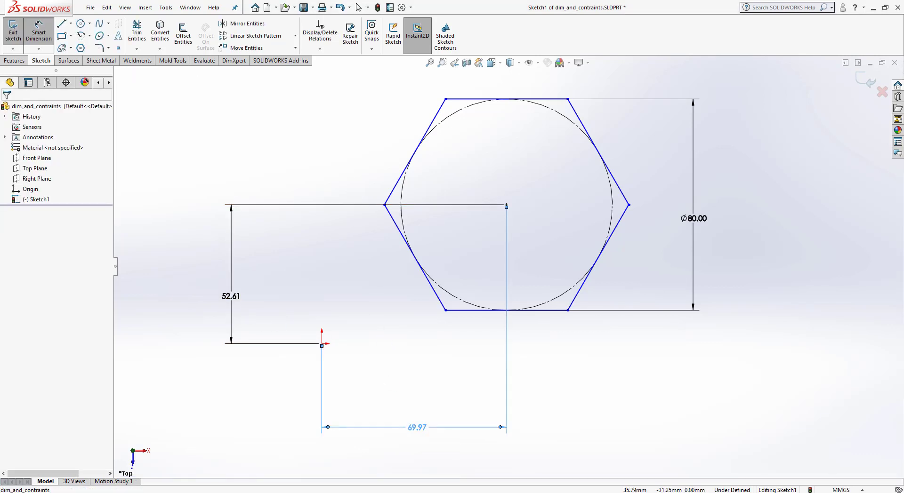
drag(410, 412, 396, 351)
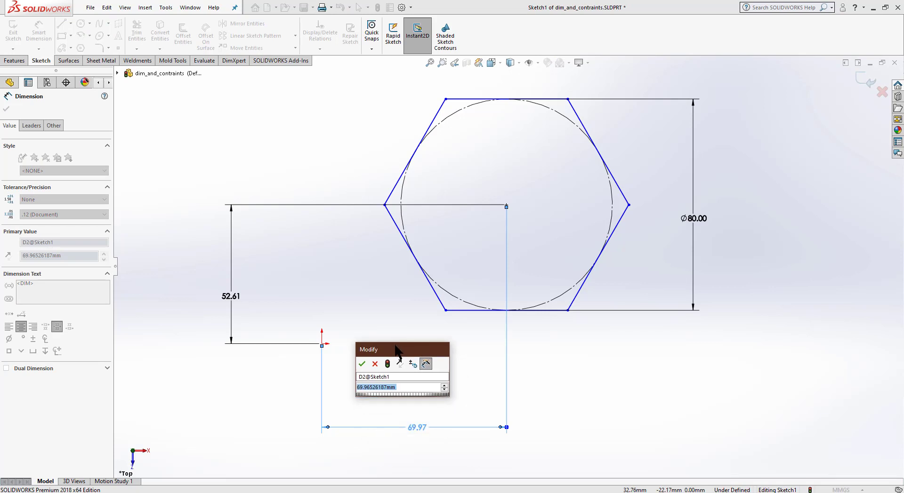
text(80)
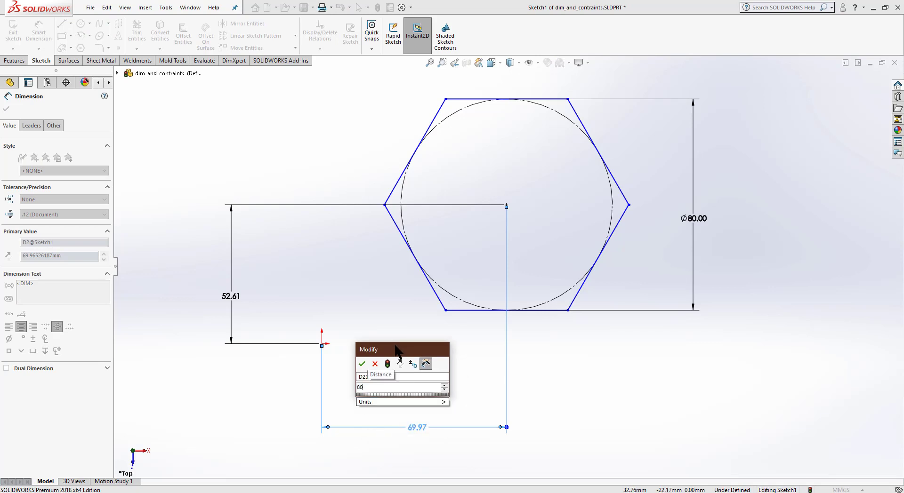
key(Return)
double_click(257, 296)
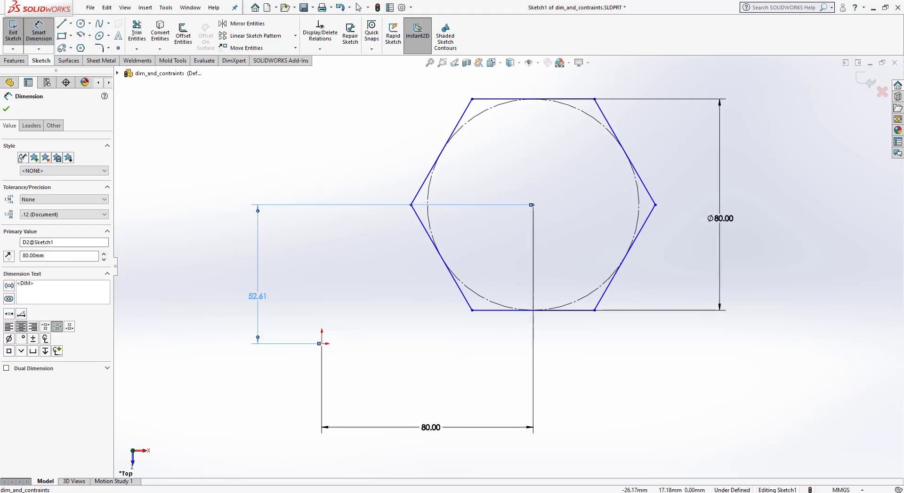
text(60)
key(Return)
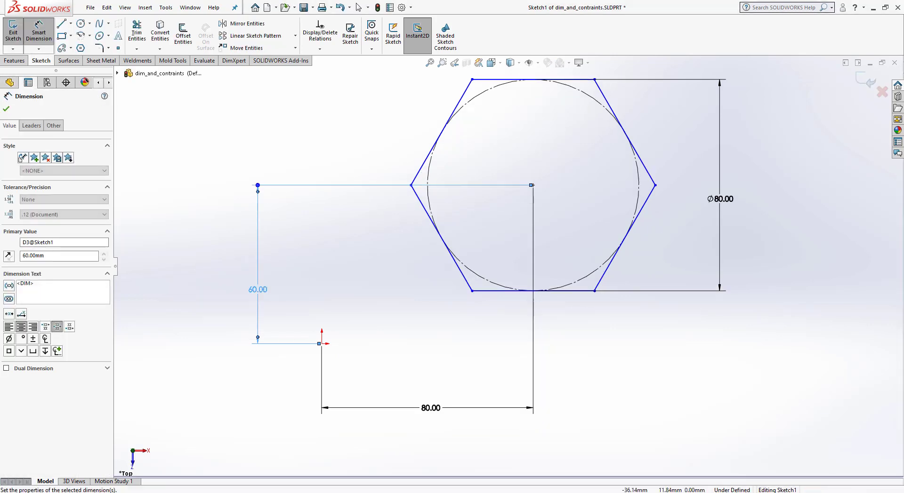
click(331, 278)
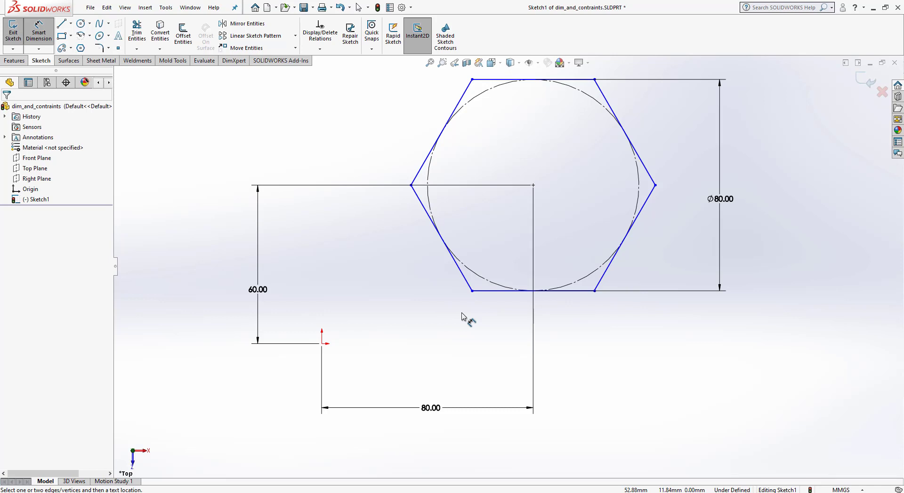
Step: Dimension the vertical distance from the origin to the hexagon's lower-left vertex, accepting the drawn value
click(472, 292)
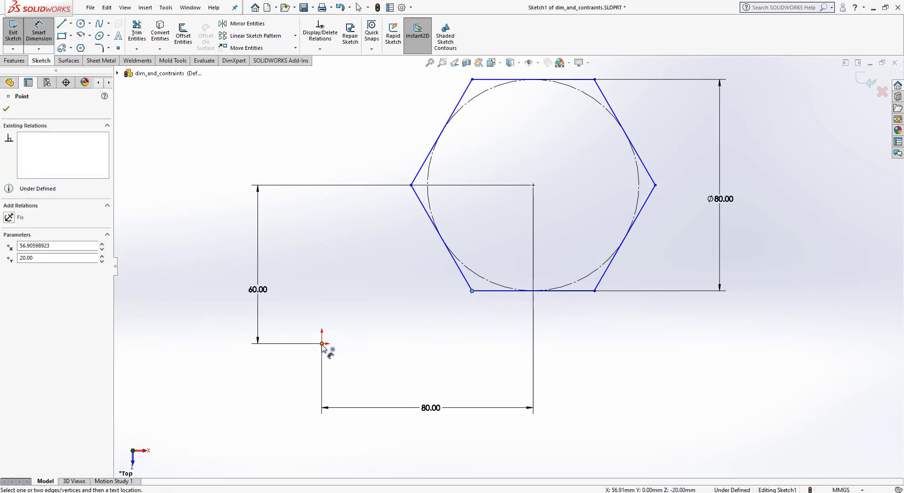
click(322, 343)
click(479, 327)
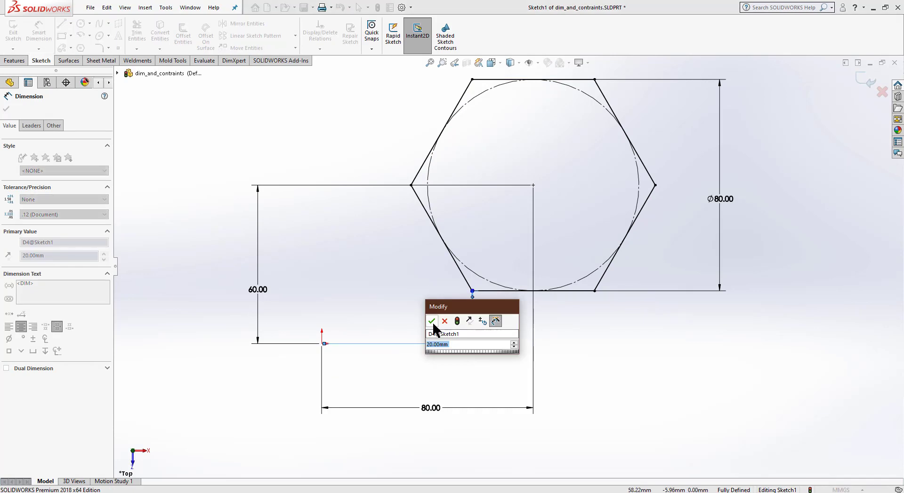
click(432, 321)
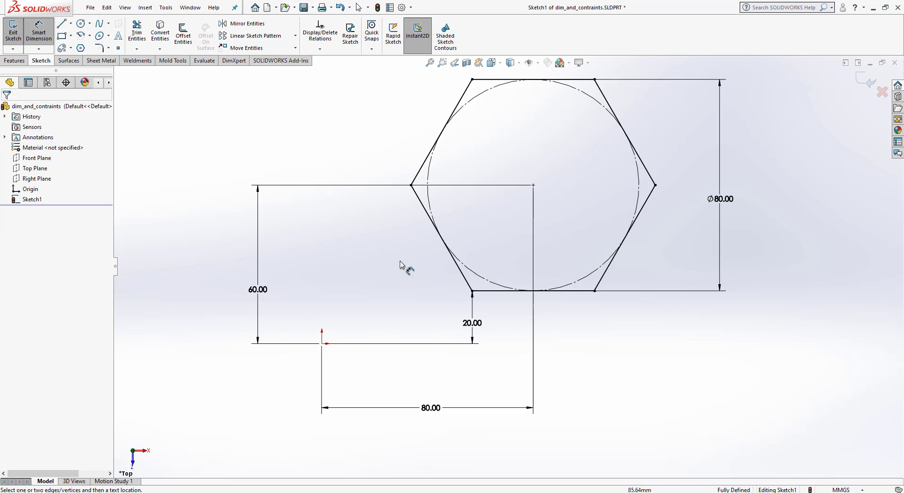
key(Escape)
Step: Delete the hexagon together with its construction circle and all its dimensions
mouse_move(784, 446)
mouse_down()
mouse_move(193, 132)
mouse_move(179, 73)
mouse_up()
key(Delete)
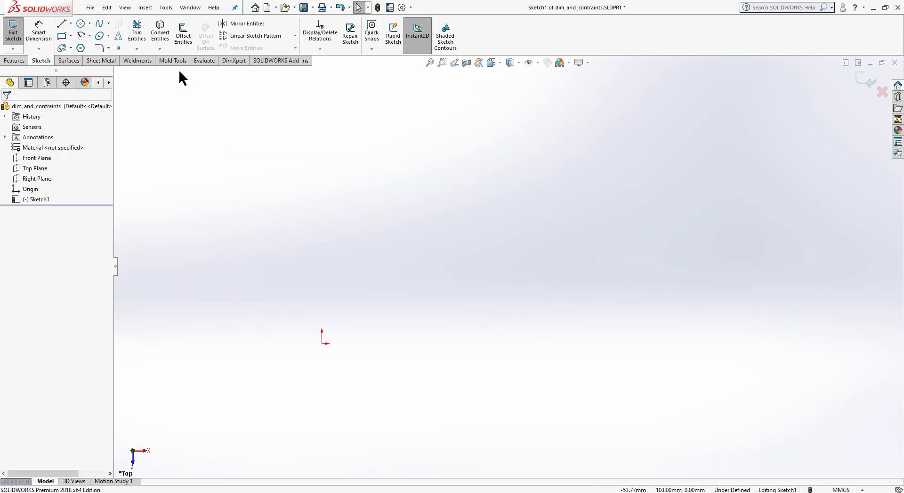
Step: Sketch an open, wave-shaped four-point spline above the origin, with its second point at about X -36 mm, Y 36 mm
click(98, 22)
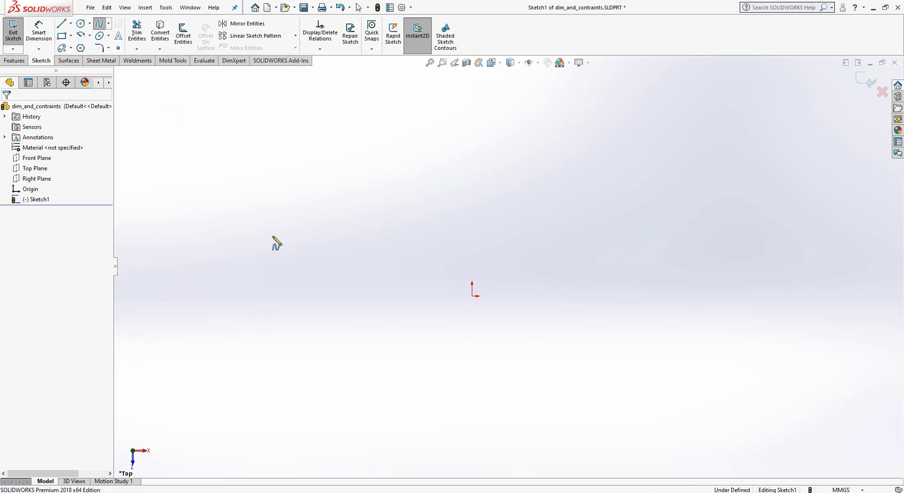
click(250, 240)
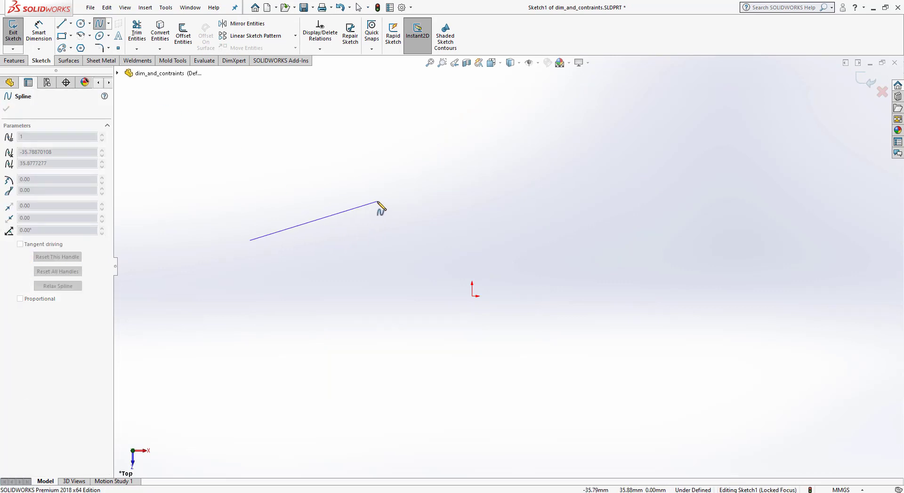
click(584, 243)
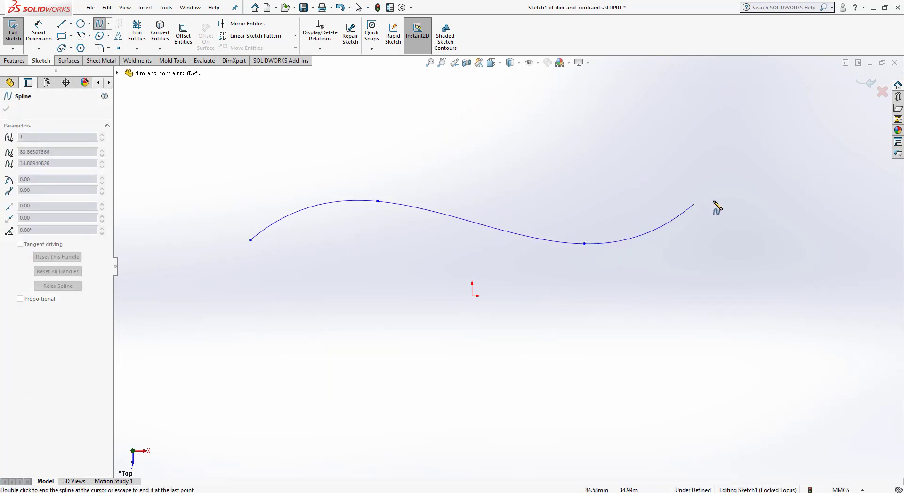
right_click(750, 197)
click(764, 203)
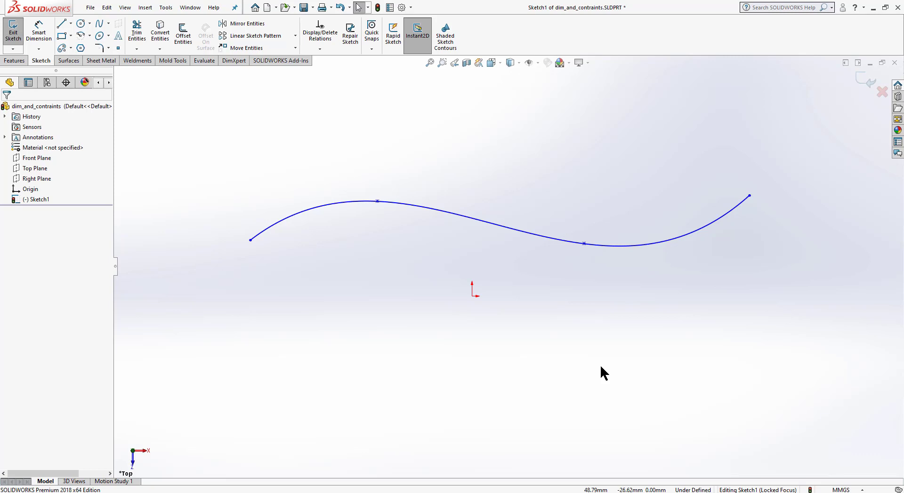
Step: Dimension the spline's left endpoint vertically and horizontally from the origin, accepting the drawn values
click(42, 38)
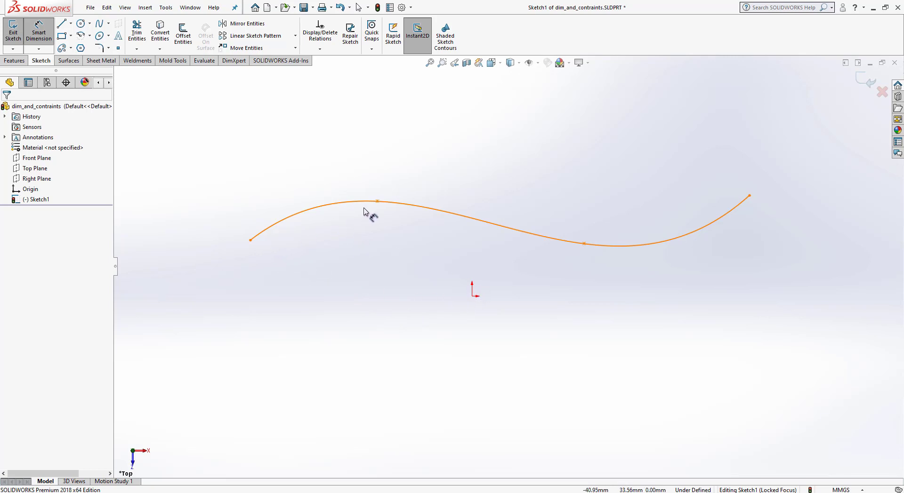
click(250, 241)
click(472, 297)
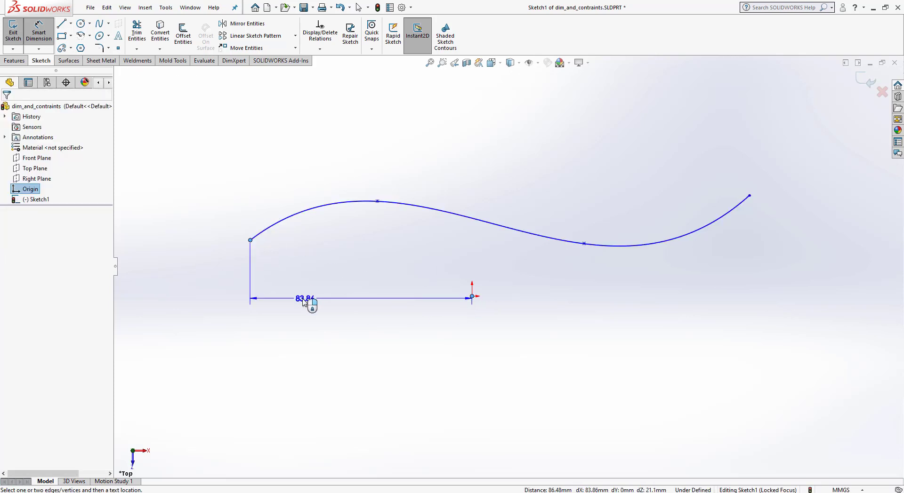
click(215, 278)
click(172, 272)
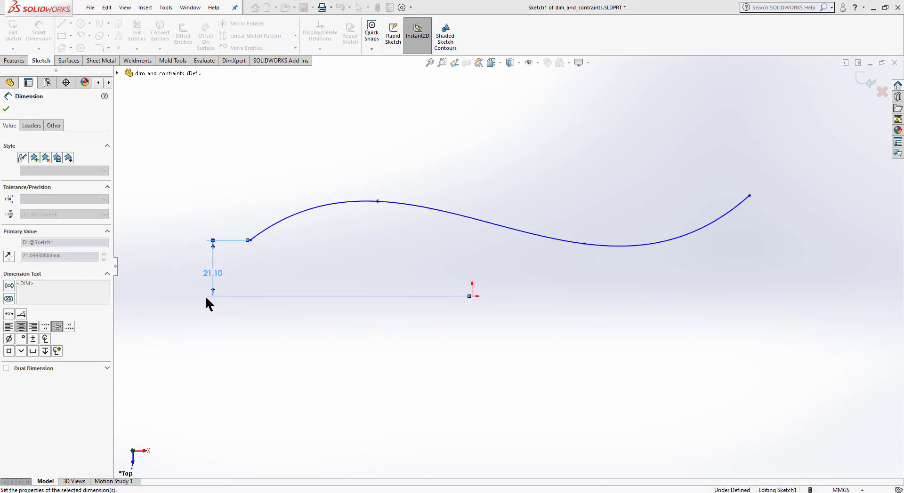
click(250, 241)
click(473, 296)
click(330, 349)
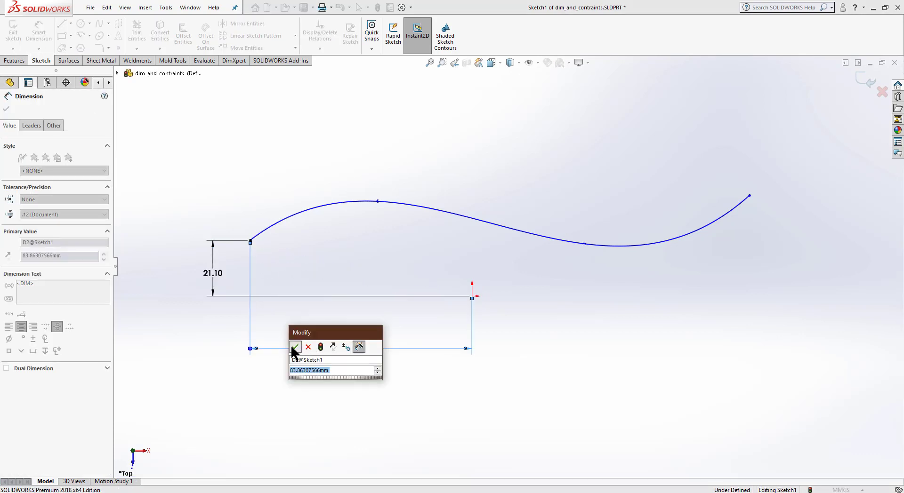
click(295, 348)
Step: Dimension the spline's second point vertically and horizontally from the origin, accepting the drawn values
click(377, 201)
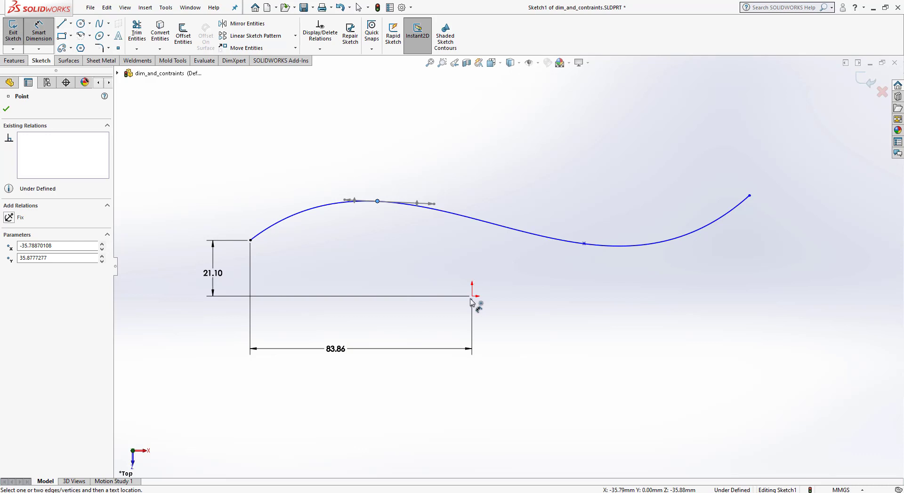
click(471, 297)
click(379, 259)
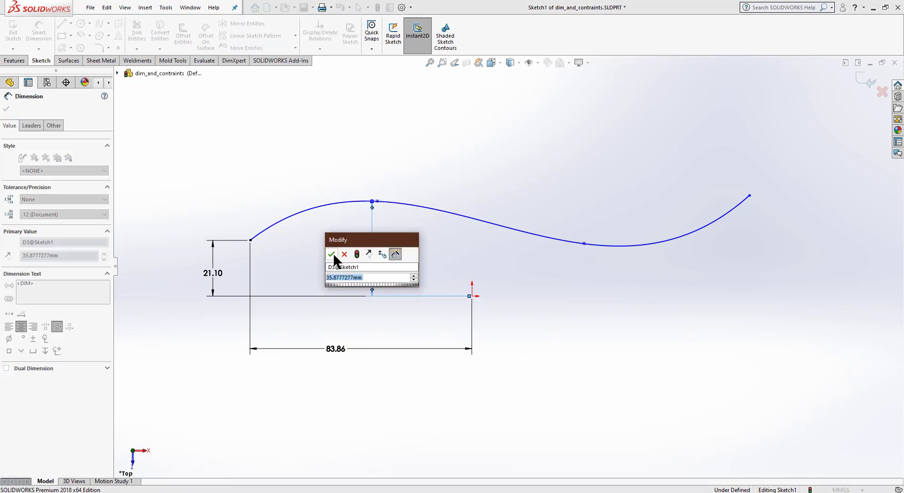
click(333, 254)
click(471, 297)
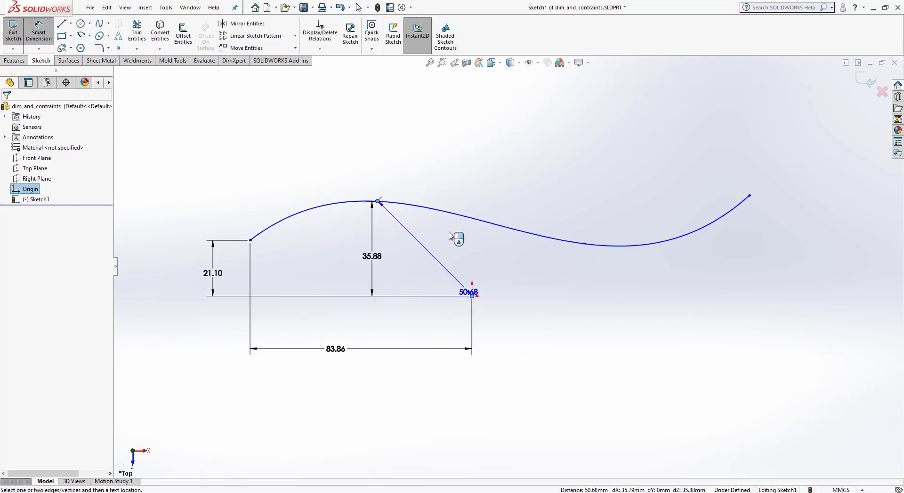
click(419, 148)
click(375, 145)
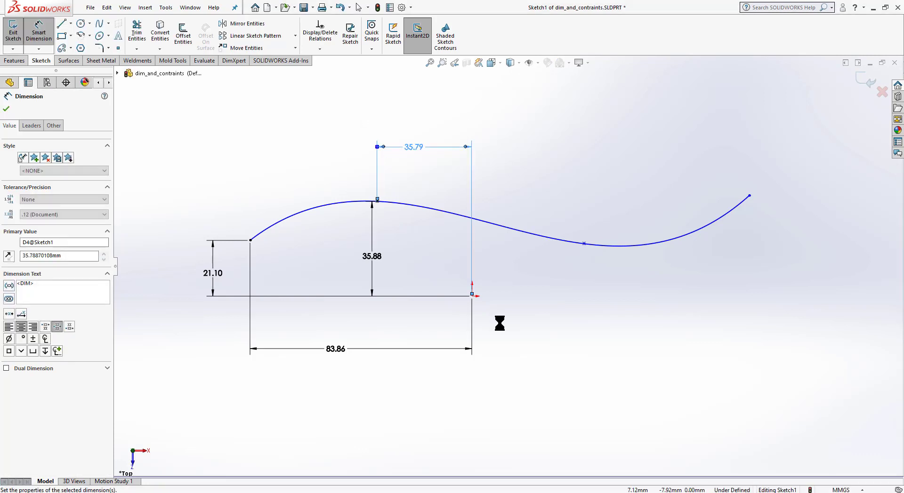
Step: Dimension the spline's third point horizontally and vertically from the origin, accepting the drawn values
click(584, 244)
click(472, 296)
click(528, 336)
click(497, 333)
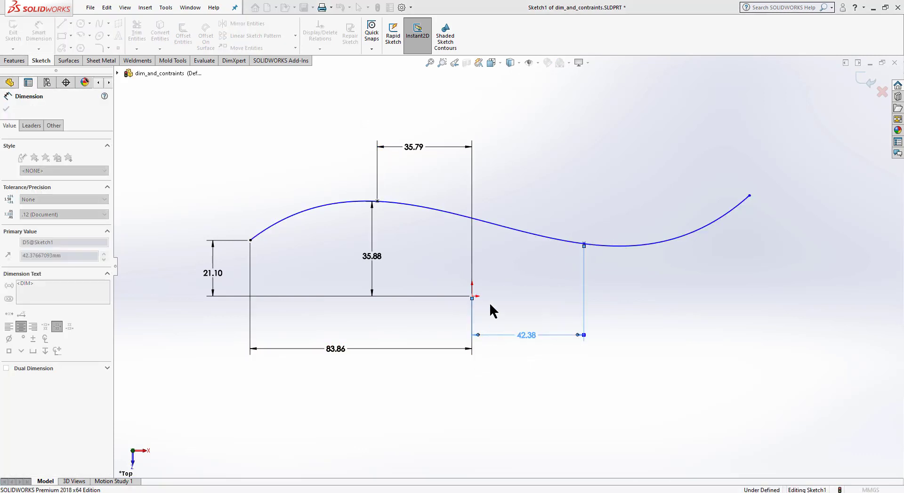
click(584, 244)
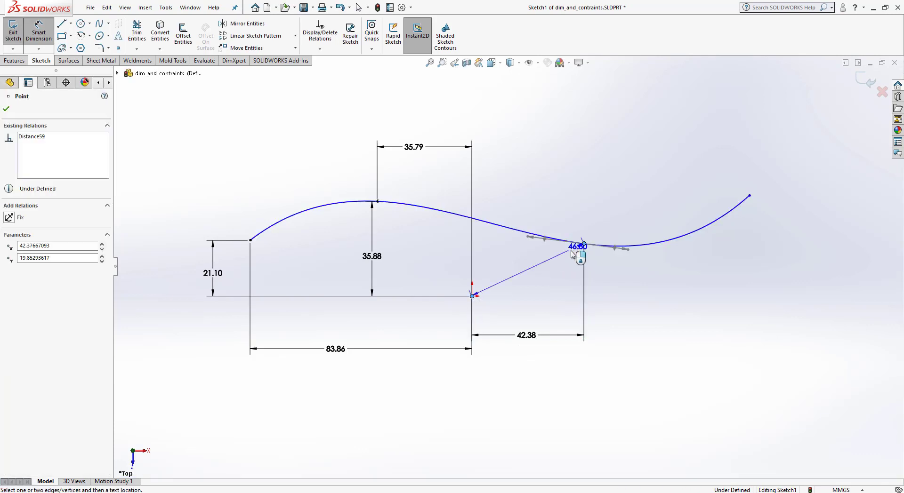
click(472, 296)
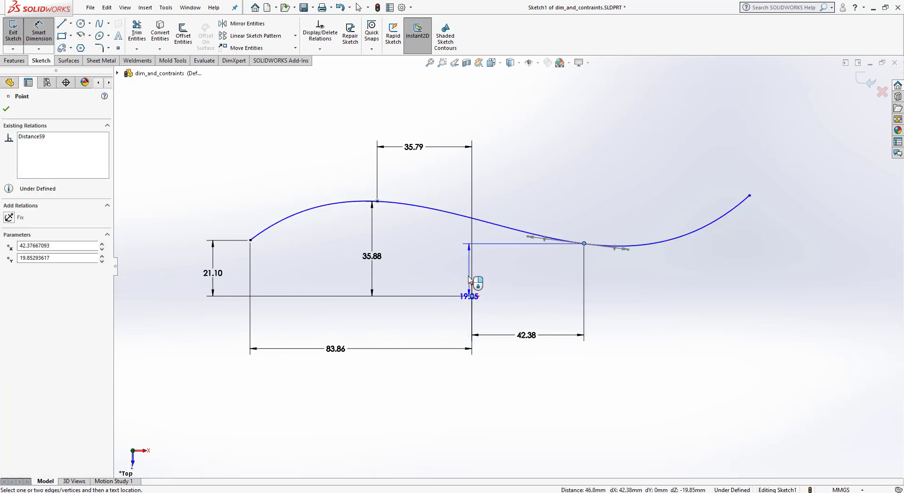
click(452, 270)
click(418, 264)
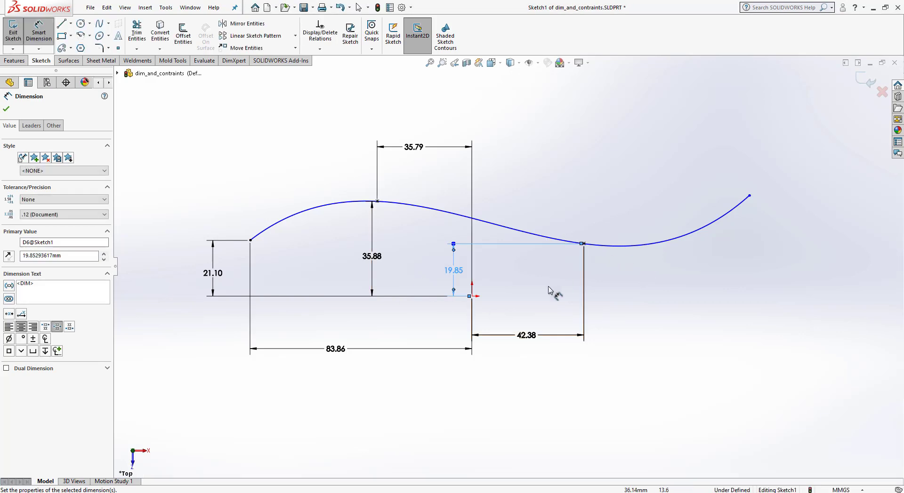
Step: Dimension the spline's right endpoint vertically and horizontally from the origin, accepting the drawn values, and finish dimensioning
click(471, 296)
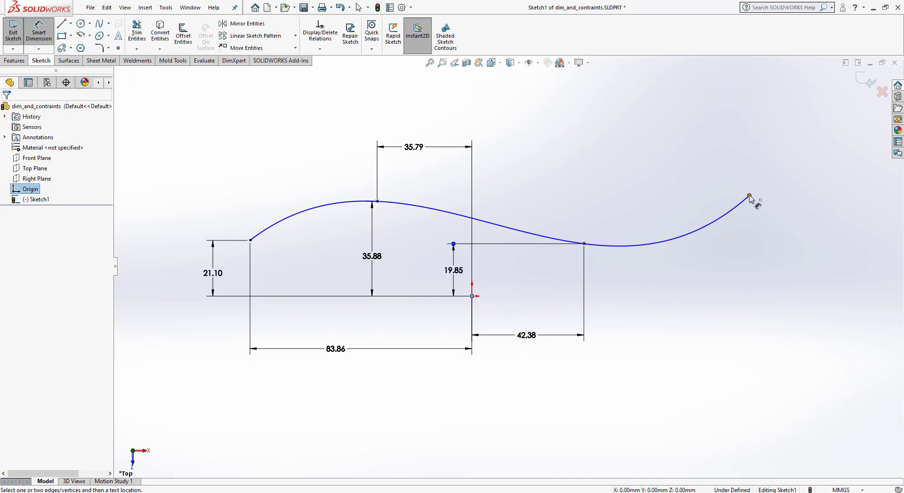
click(749, 197)
click(778, 261)
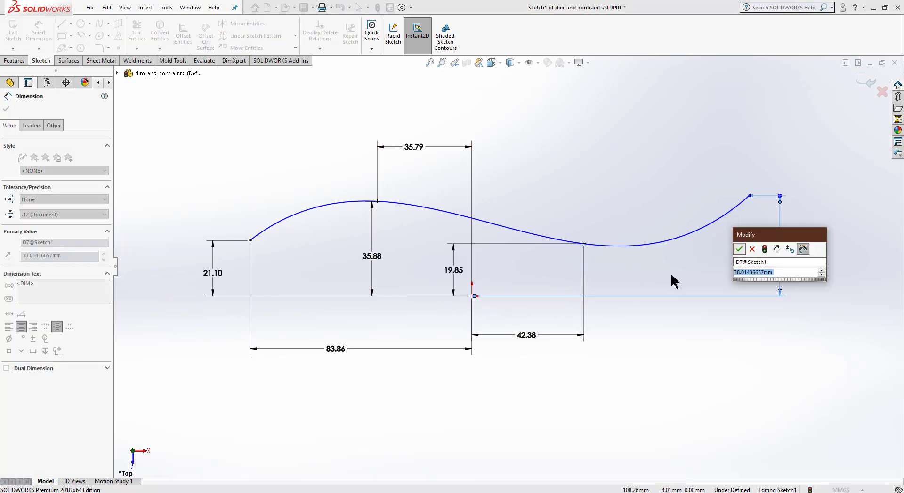
key(Return)
click(472, 297)
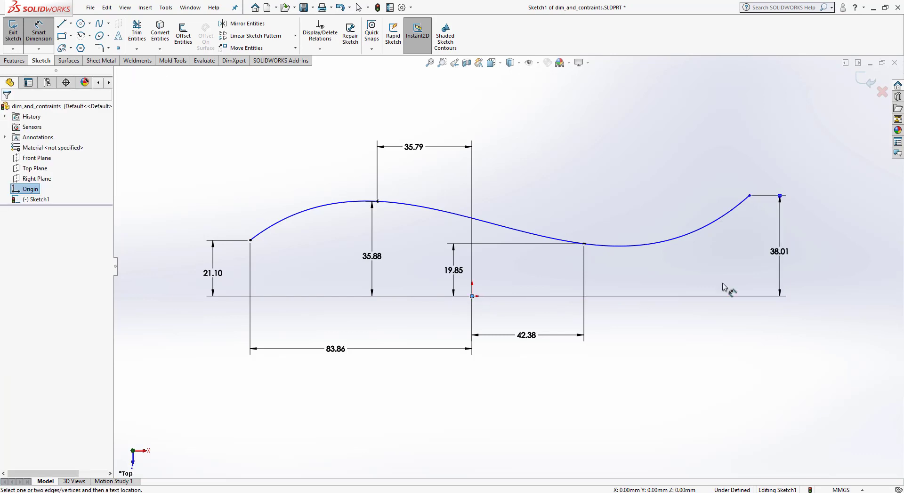
click(749, 196)
click(615, 372)
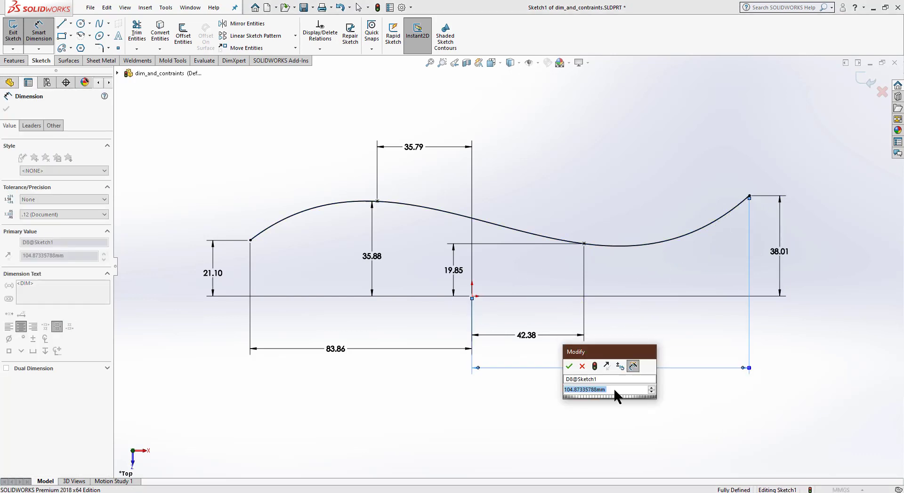
click(571, 366)
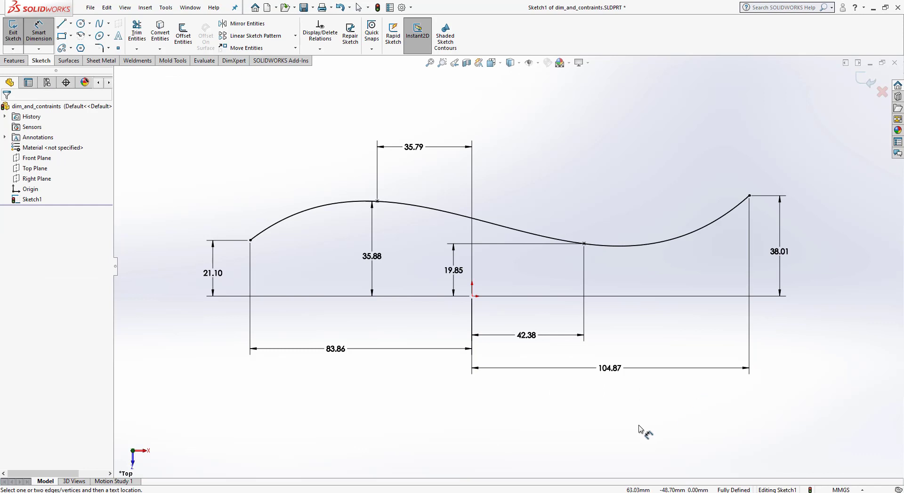
click(39, 33)
Step: Delete the spline together with all its dimensions
mouse_move(809, 437)
mouse_down()
mouse_move(652, 401)
mouse_move(175, 113)
mouse_up()
key(Delete)
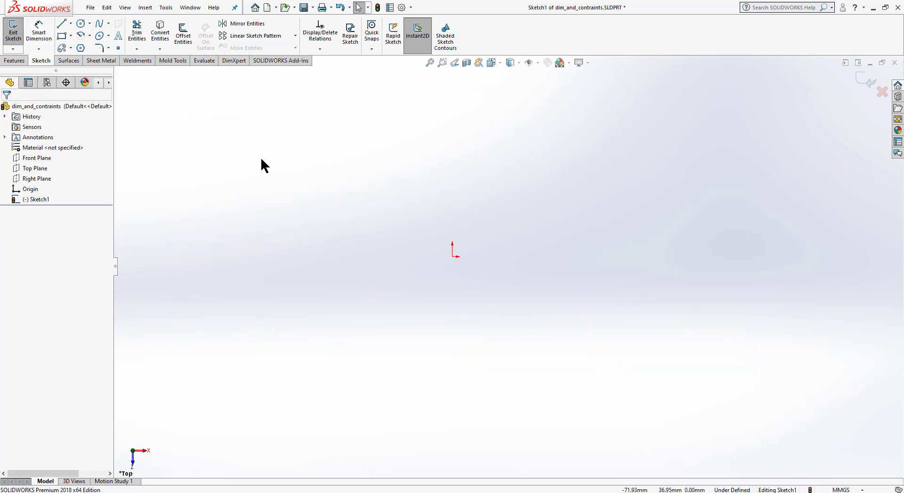
Step: Sketch an ellipse centred on the origin with a horizontal radius of about 74 mm and a vertical radius of about 26 mm
click(99, 35)
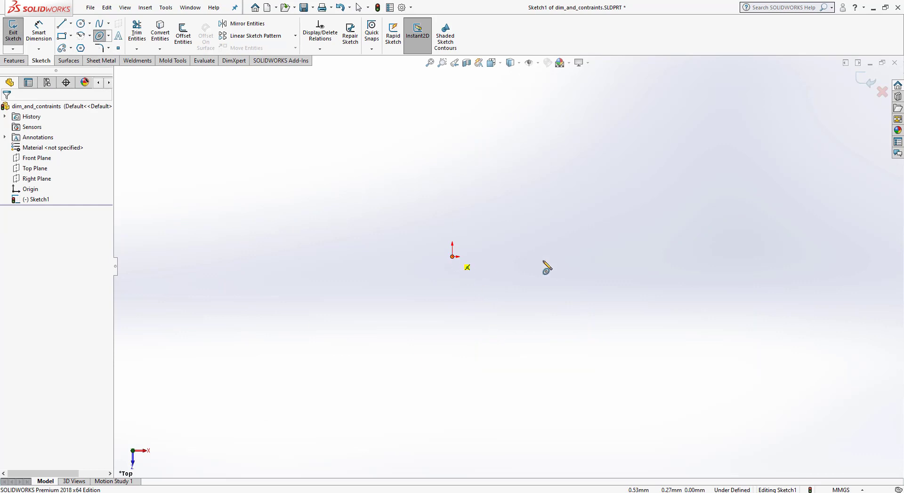
click(452, 257)
click(646, 257)
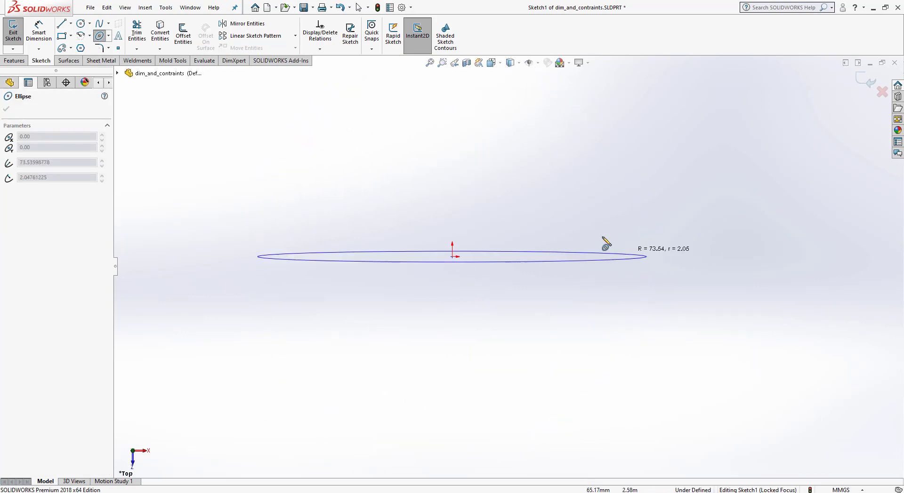
click(459, 191)
click(6, 109)
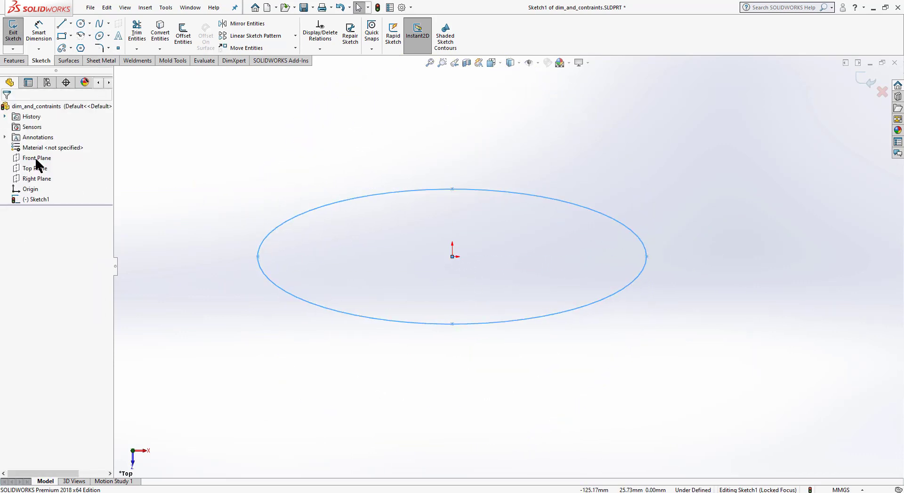
click(350, 369)
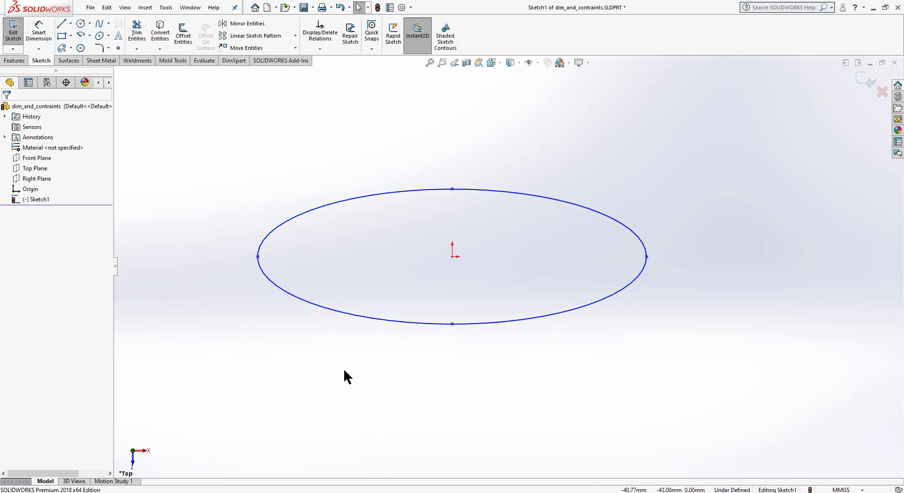
Step: Dimension the distance from the ellipse's centre to its rightmost point and set it to 80 mm
click(39, 32)
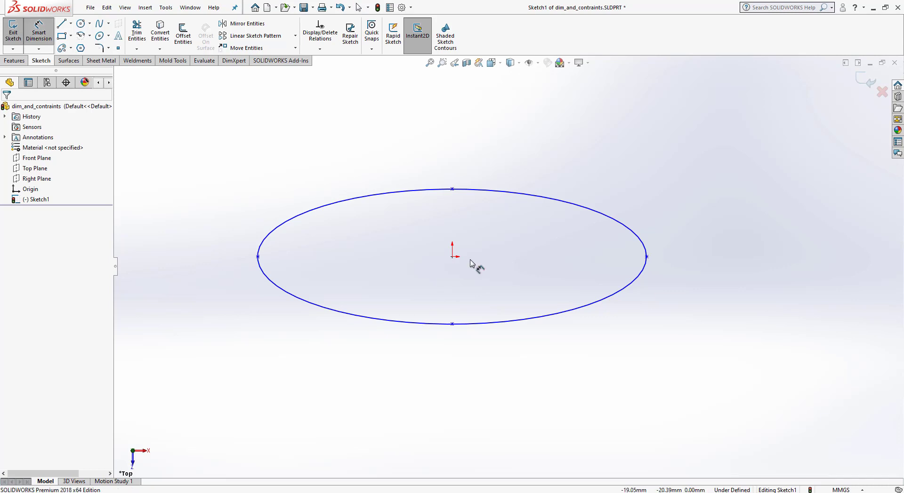
click(452, 257)
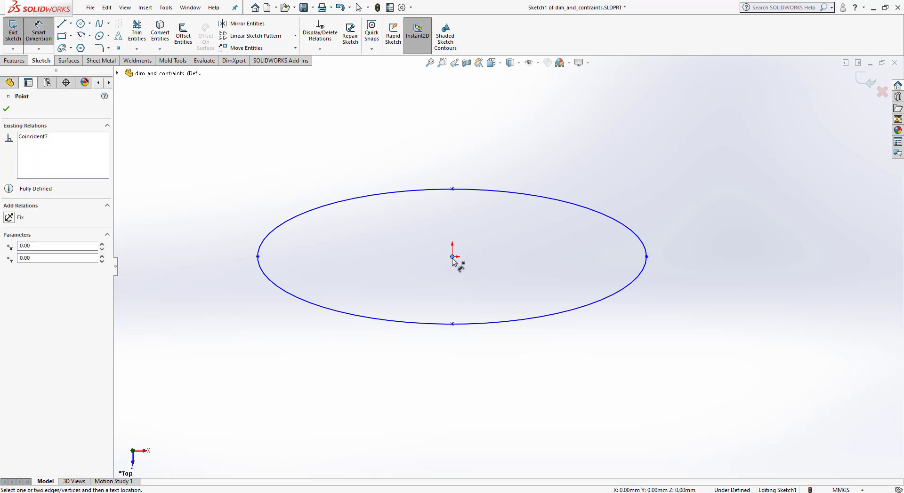
click(647, 257)
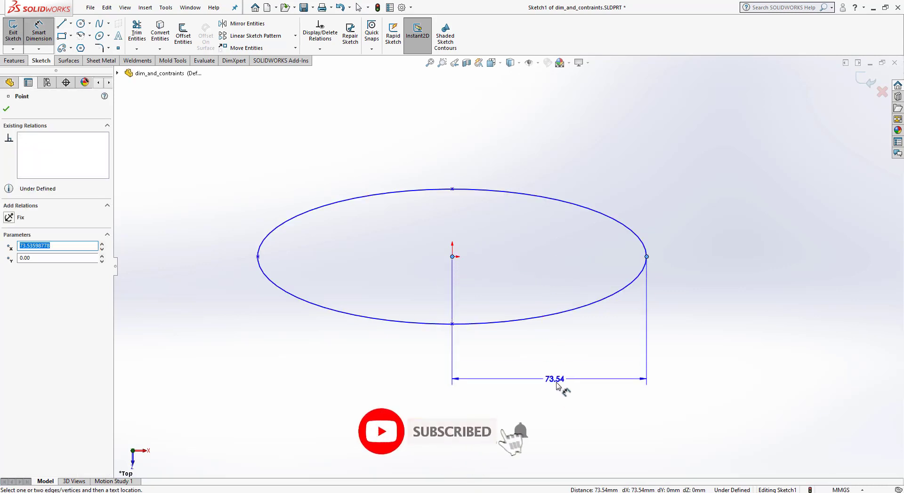
click(560, 387)
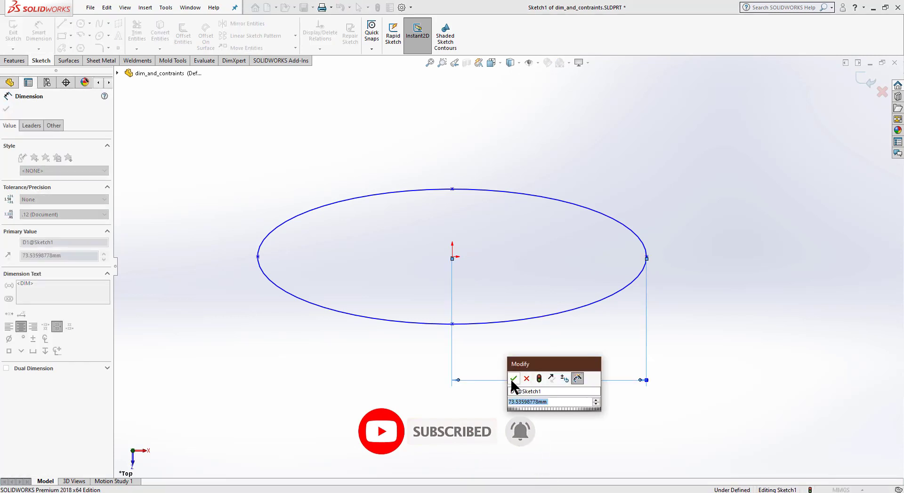
text(80)
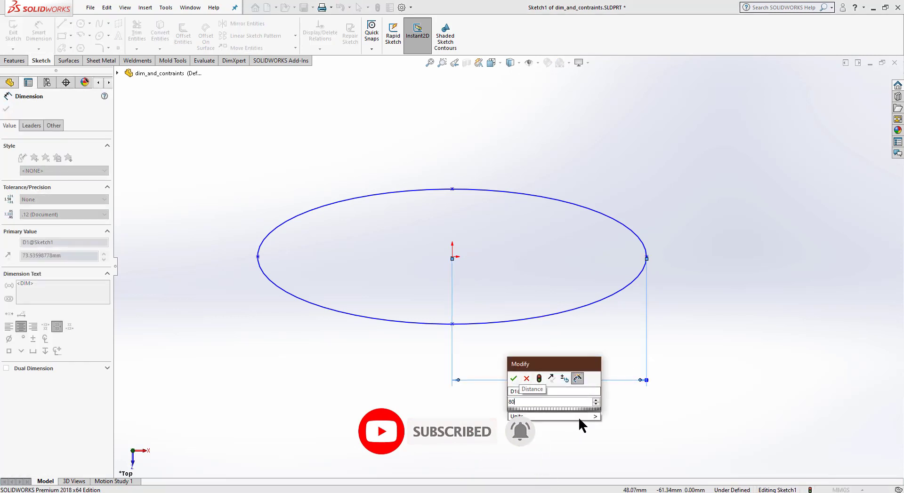
key(Return)
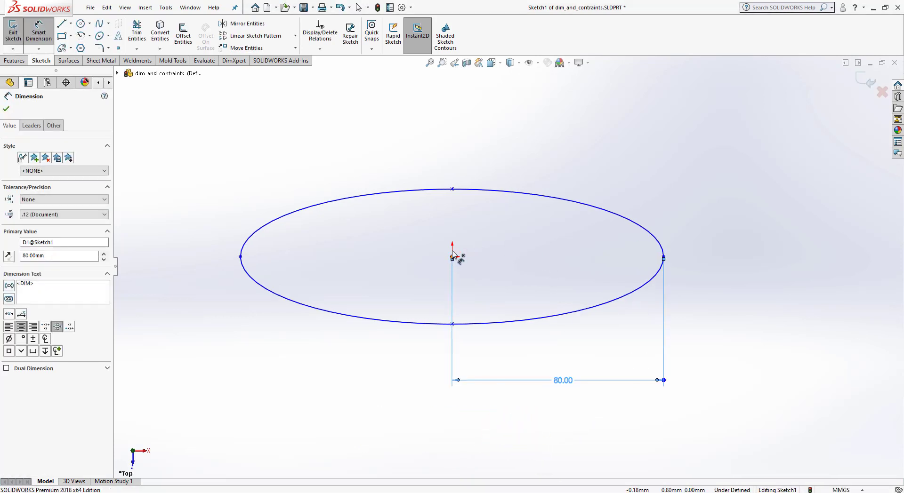
Step: Dimension the distance from the ellipse's centre to its topmost point, set it to 30 mm, and finish dimensioning
click(452, 258)
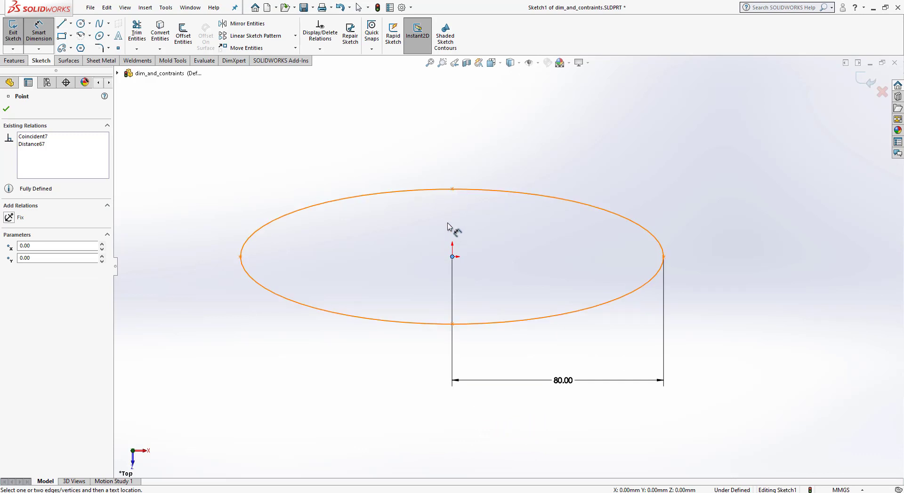
click(453, 190)
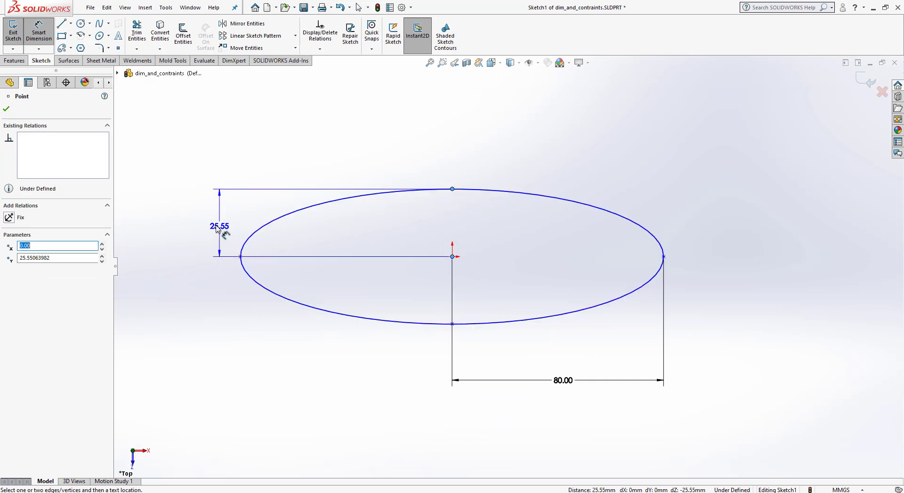
click(224, 234)
text(30)
key(Return)
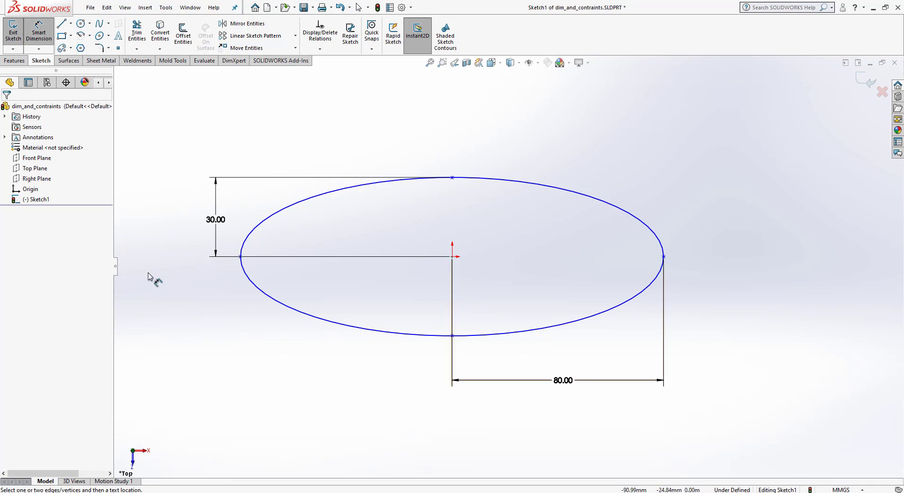
click(38, 38)
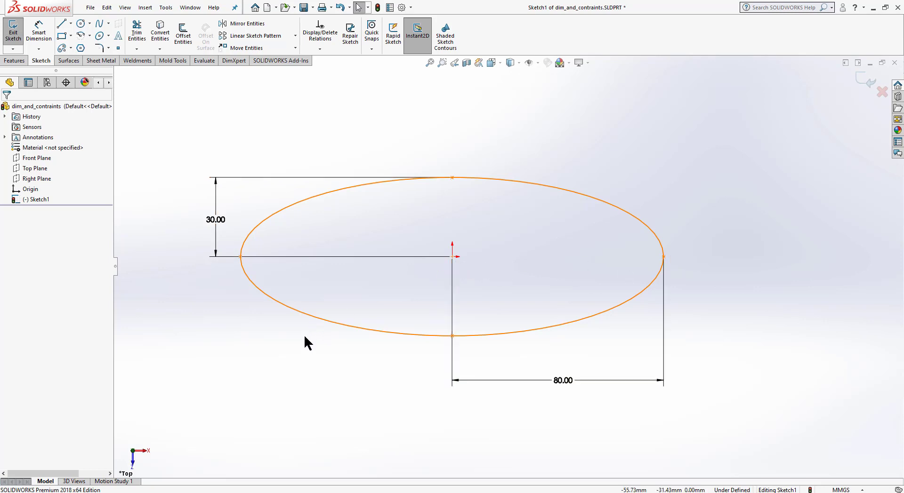
Step: Add a Horizontal relation between the ellipse's leftmost point, its centre and its rightmost point
click(241, 257)
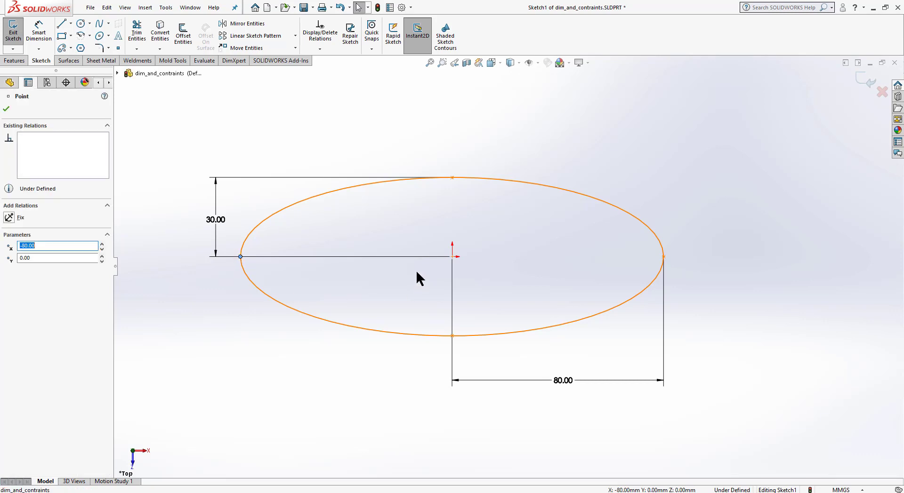
ctrl+click(452, 257)
ctrl+click(664, 257)
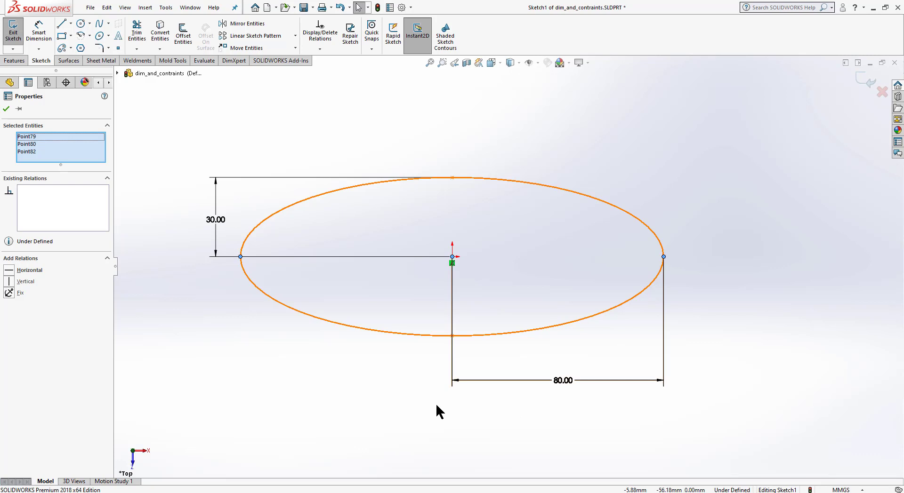
click(11, 272)
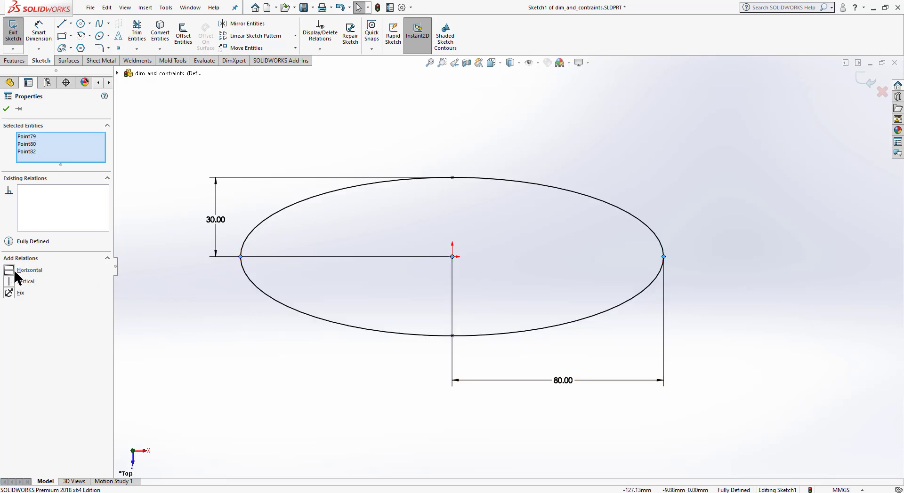
click(7, 110)
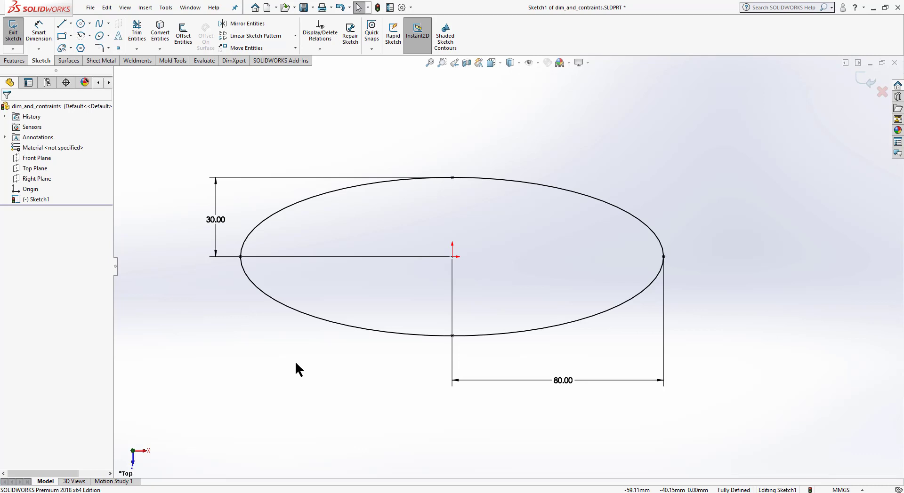
Step: Delete the ellipse together with its two dimensions
mouse_move(715, 437)
mouse_down()
mouse_move(236, 187)
mouse_move(166, 123)
mouse_up()
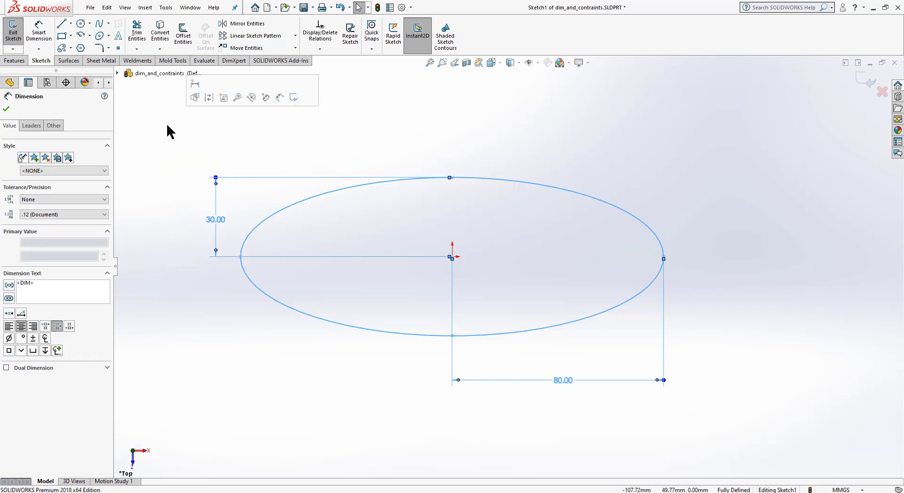
key(Delete)
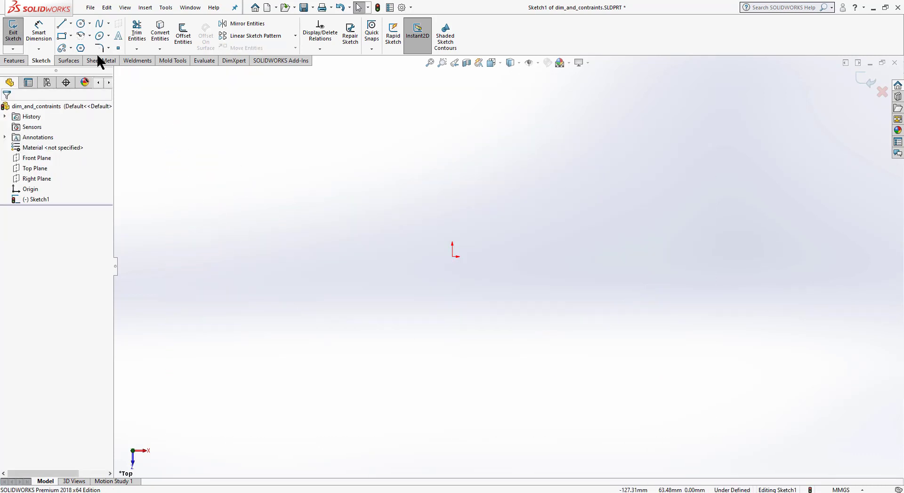
Step: Sketch a partial ellipse centred on the origin, with radii about 71.6 mm and 29.5 mm, running from upper left around to lower right
click(110, 34)
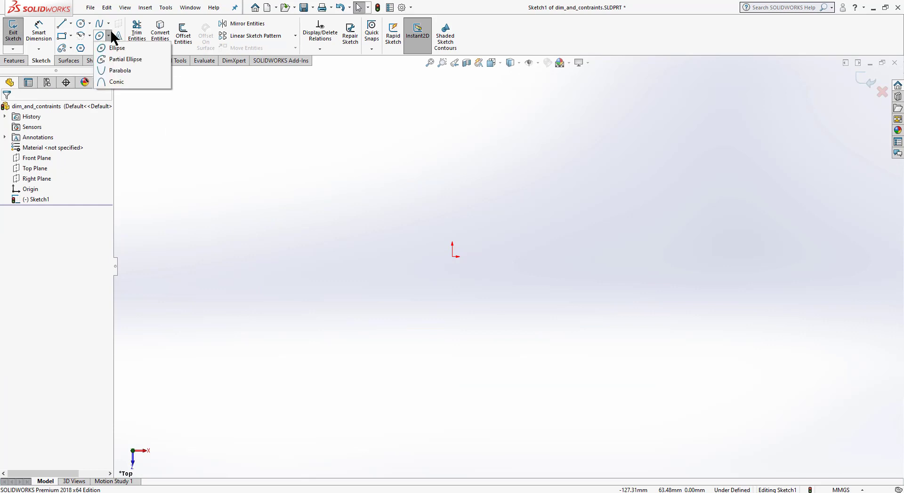
click(127, 59)
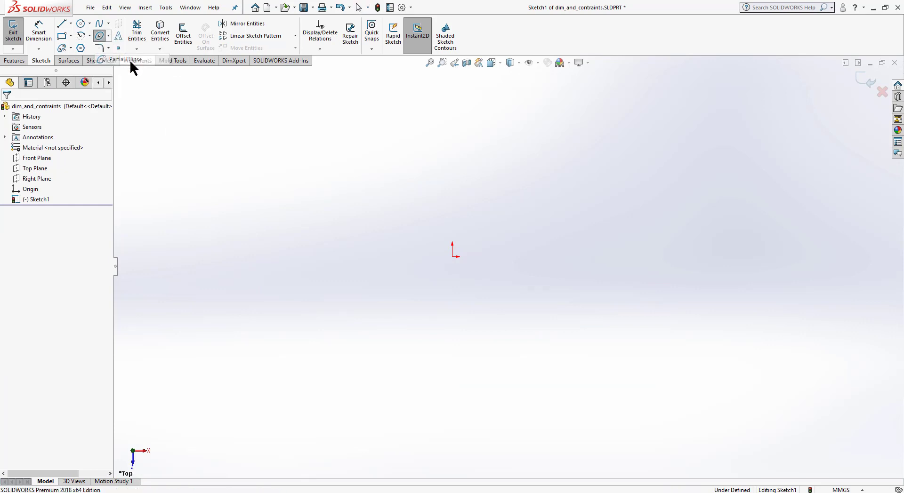
click(453, 257)
click(641, 256)
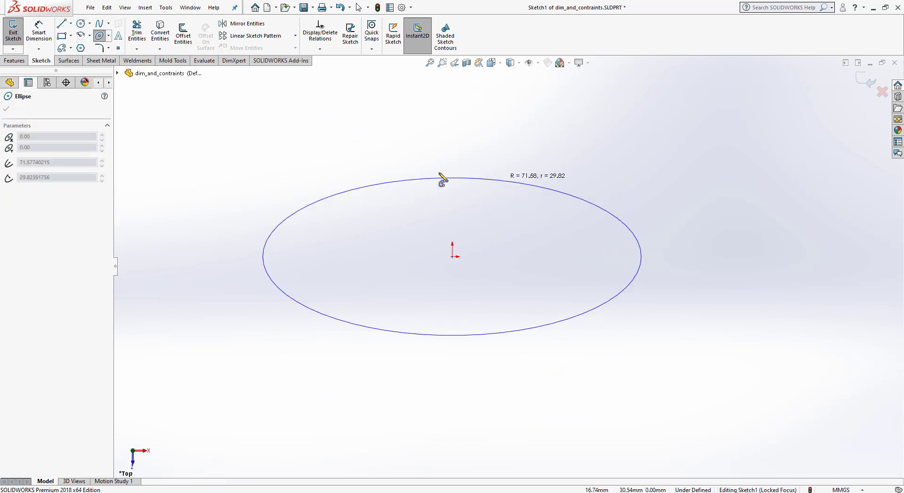
click(410, 181)
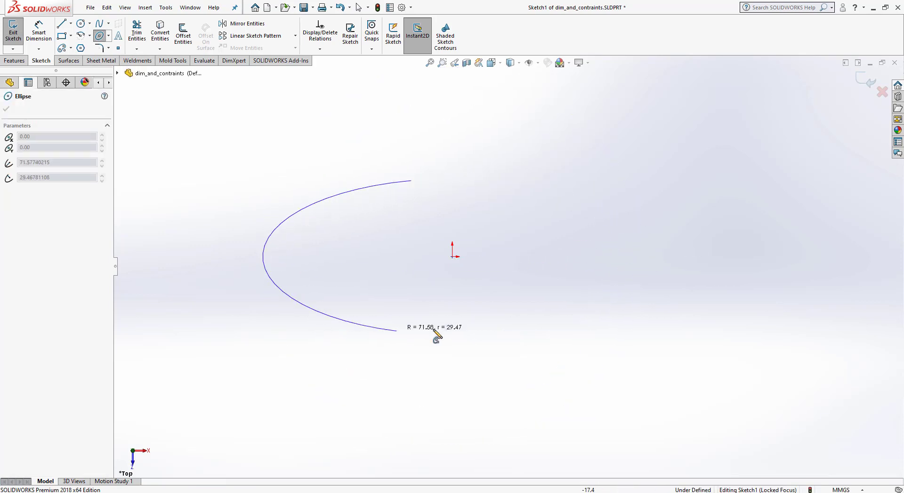
click(568, 333)
right_click(556, 353)
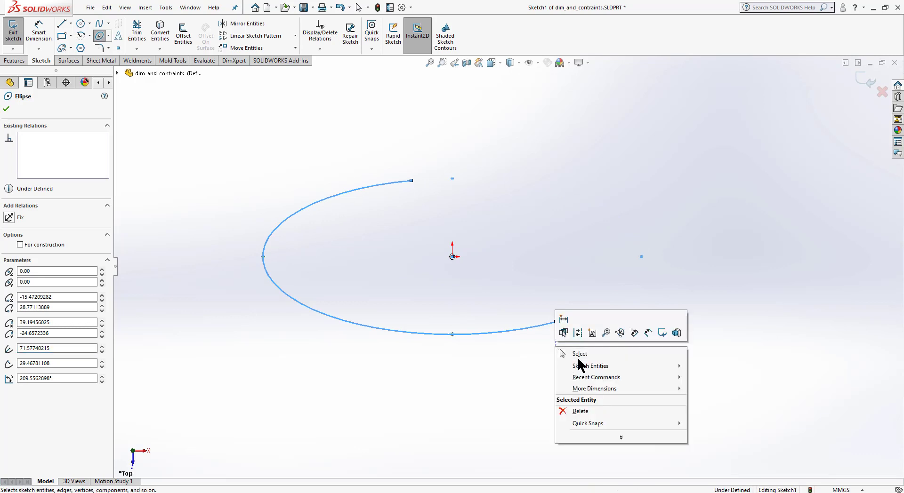
click(565, 354)
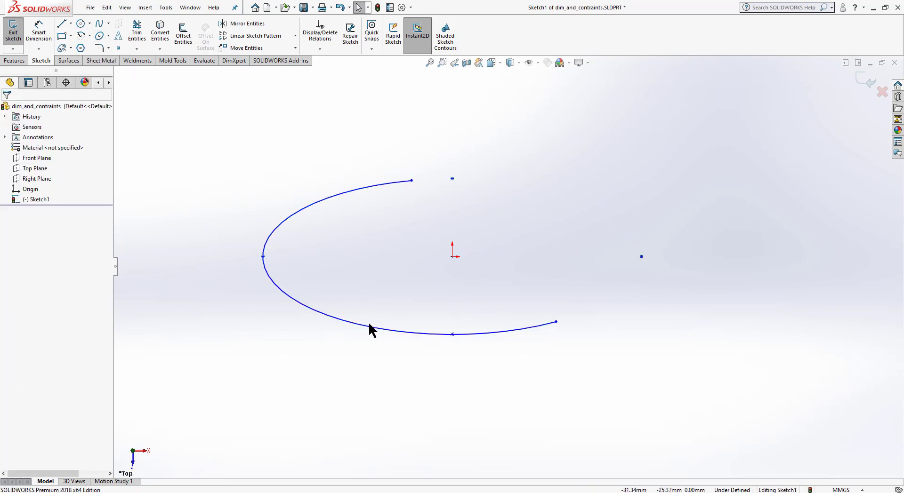
Step: Dimension the partial ellipse's horizontal major radius and vertical minor radius from the origin, accepting the drawn values
click(37, 34)
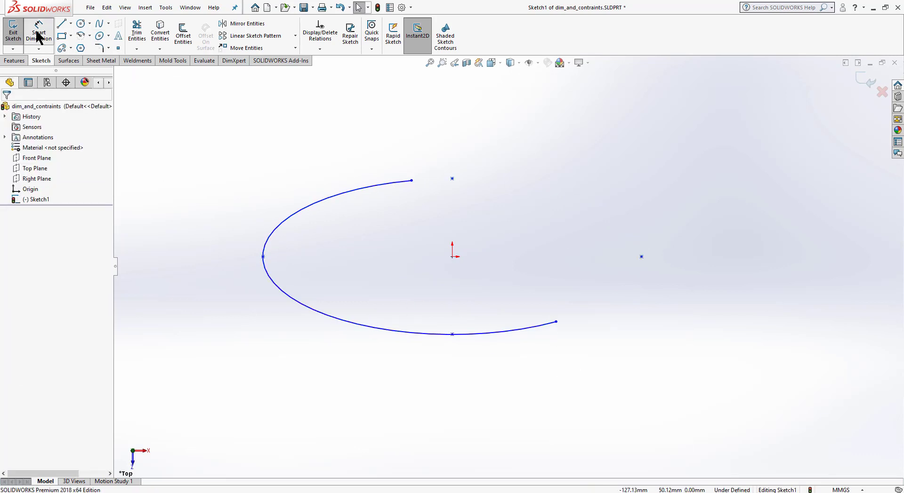
click(263, 256)
click(452, 258)
click(370, 113)
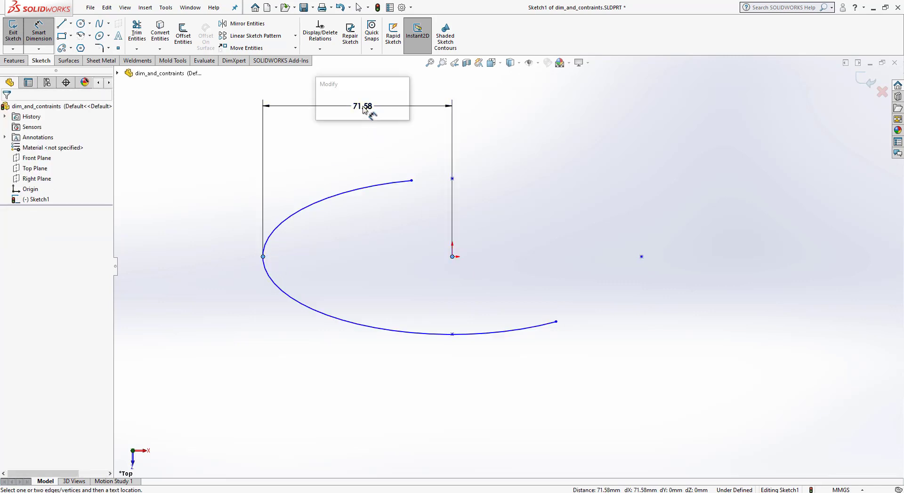
click(322, 104)
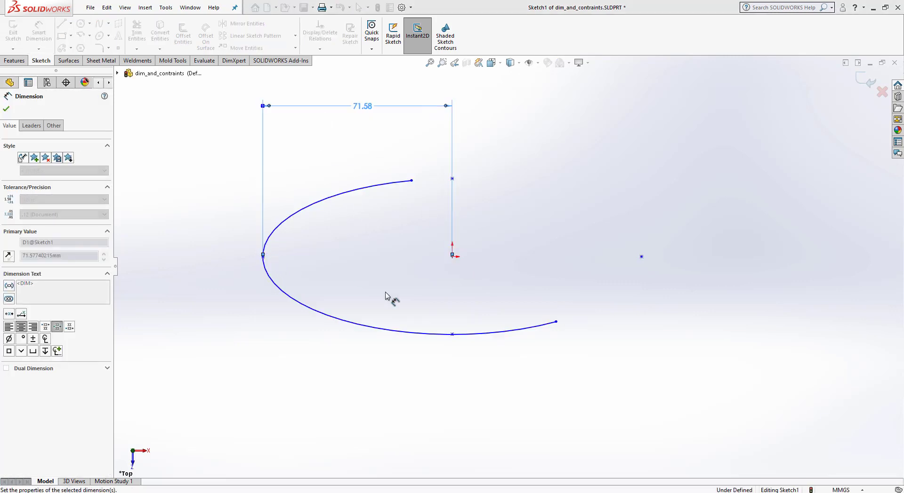
click(451, 178)
click(452, 258)
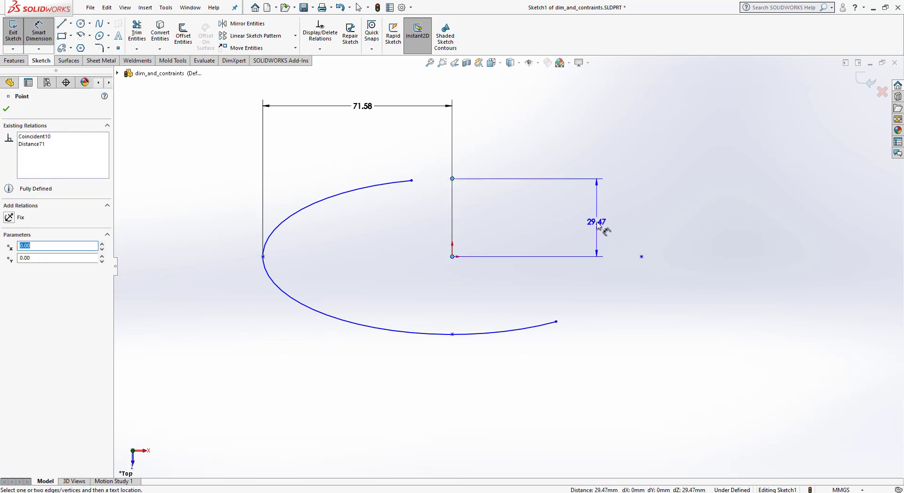
click(600, 226)
click(556, 220)
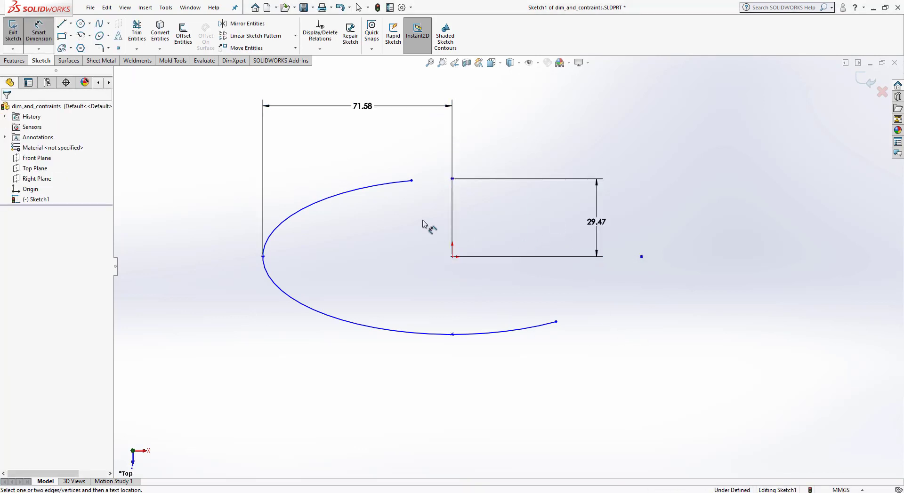
Step: Dimension the arc's upper endpoint vertically and horizontally from the origin, accepting the drawn values
click(453, 256)
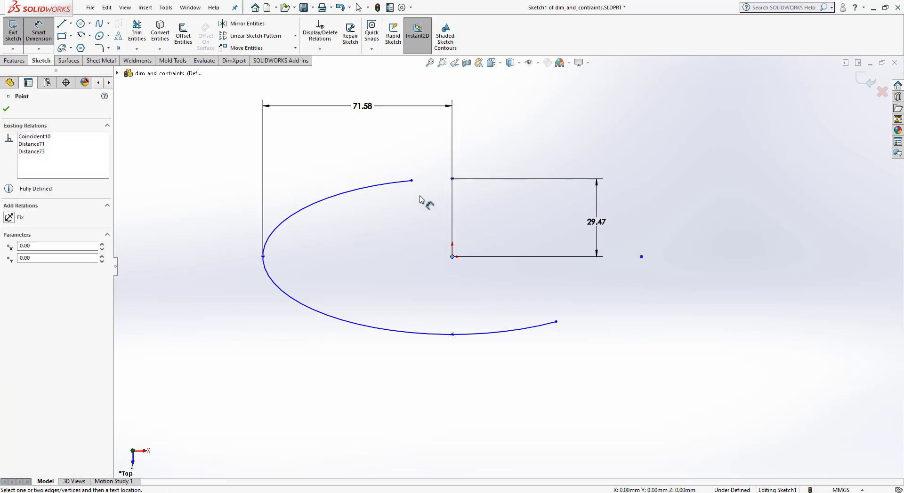
click(412, 181)
click(375, 234)
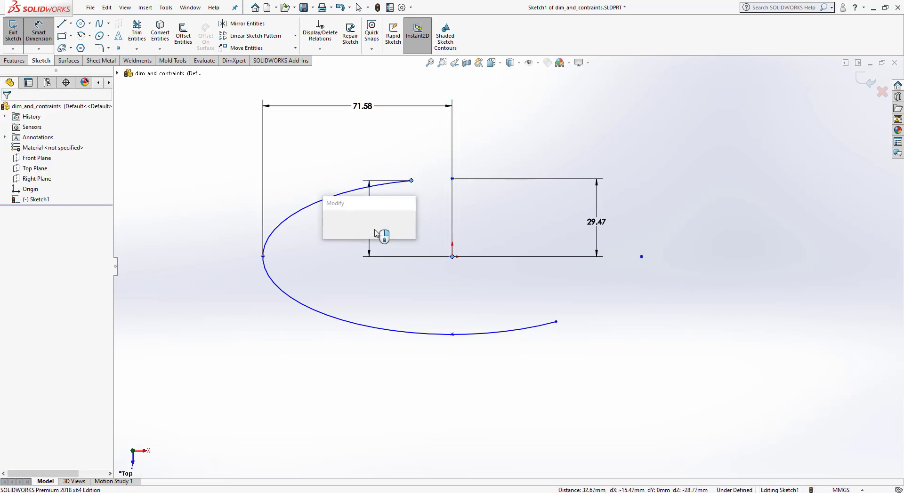
click(329, 224)
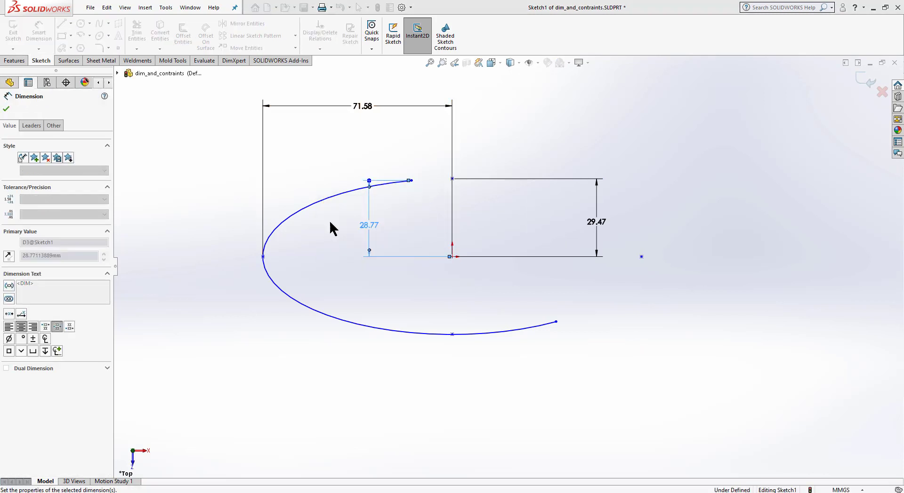
click(411, 180)
click(452, 257)
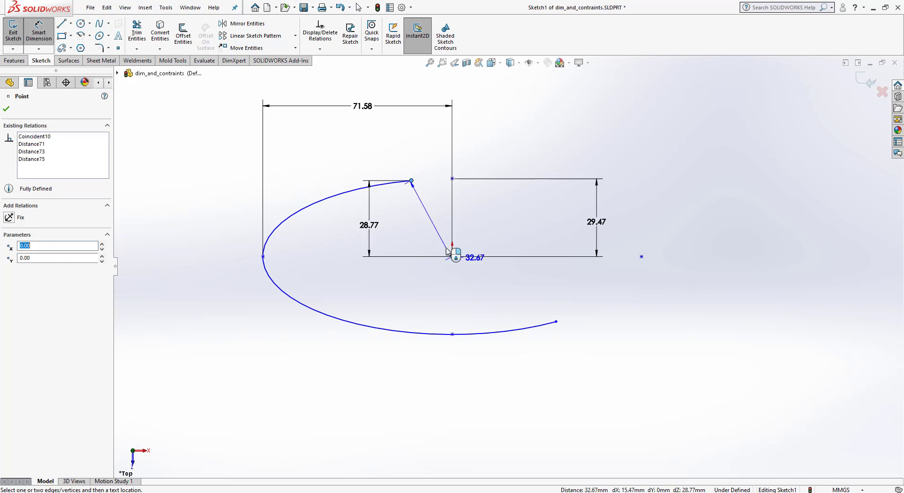
click(464, 286)
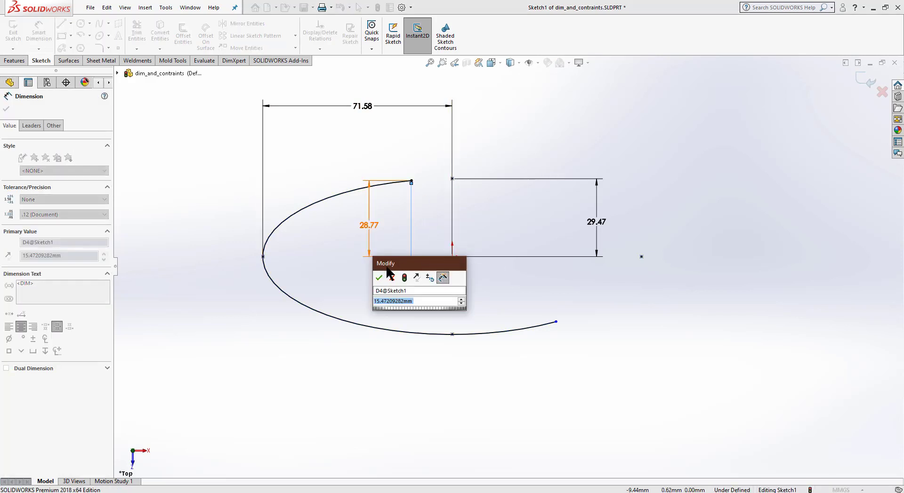
click(379, 278)
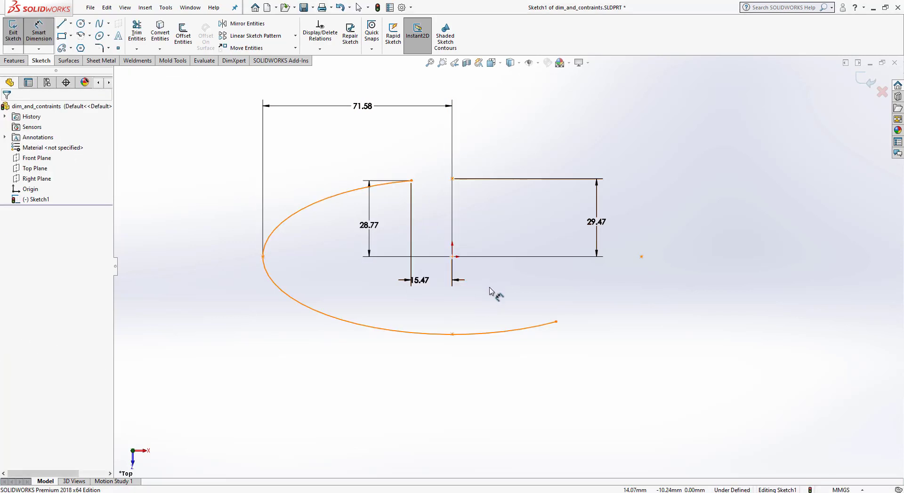
Step: Dimension the horizontal distance from the origin to the arc's lower endpoint, accepting the drawn value
click(453, 258)
click(556, 323)
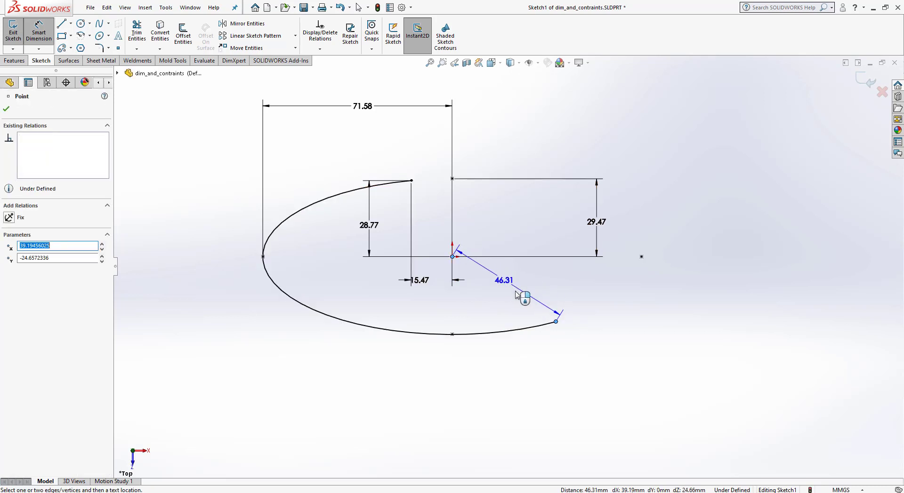
click(508, 251)
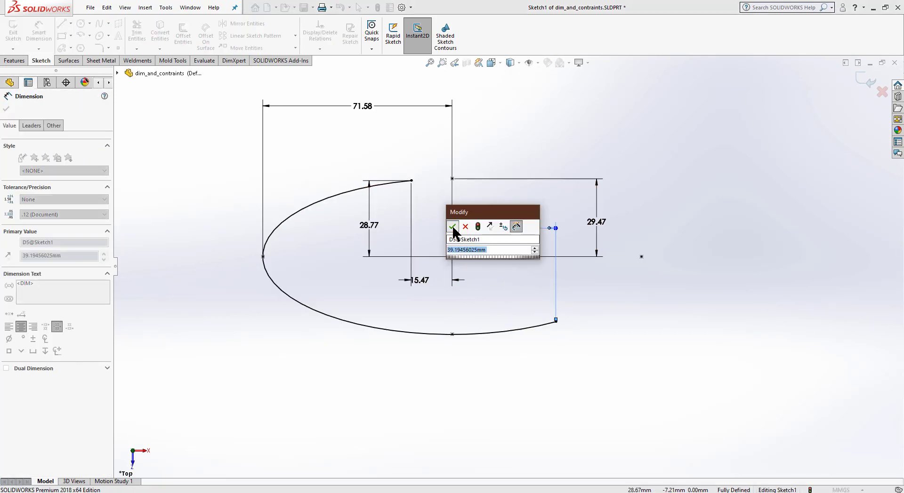
click(452, 227)
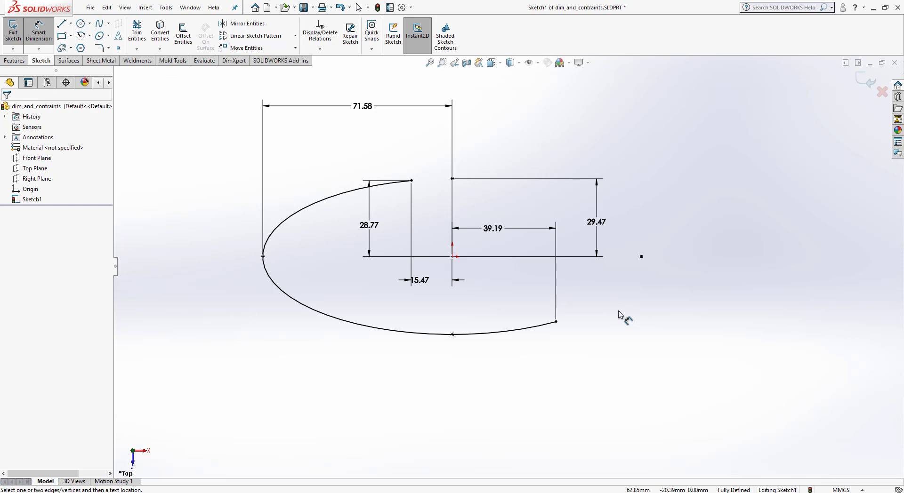
Step: Delete the partial ellipse together with all its dimensions from the sketch
click(37, 33)
drag(689, 403, 204, 97)
key(Delete)
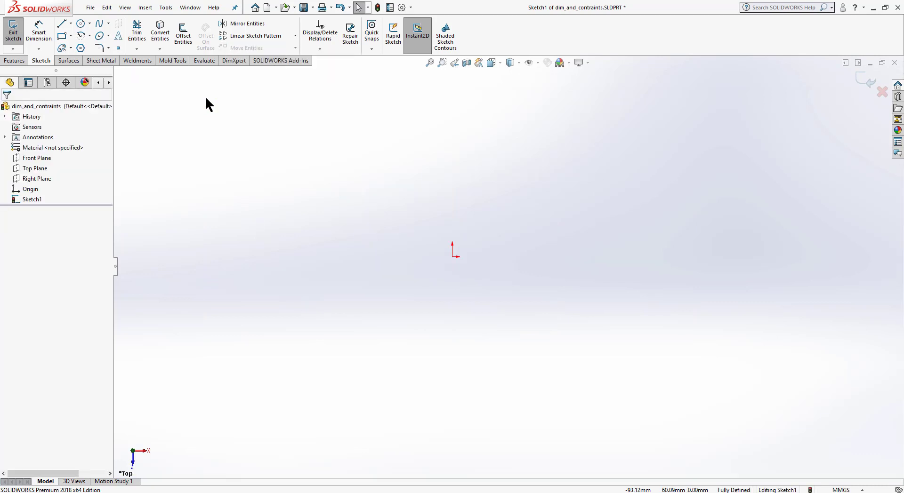
Step: Sketch an upward-opening parabola with its focus at the origin, its vertex about 35.5 mm below, and ends about 98 mm left and 108 mm right
click(108, 35)
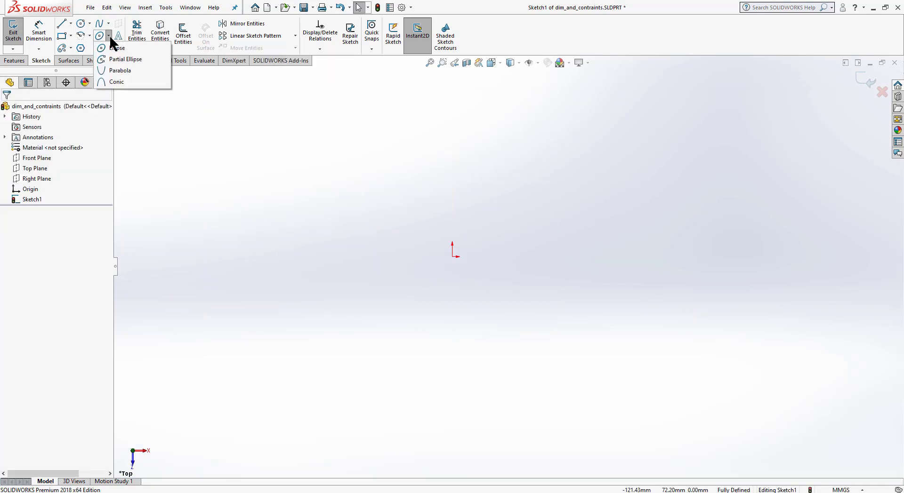
click(119, 70)
click(453, 257)
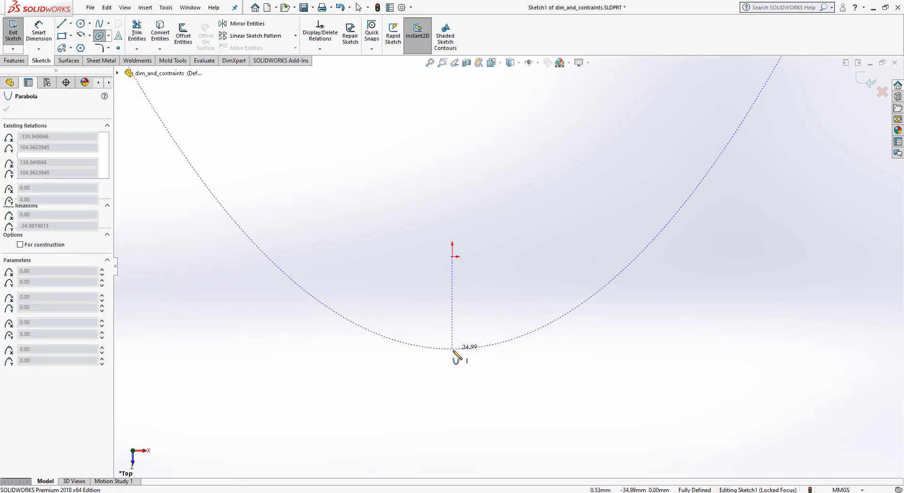
click(454, 351)
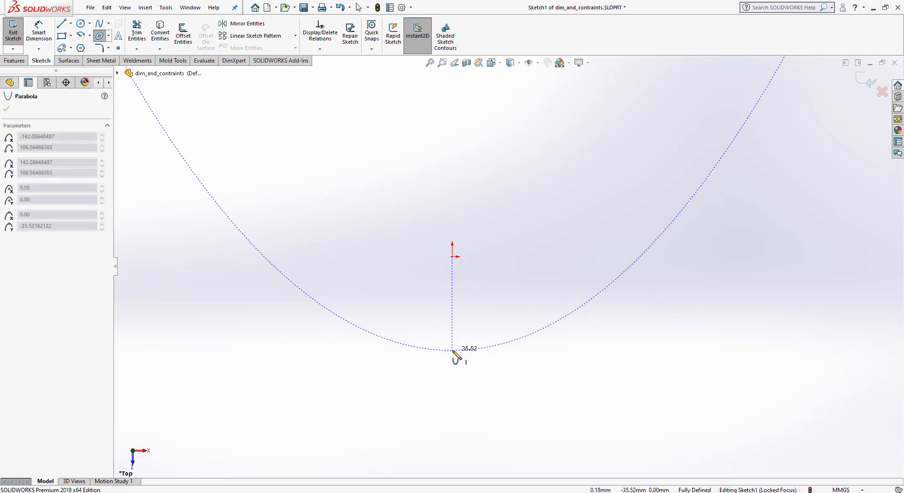
click(737, 134)
click(193, 172)
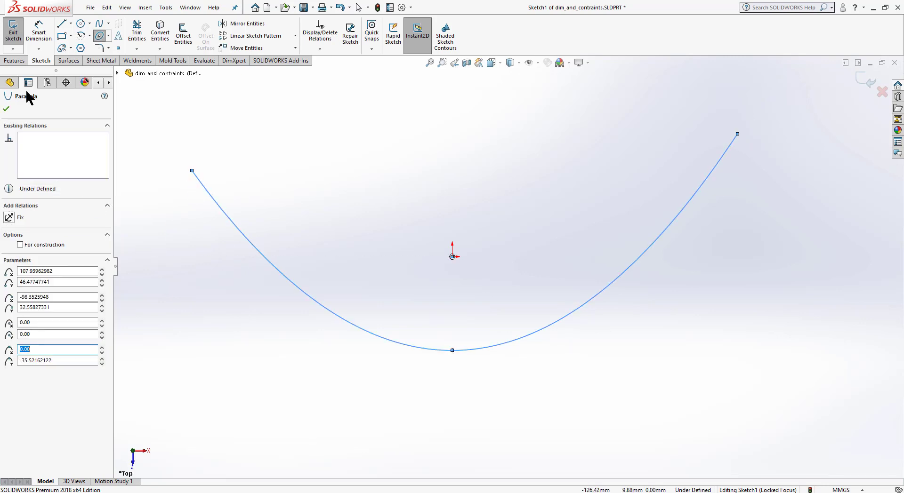
click(6, 109)
scroll(498, 281, up, 1)
scroll(499, 284, up, 2)
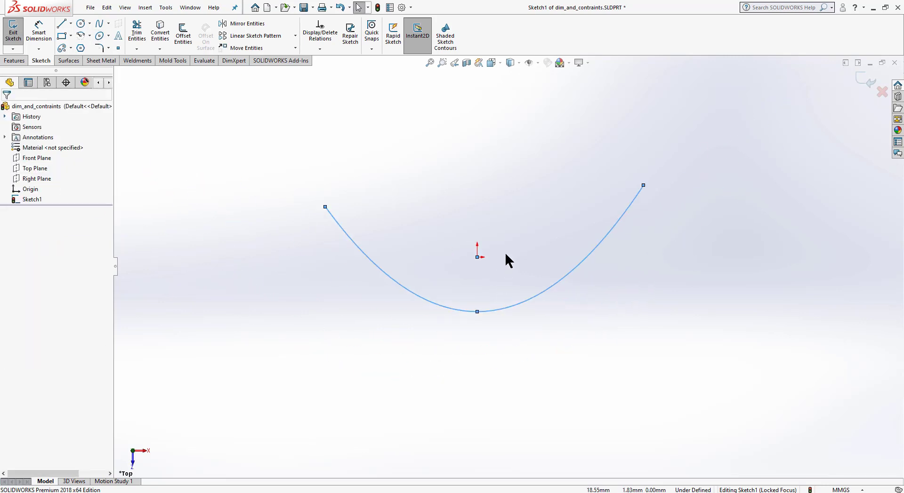
click(303, 310)
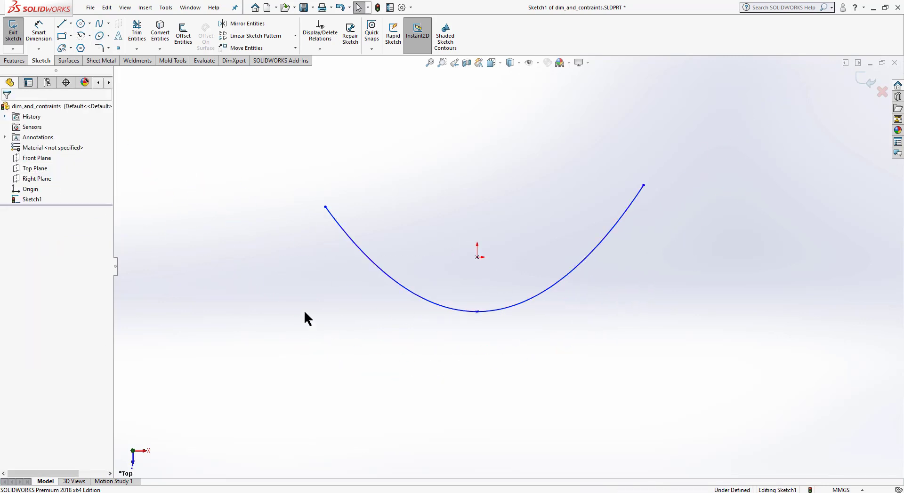
Step: Dimension the vertical distance between the parabola's focus at the origin and its vertex, accepting the drawn value
click(39, 36)
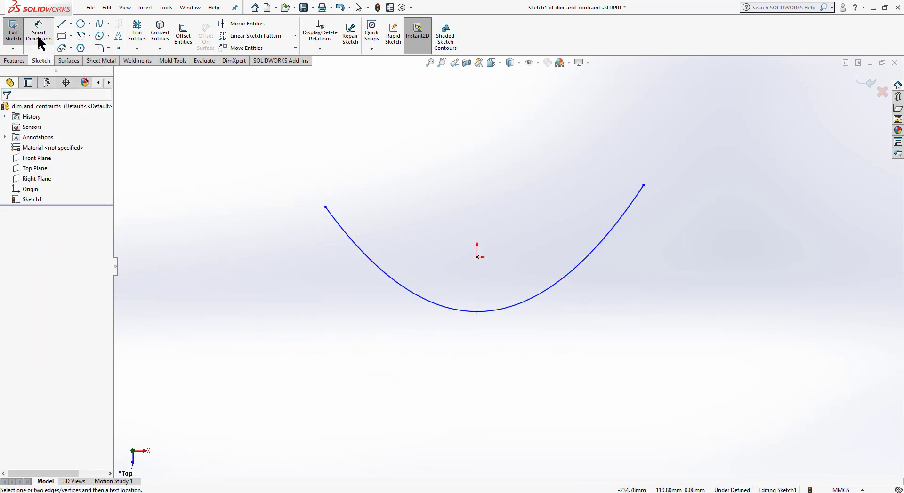
click(478, 258)
click(478, 312)
click(438, 278)
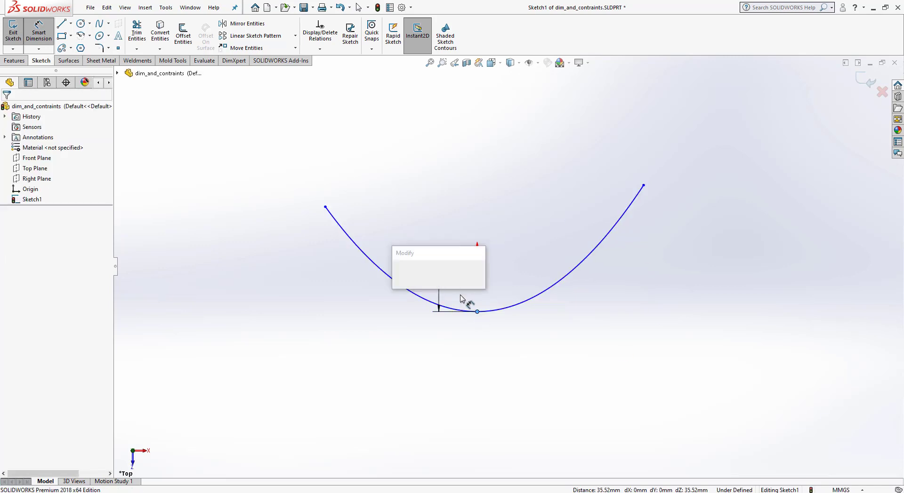
key(Return)
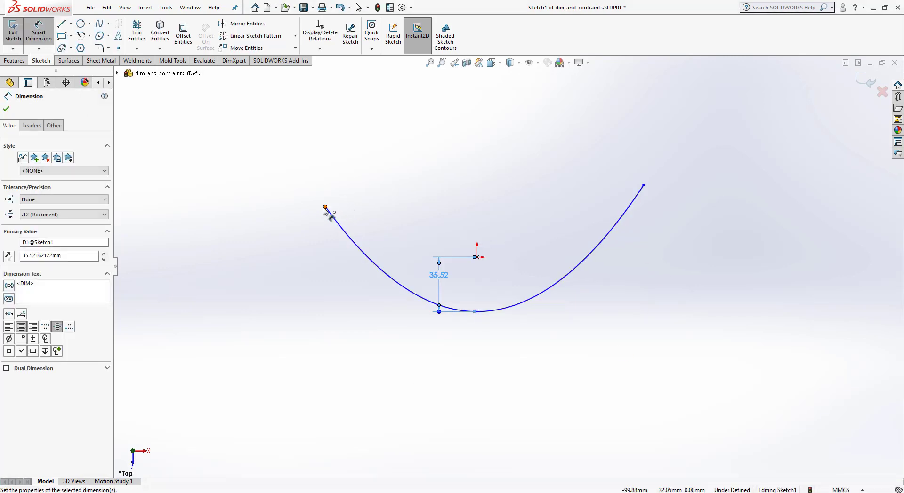
Step: Dimension the parabola's left endpoint horizontally and vertically from the origin, accepting the drawn values
click(325, 208)
click(477, 258)
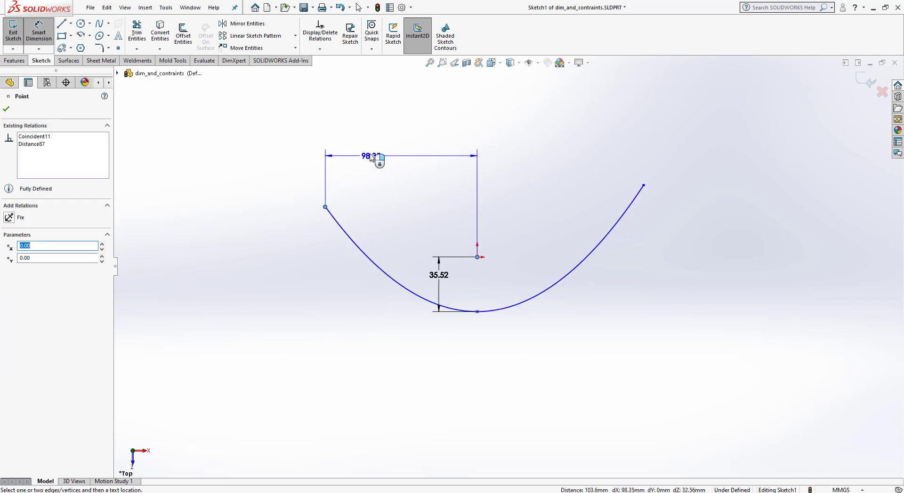
click(375, 156)
click(329, 151)
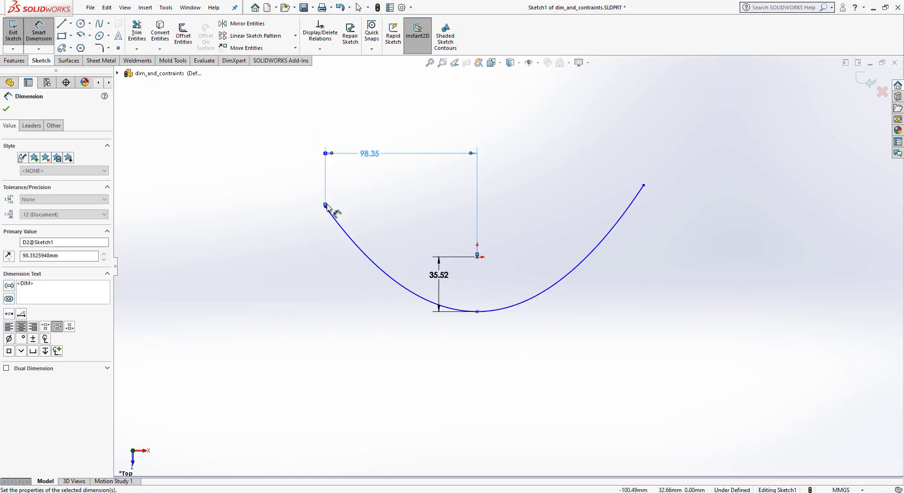
click(325, 207)
click(477, 258)
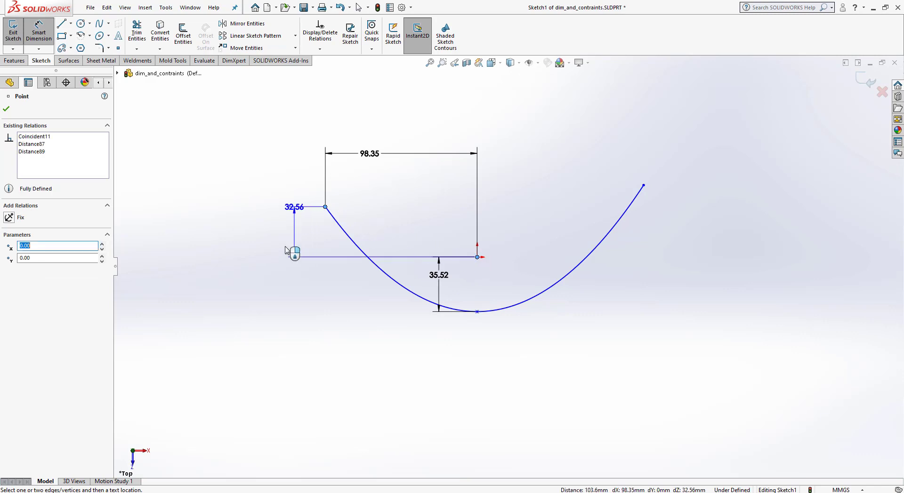
click(282, 240)
click(239, 241)
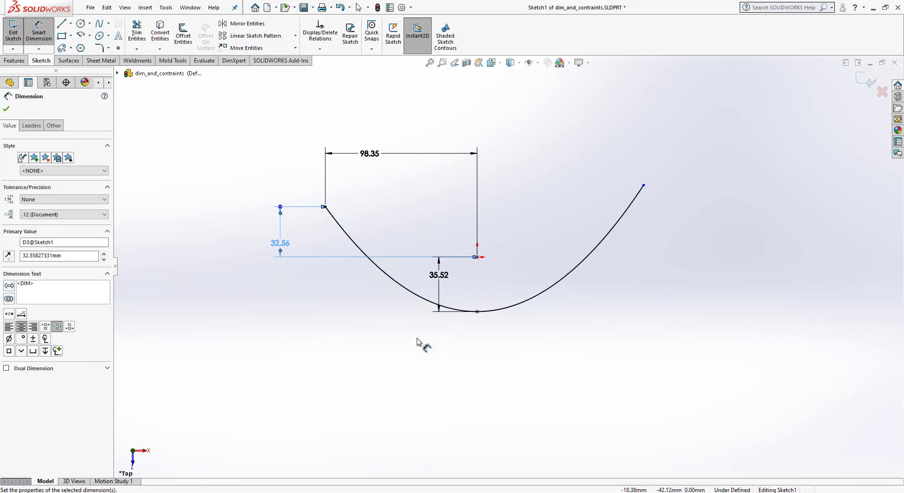
click(400, 353)
Step: Dimension the parabola's right endpoint horizontally from the origin, accepting the drawn value
click(643, 186)
click(477, 257)
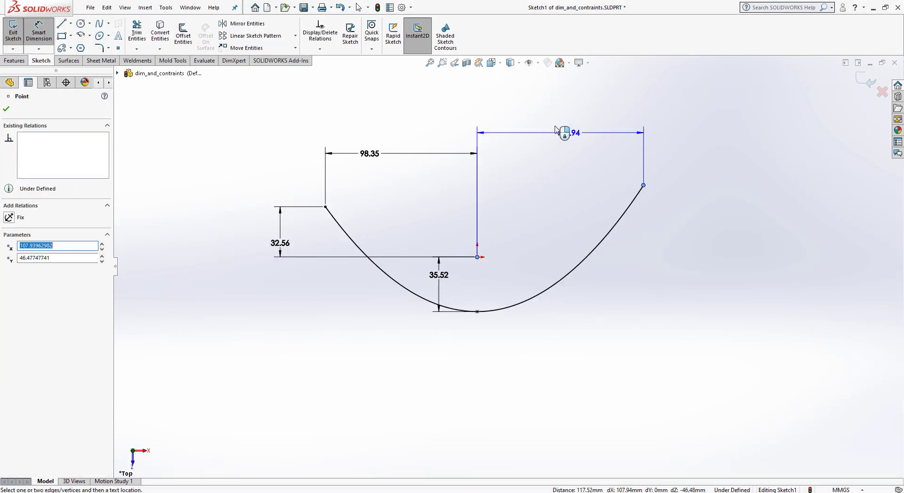
click(522, 126)
click(509, 120)
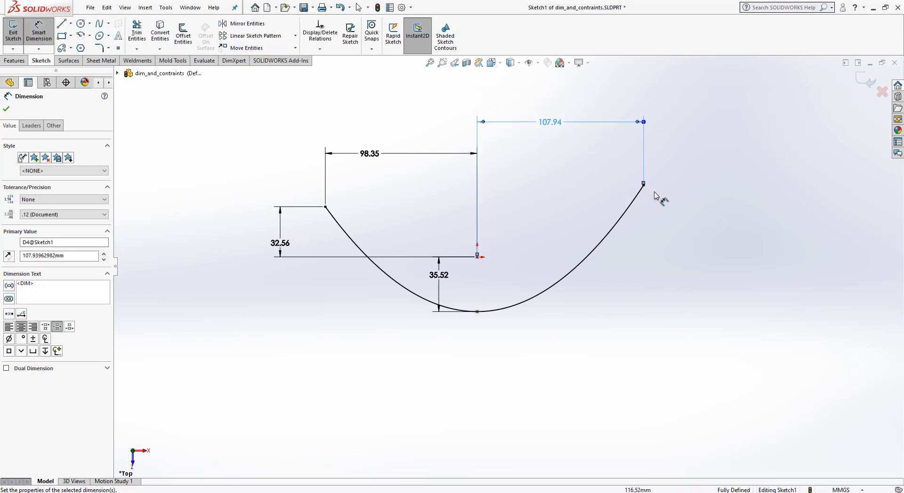
click(671, 195)
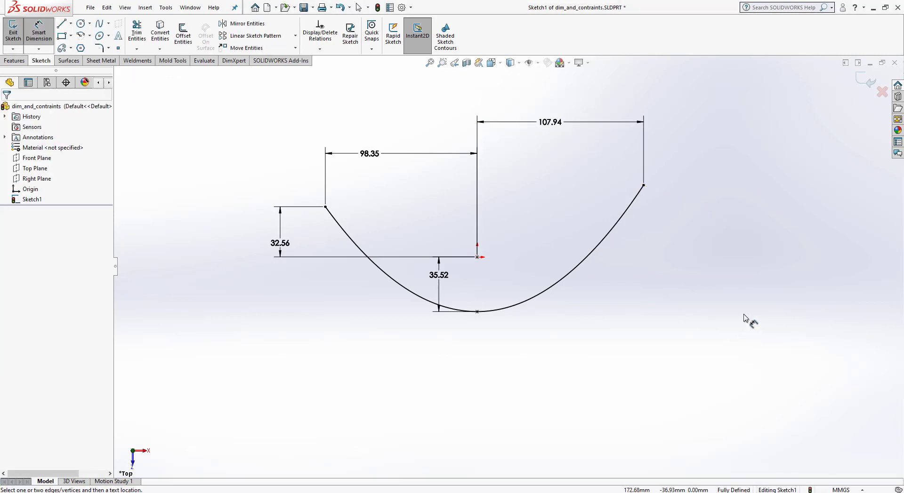
click(38, 33)
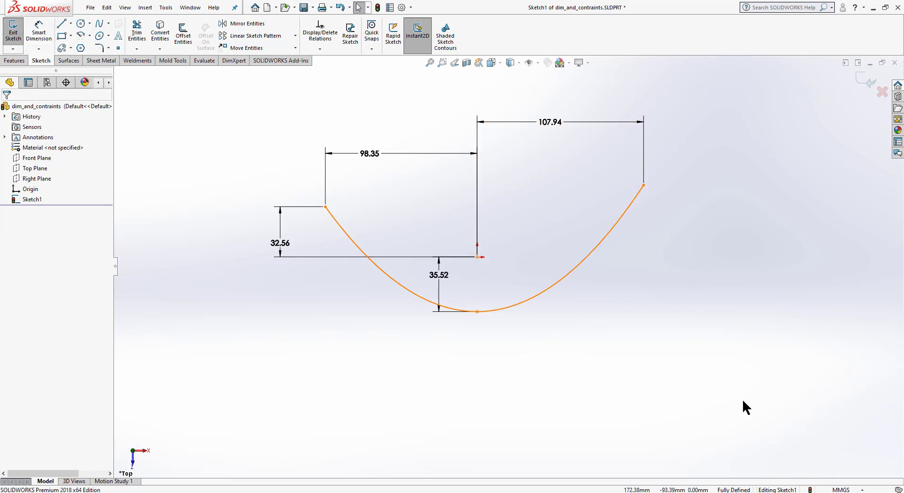
Step: Delete the parabola together with all its dimensions from the sketch
drag(744, 402, 207, 92)
key(Delete)
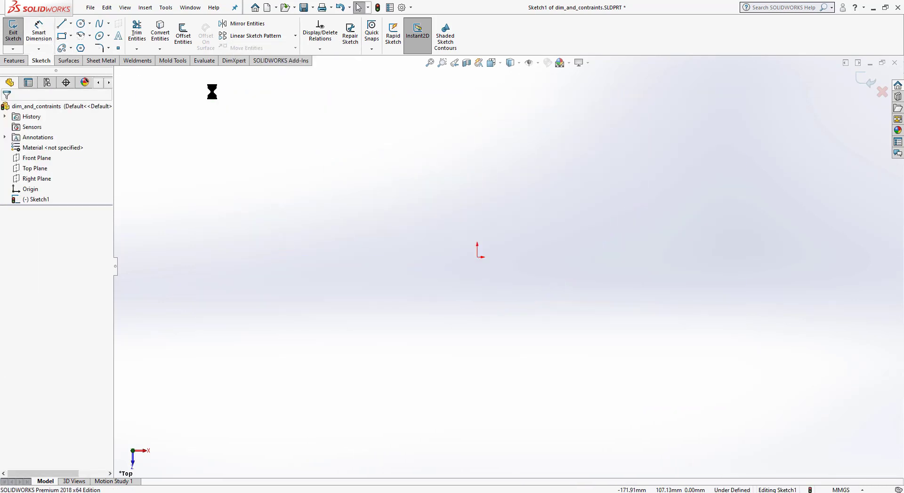
Step: Sketch a conic with endpoints about 77 mm right of and 77 mm below the origin, top vertex at the origin, and shoulder about 22 mm away
click(109, 36)
click(128, 81)
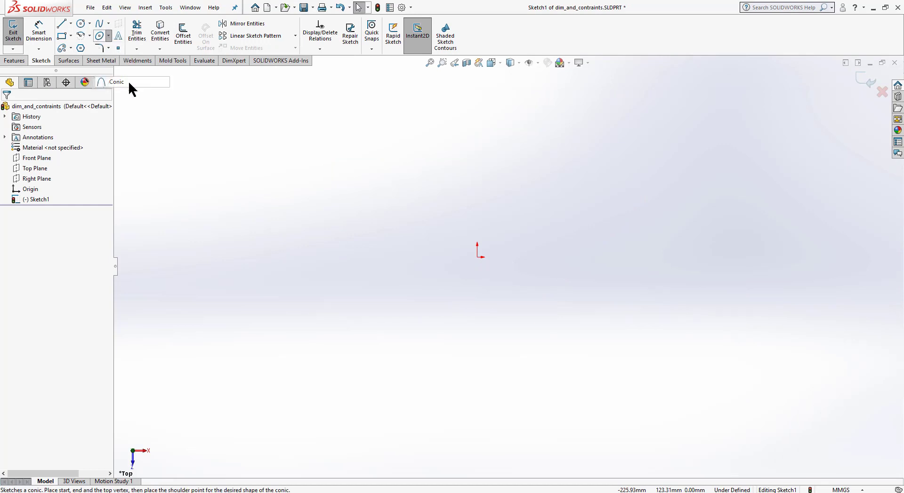
click(477, 257)
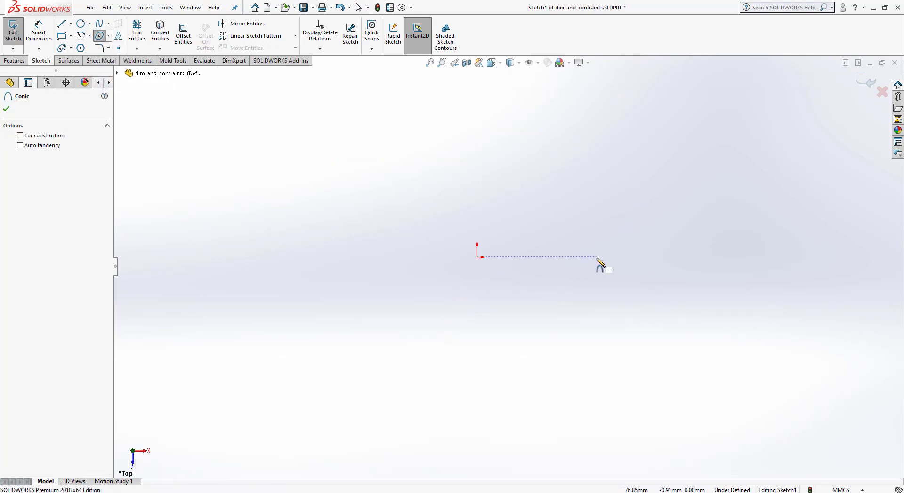
click(597, 257)
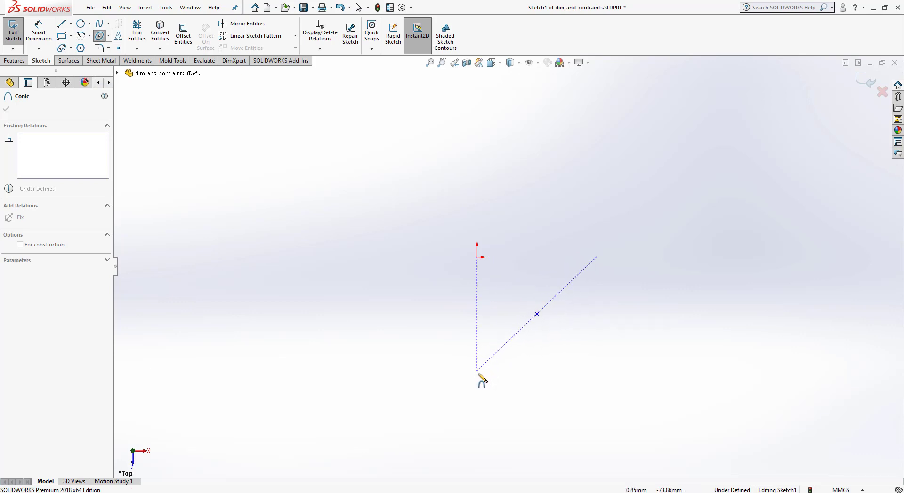
click(478, 376)
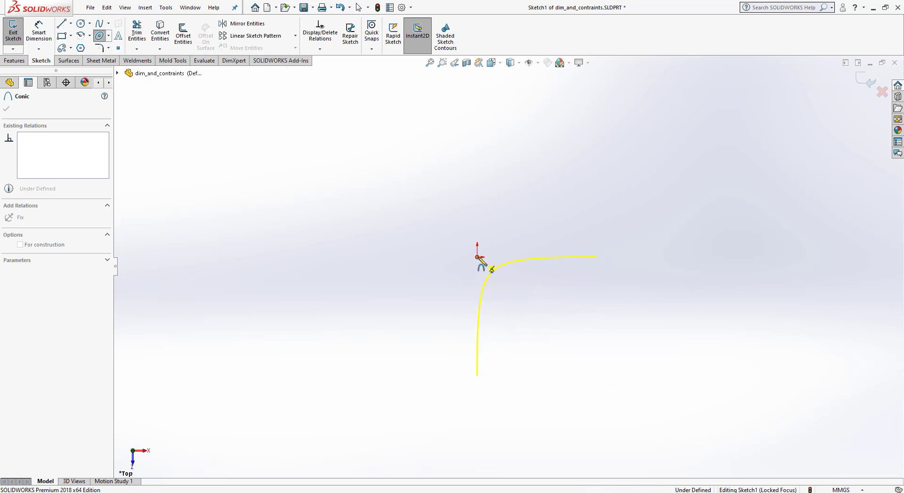
click(500, 281)
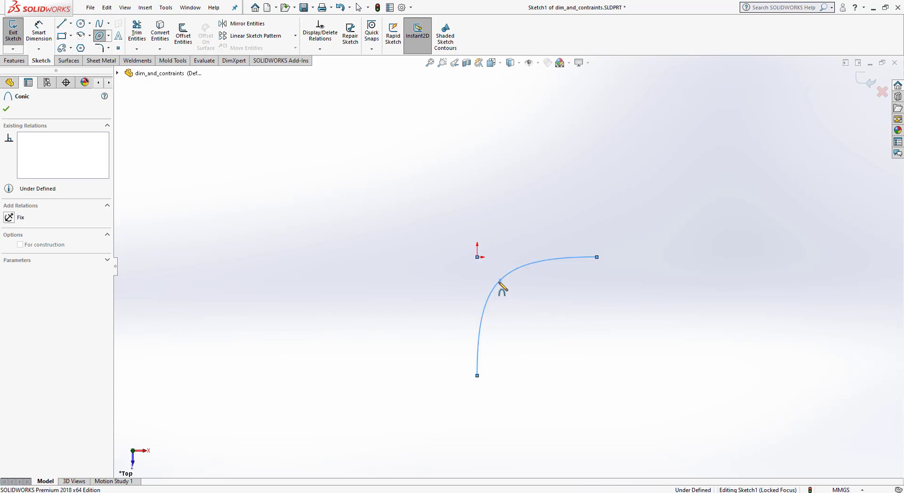
right_click(427, 300)
click(429, 303)
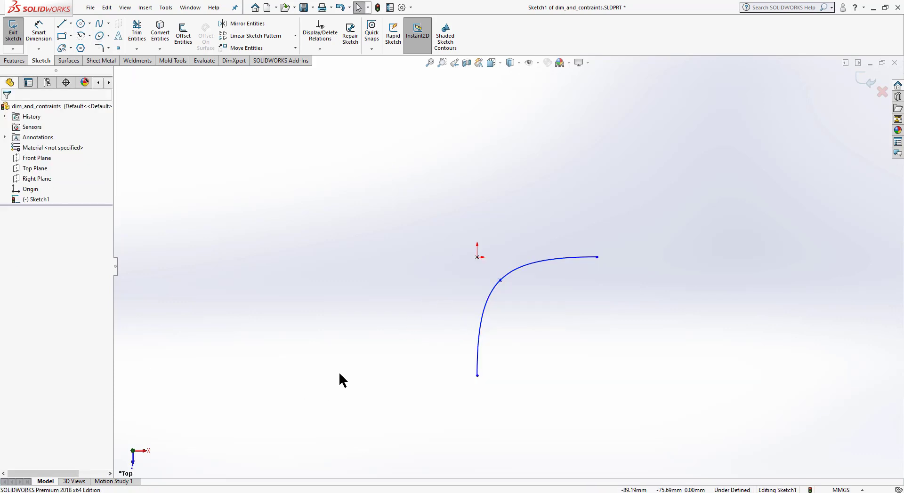
Step: Dimension the vertical distance between the conic's lower endpoint and the origin as 80 mm
click(42, 38)
scroll(593, 312, down, 4)
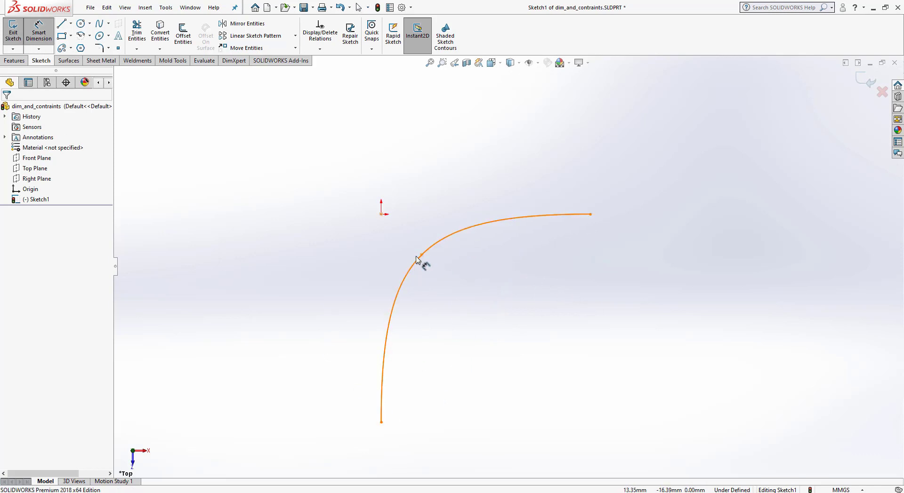
click(381, 423)
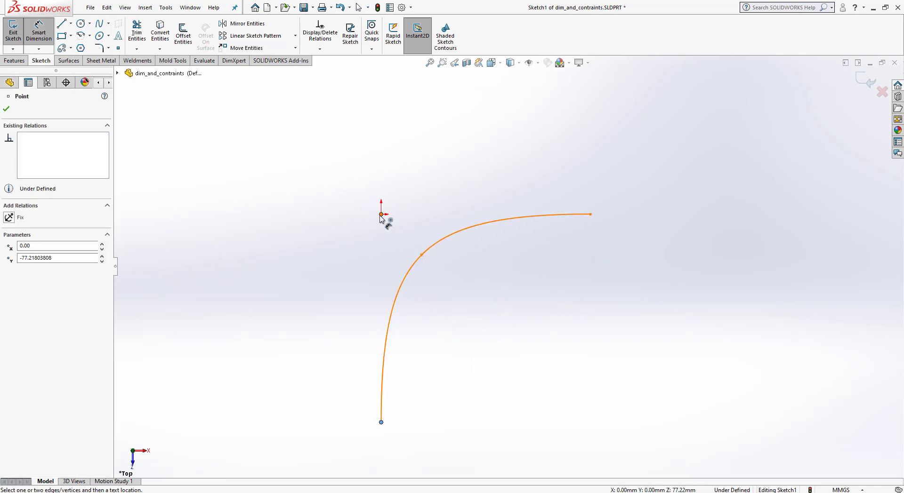
click(382, 215)
click(293, 303)
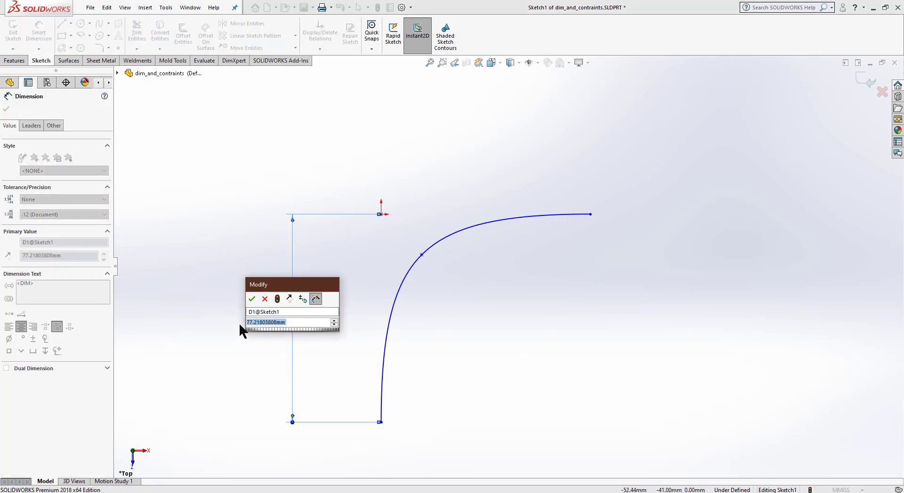
text(80)
key(Return)
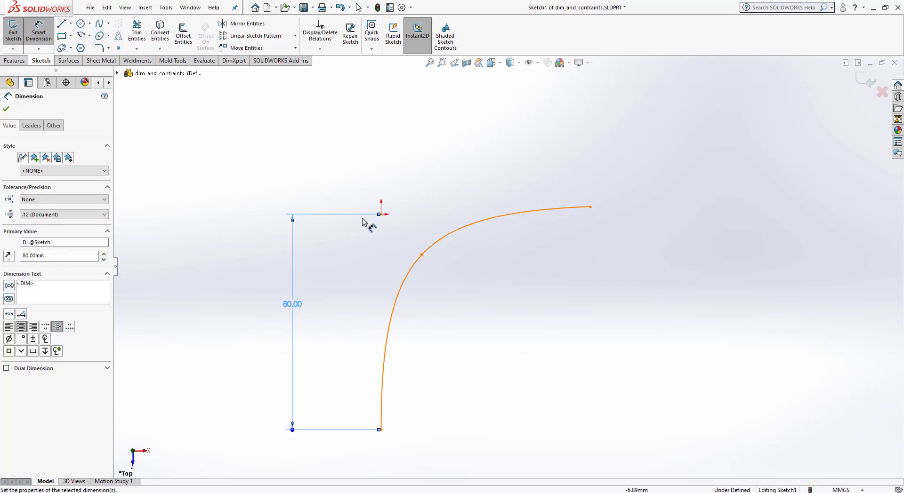
Step: Dimension the conic's right endpoint horizontally from the origin, try 90 mm, and undo that value change
click(381, 214)
click(591, 207)
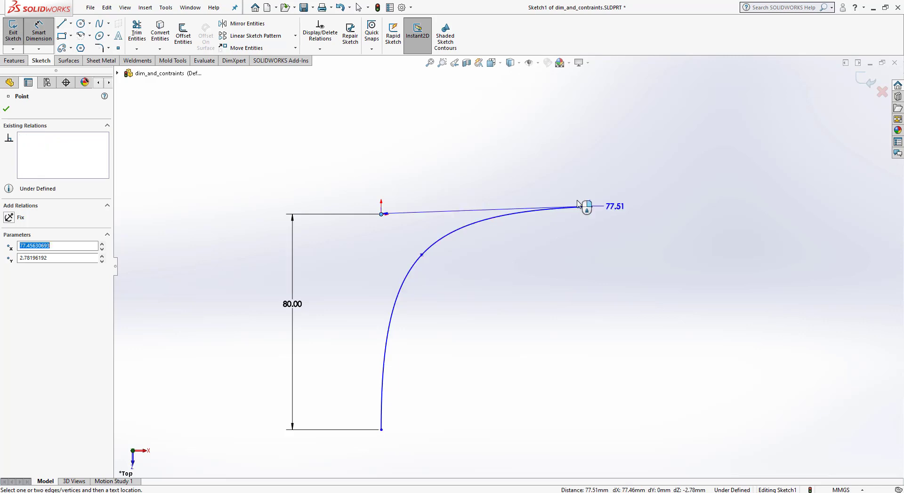
click(413, 147)
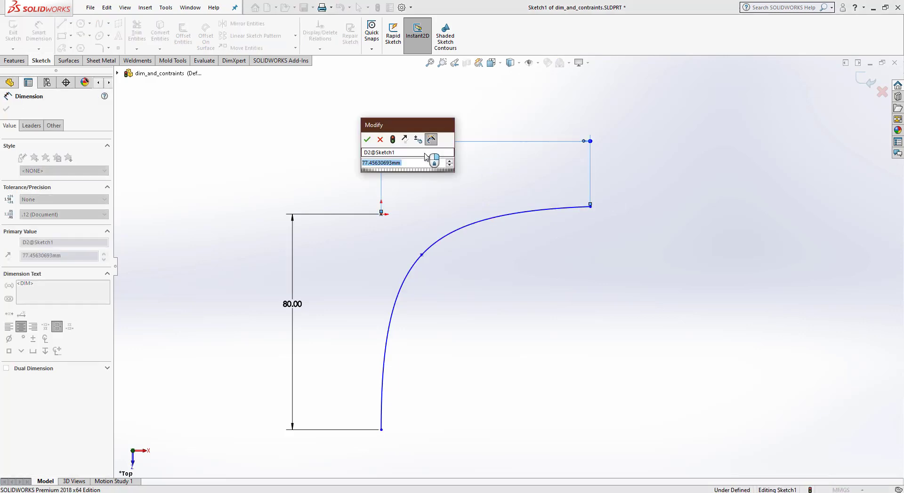
text(90)
key(Return)
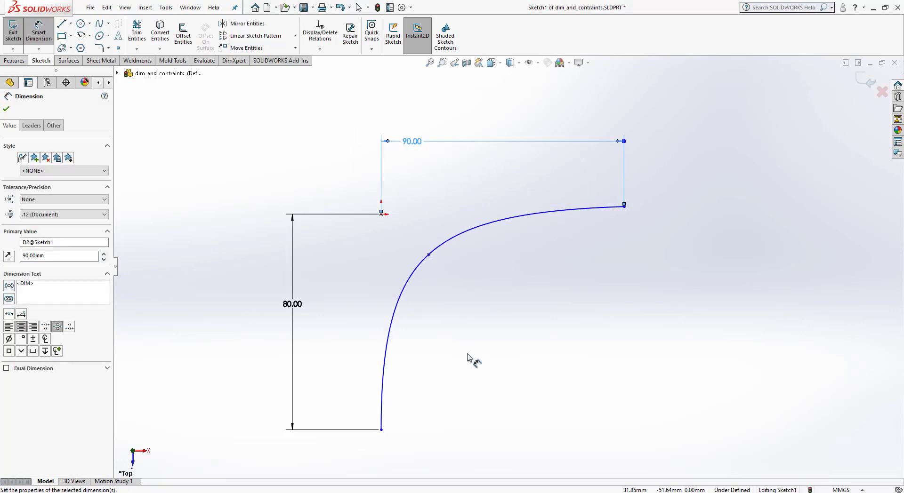
key(Escape)
key(ctrl+z)
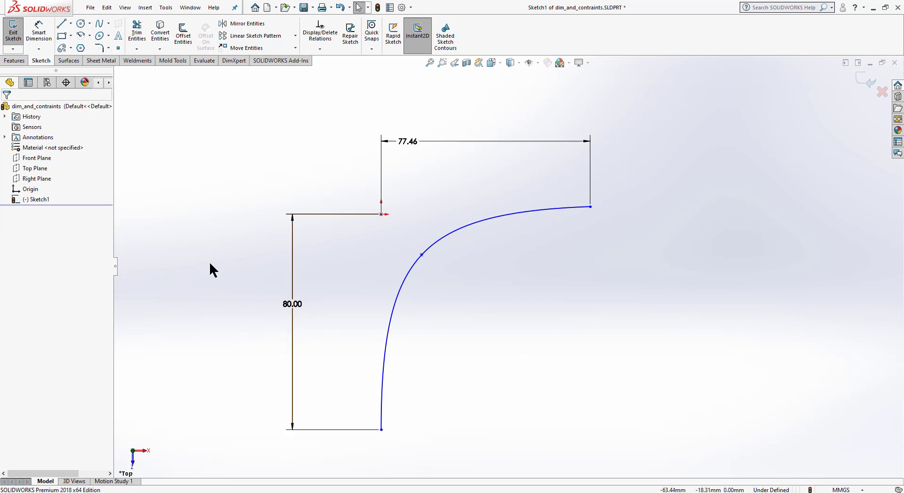
Step: Add a Vertical relation between the origin and the conic's lower endpoint
click(381, 215)
ctrl+click(381, 430)
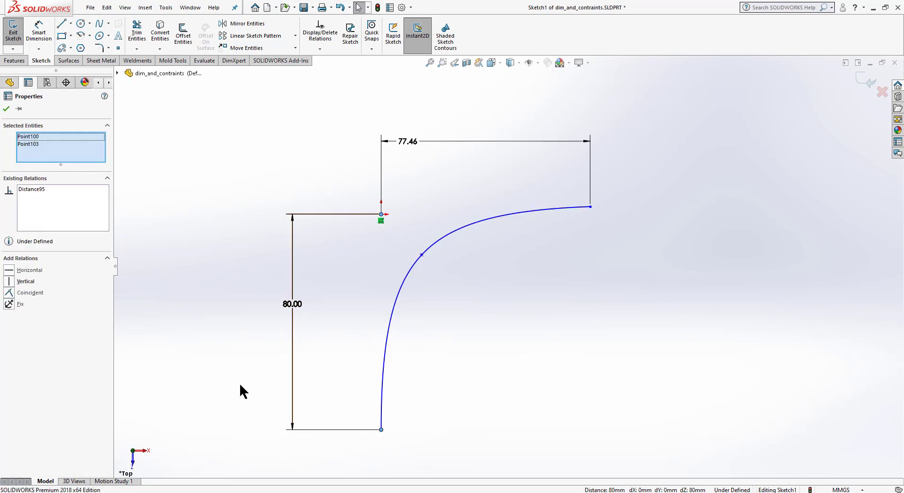
click(19, 281)
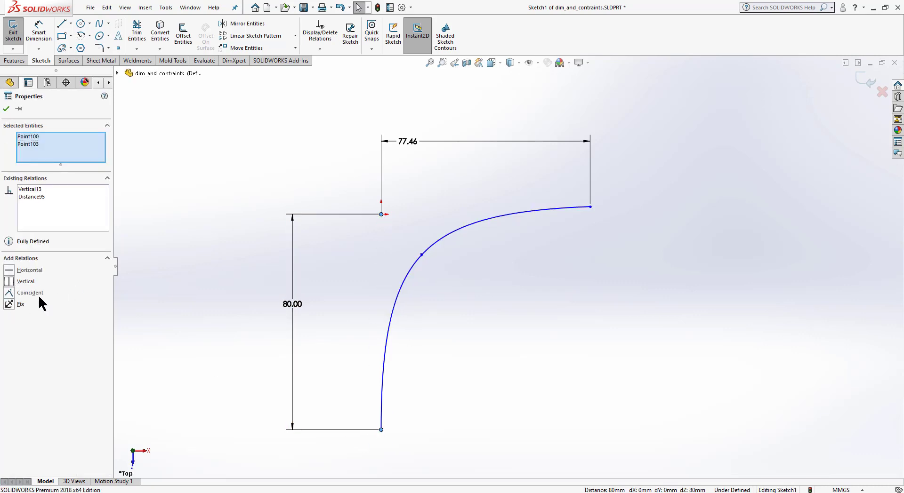
click(6, 109)
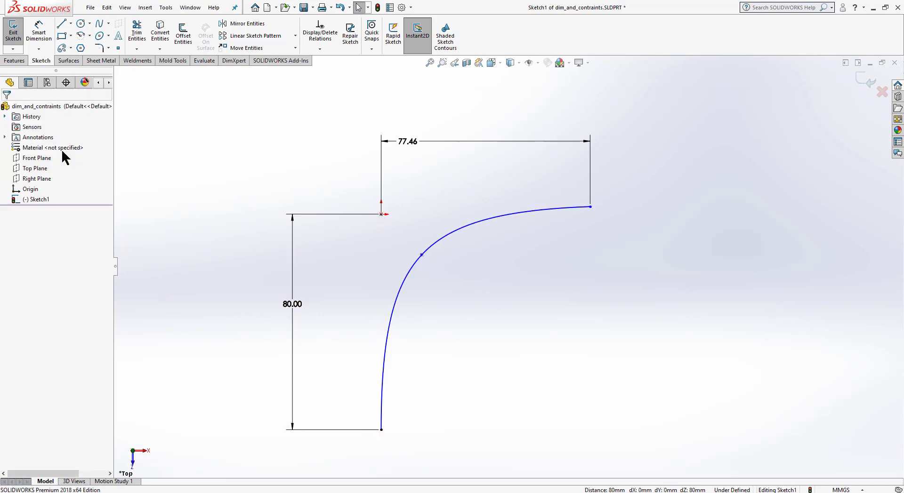
Step: Add a Horizontal relation between the origin and the conic's right endpoint
click(381, 214)
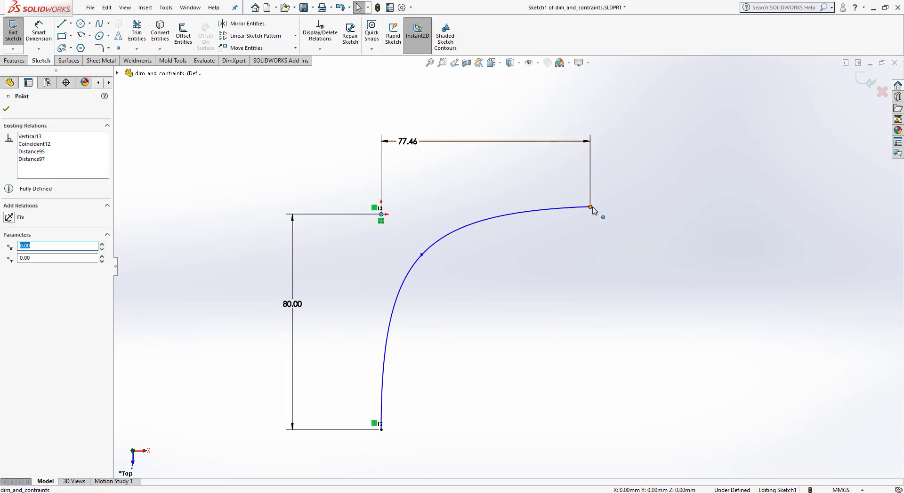
ctrl+click(590, 207)
click(13, 272)
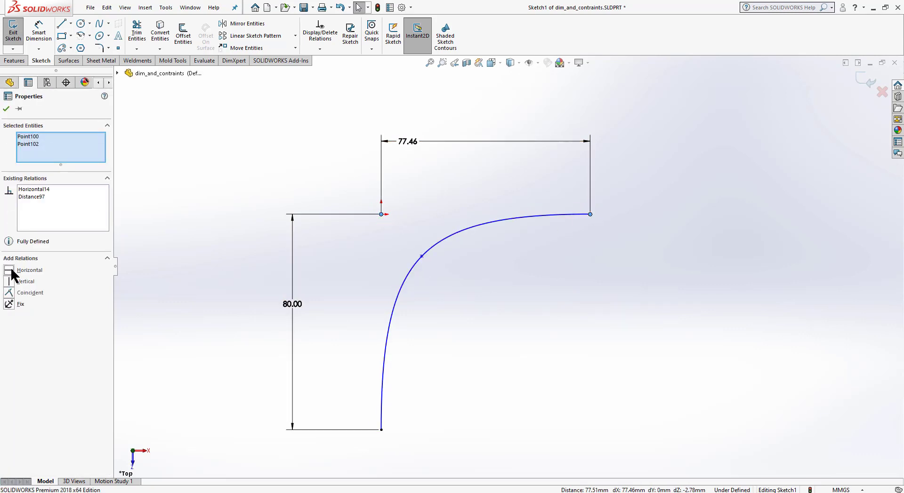
click(197, 186)
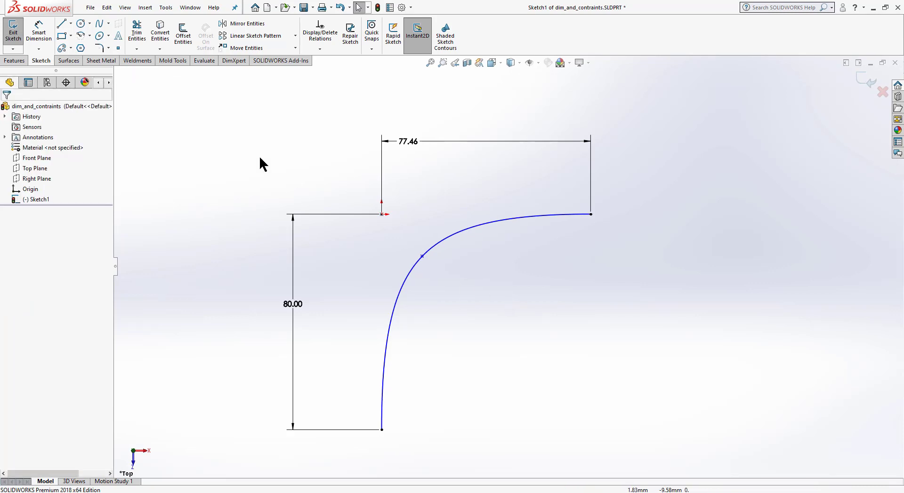
Step: Dimension the direct distance between the conic's shoulder point and the origin, accepting the drawn value
click(39, 32)
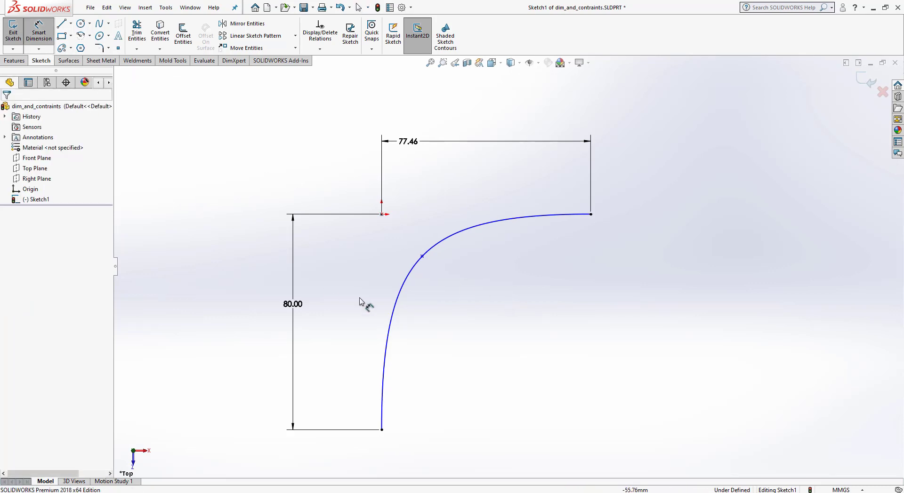
click(422, 257)
click(382, 215)
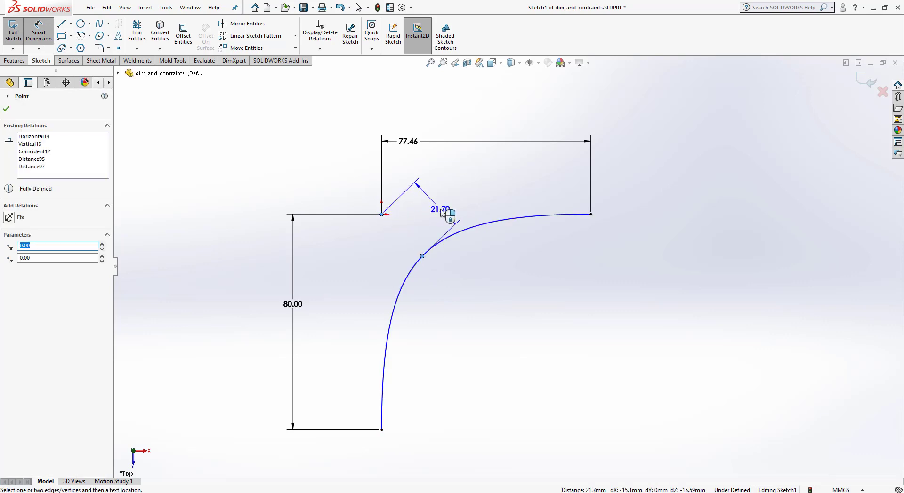
click(433, 211)
click(399, 207)
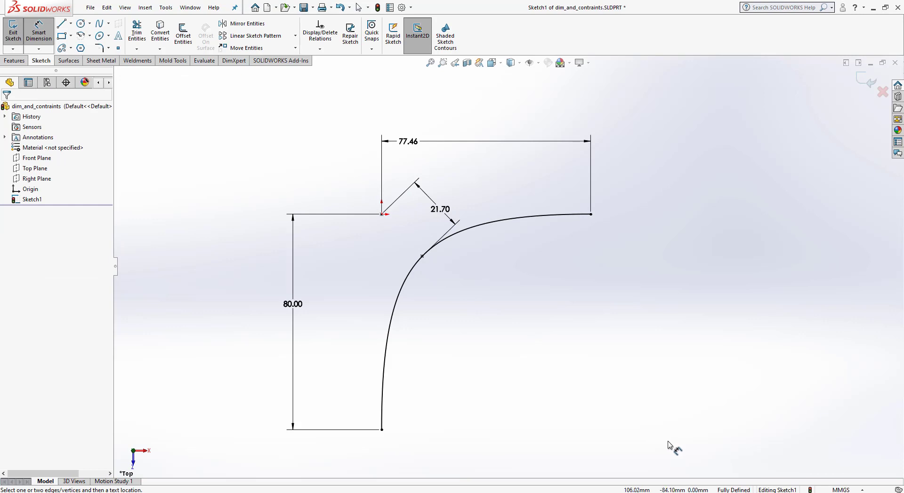
key(Escape)
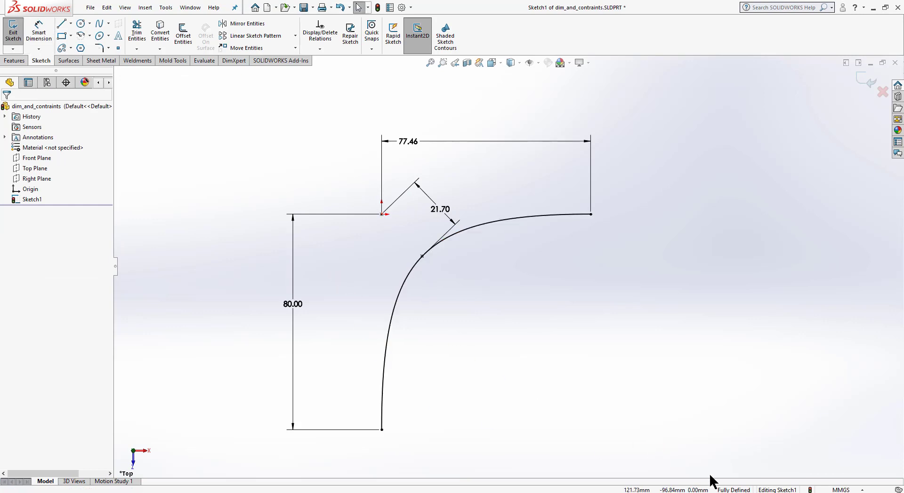
Step: Delete the conic together with all its dimensions from the sketch
drag(702, 463, 210, 83)
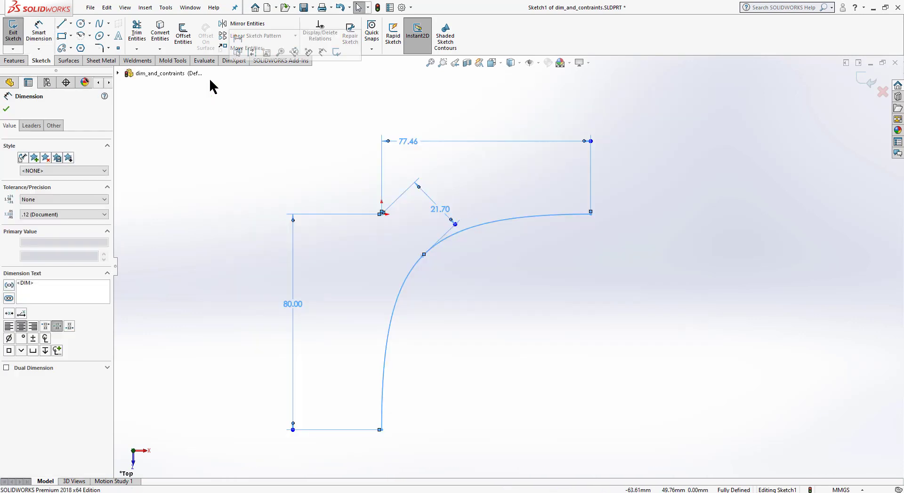
key(Delete)
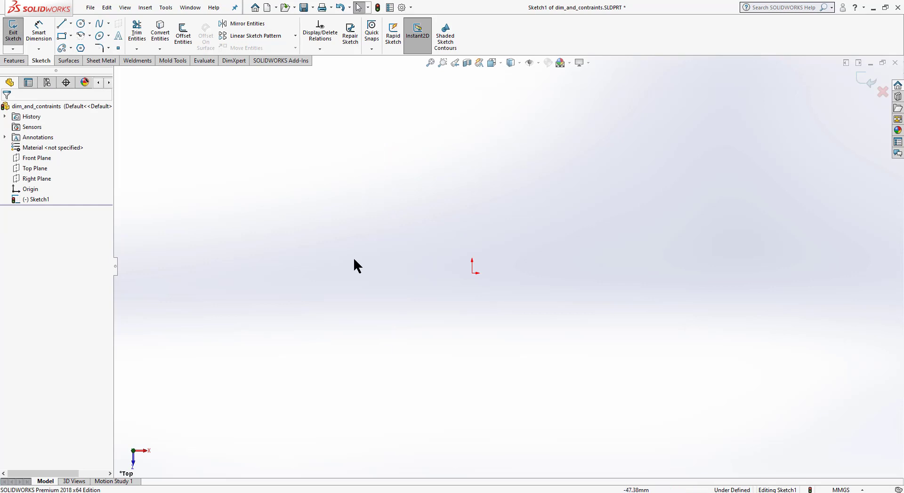
Step: Sketch a horizontal straight slot with its centerline through the origin, about 132 mm between arc centers and about 37 mm wide
mouse_move(413, 256)
ctrl+middle_down()
mouse_move(269, 297)
mouse_move(267, 279)
mouse_move(351, 245)
ctrl+middle_up()
click(71, 49)
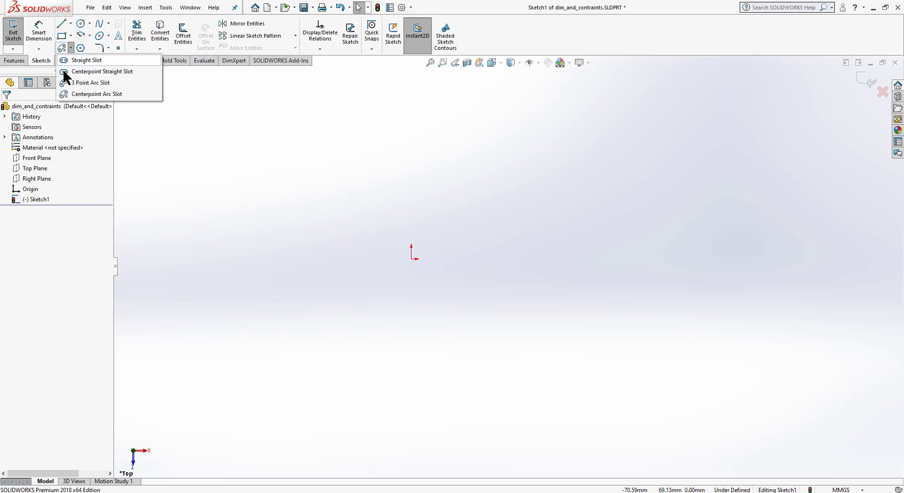
click(92, 61)
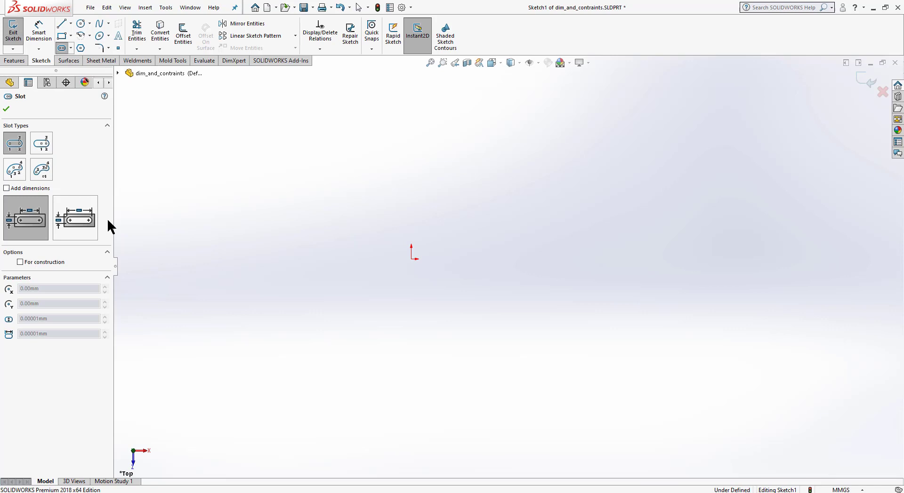
click(243, 258)
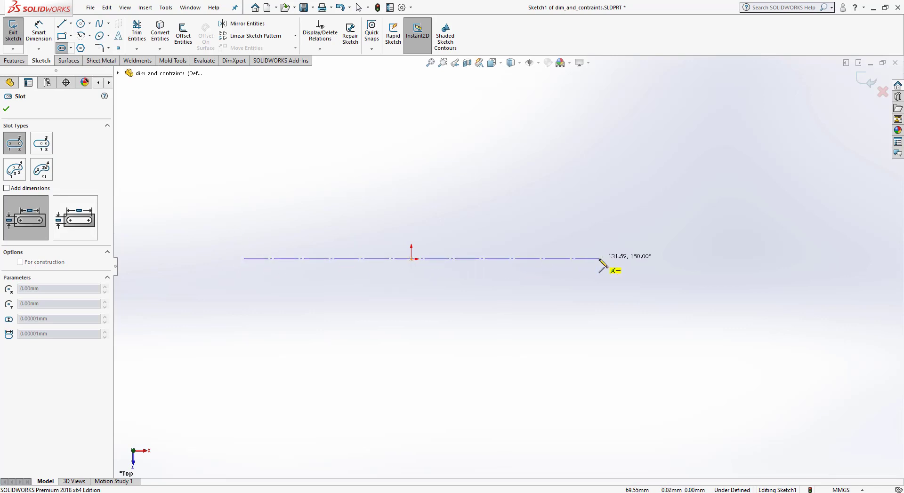
click(605, 265)
click(618, 309)
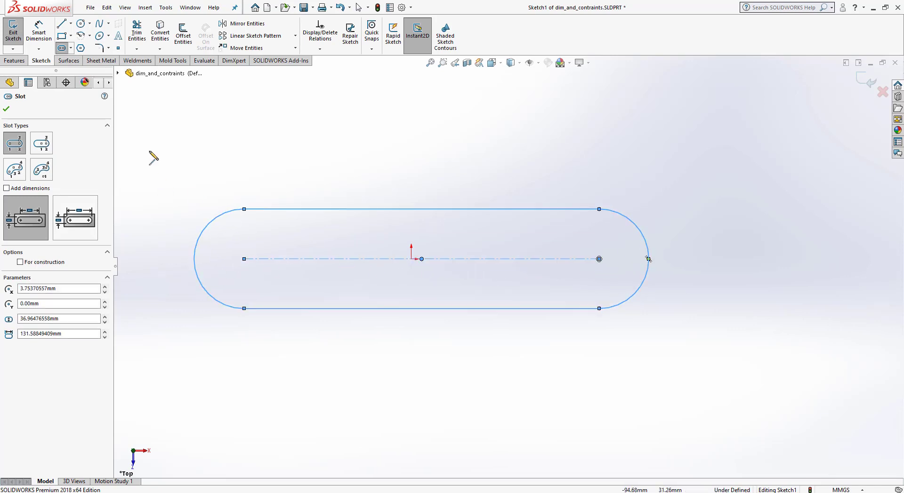
Step: Finish the slot and dimension the horizontal distance between its two arc centers above the slot, accepting the drawn value
click(6, 109)
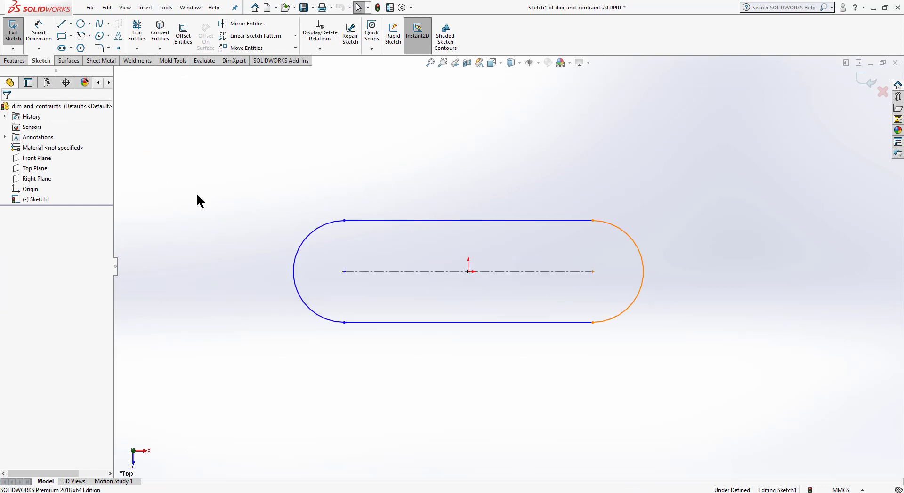
click(47, 36)
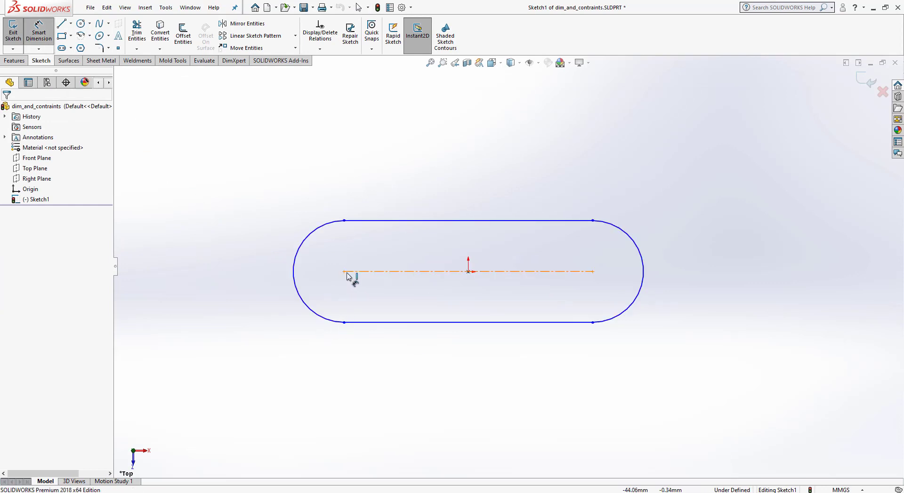
click(344, 271)
click(592, 272)
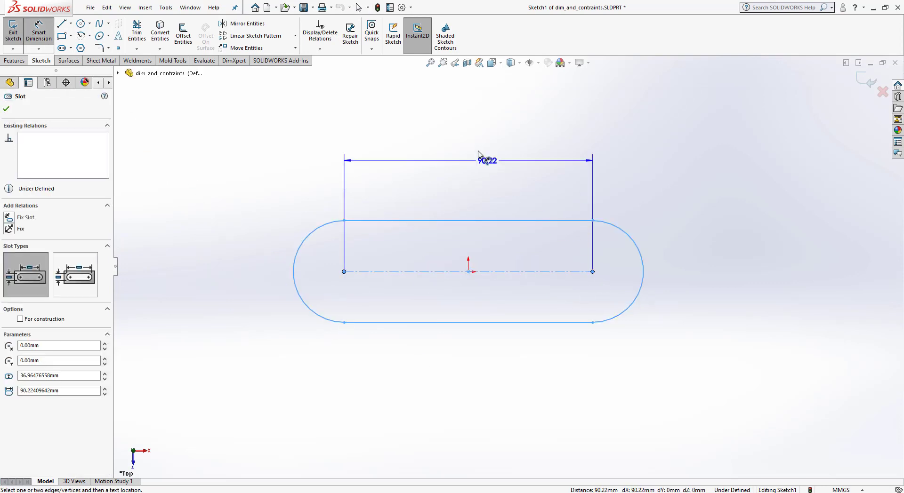
click(476, 141)
click(426, 133)
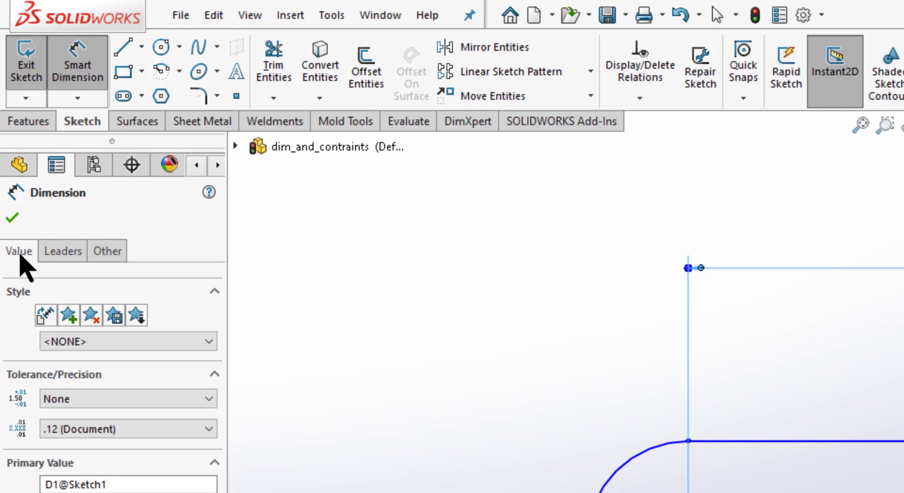
Step: Review the leader and other properties of the slot's center-to-center dimension, then return to its value properties
click(56, 259)
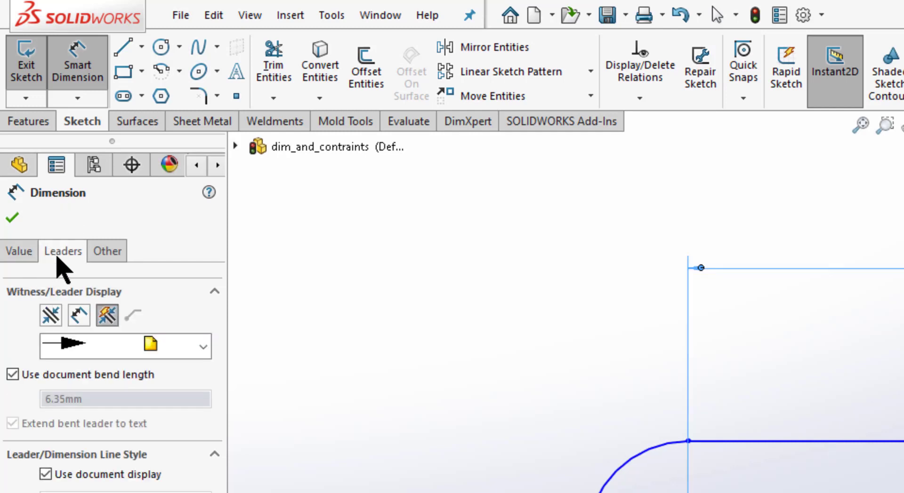
click(115, 254)
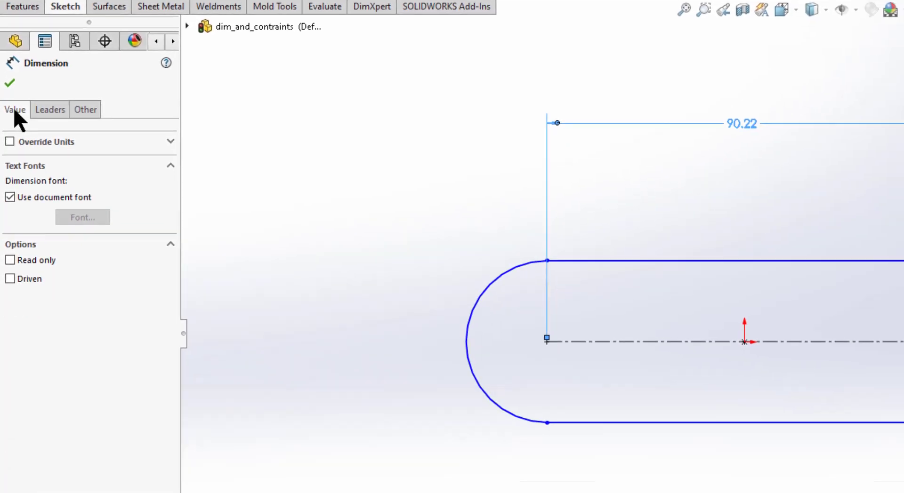
click(18, 238)
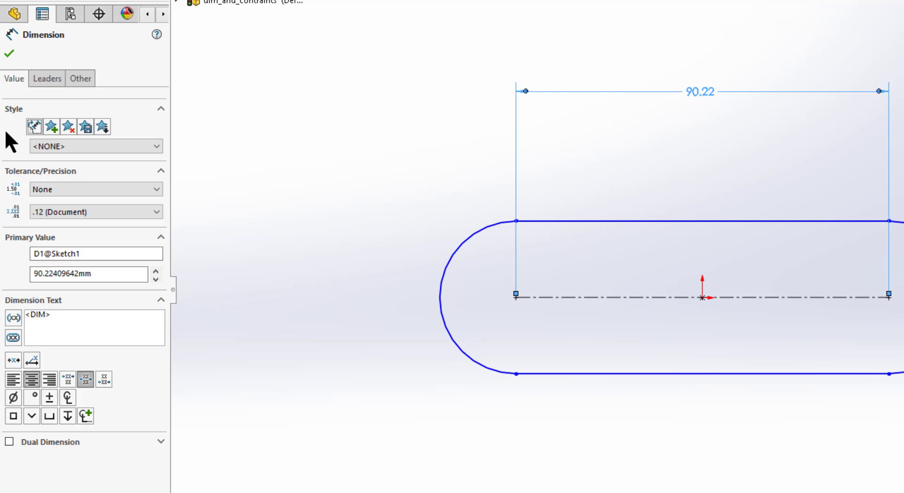
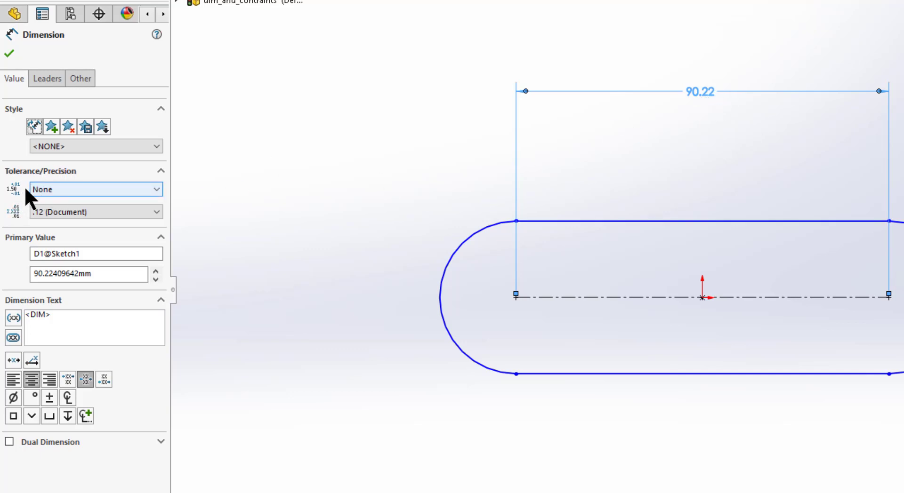
Step: Try the Basic and Bilateral tolerance types on the slot's center-to-center dimension, checking the plus and minus variation entries
click(63, 192)
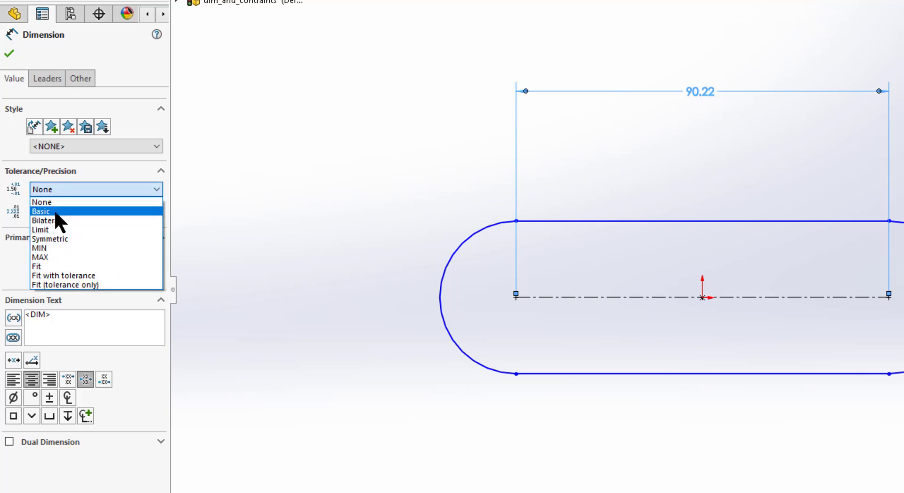
click(55, 211)
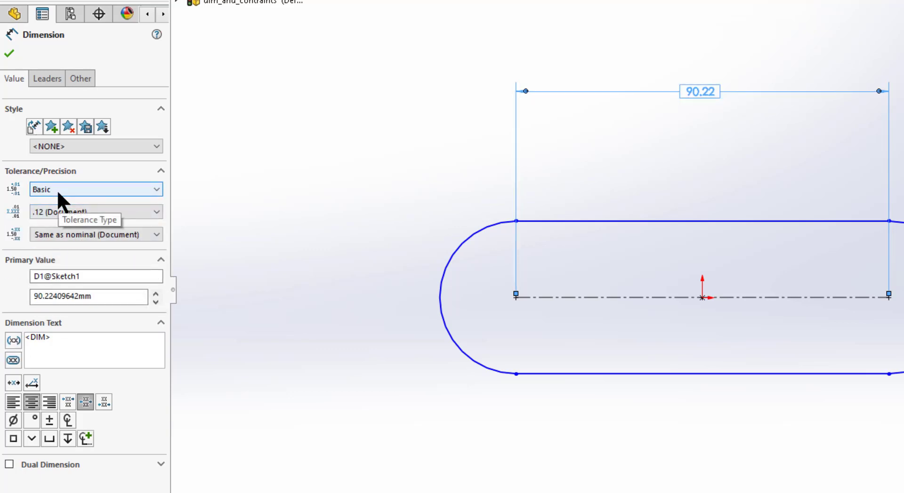
click(58, 190)
click(52, 217)
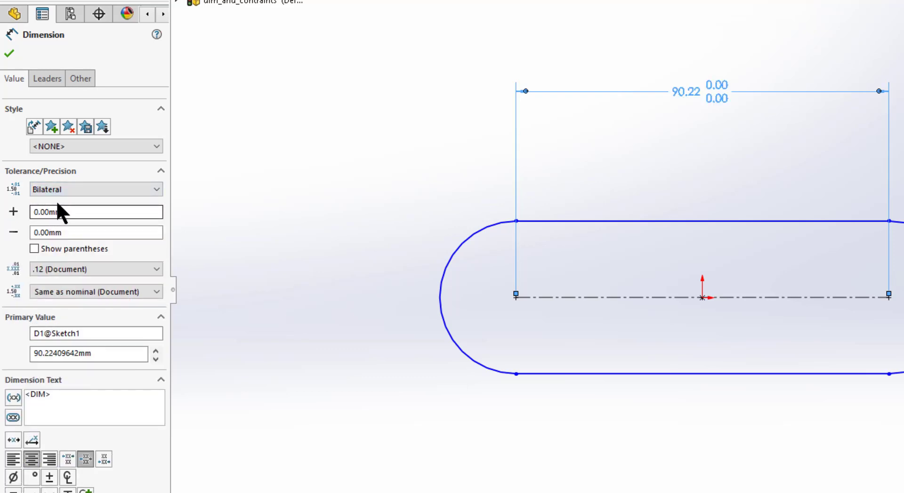
drag(63, 211, 21, 210)
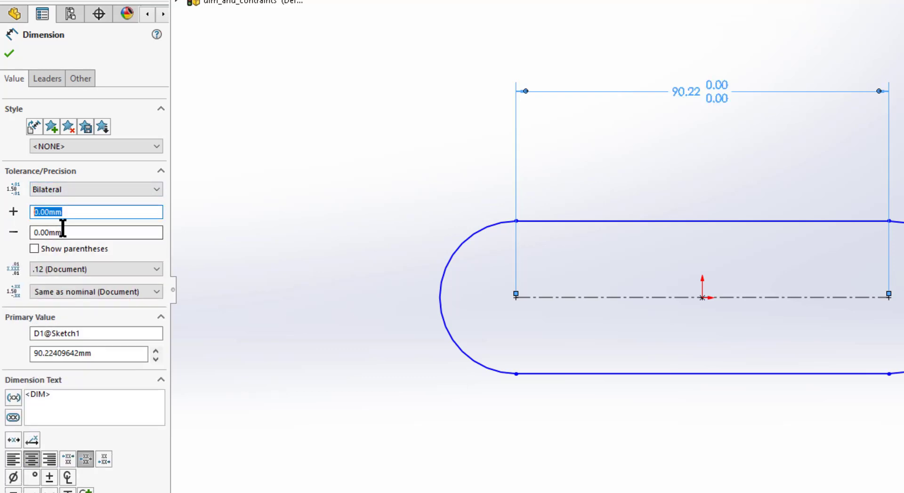
drag(63, 232, 31, 233)
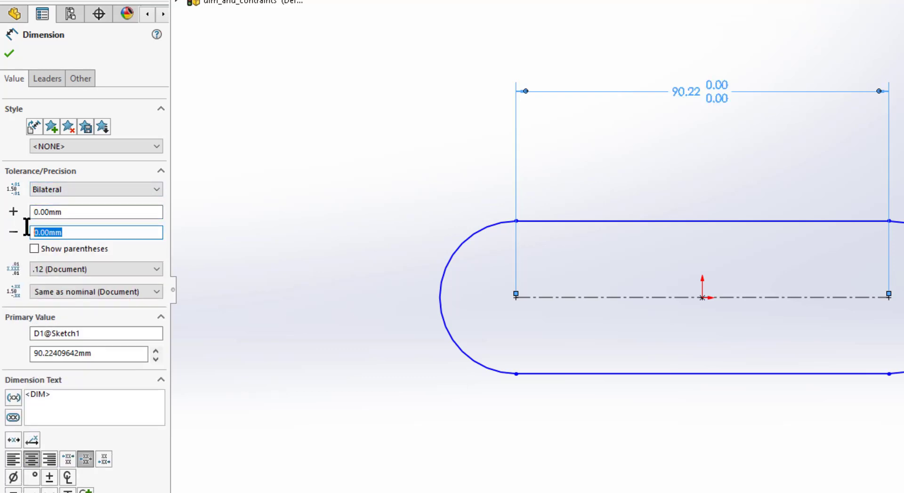
Step: Try the Limit, Symmetric, MIN, MAX and Fit tolerance types in turn on the slot's center-to-center dimension
click(68, 188)
click(54, 230)
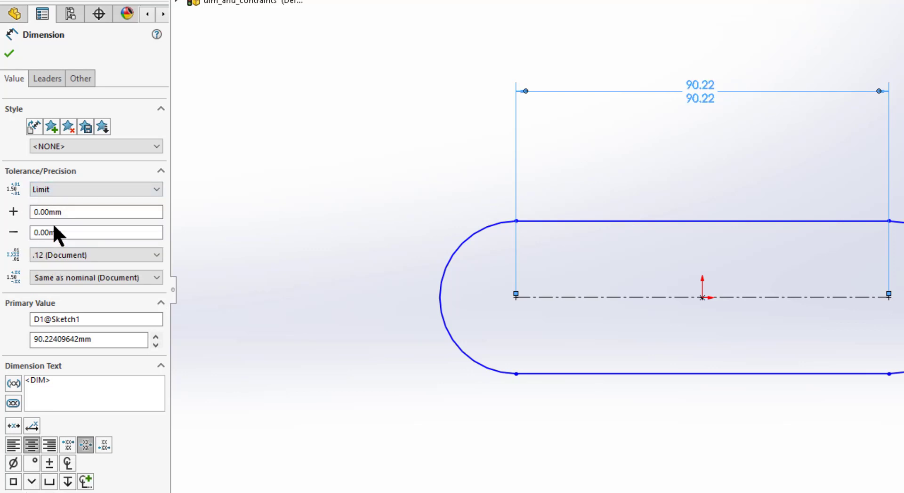
click(60, 189)
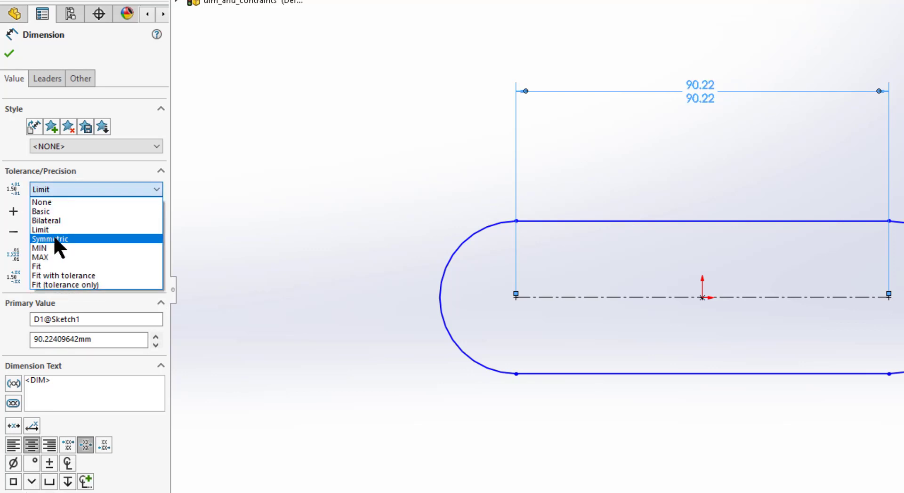
click(53, 238)
click(61, 190)
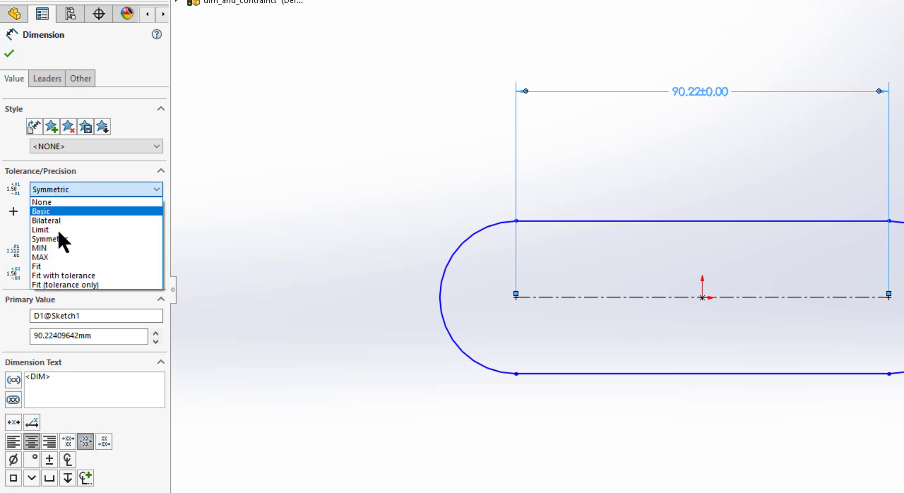
click(57, 245)
click(60, 193)
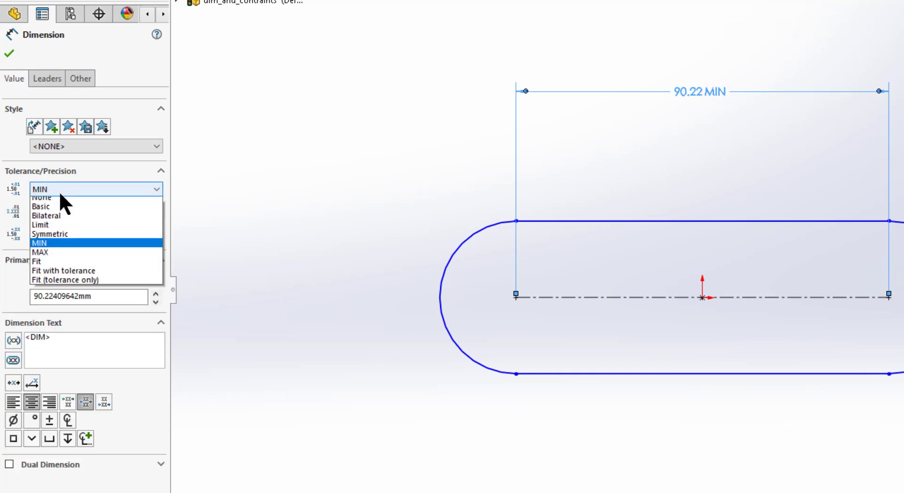
click(53, 257)
click(57, 189)
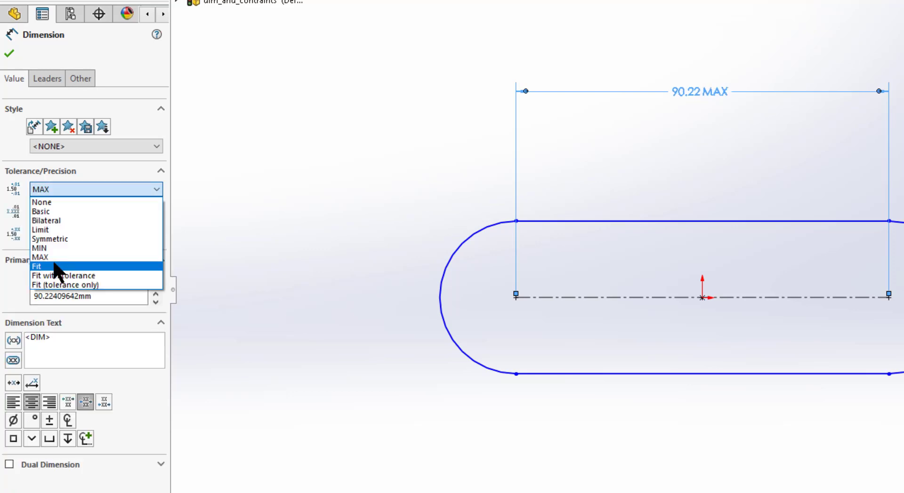
click(52, 266)
Step: Apply a Fit with tolerance type to the slot's center-to-center dimension, with hole fit B10 and shaft fit a13
click(55, 189)
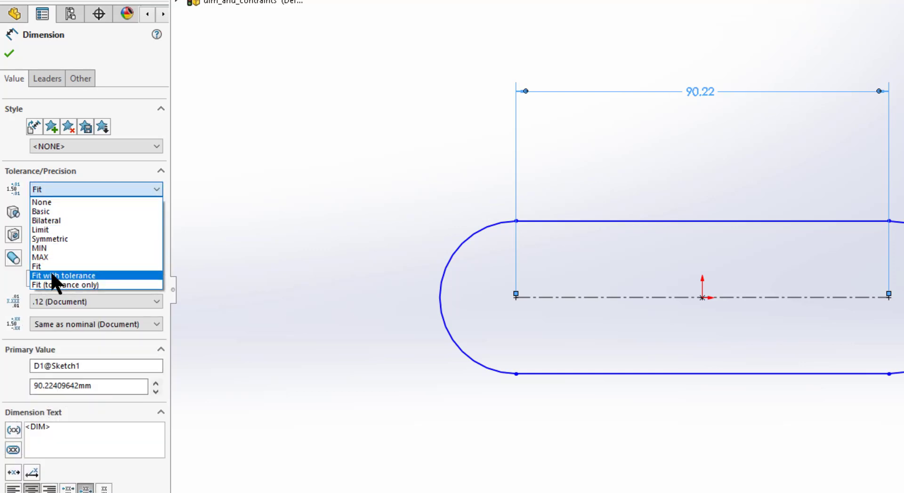
click(63, 276)
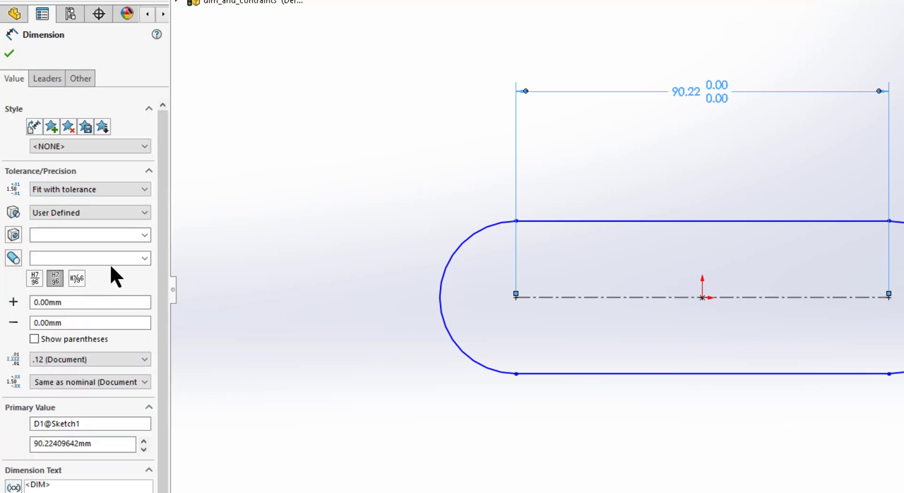
click(52, 236)
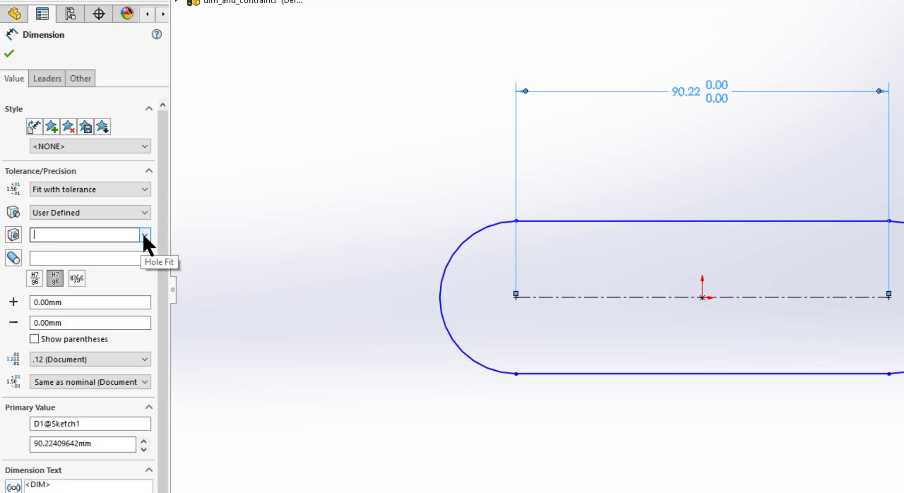
click(144, 235)
click(368, 219)
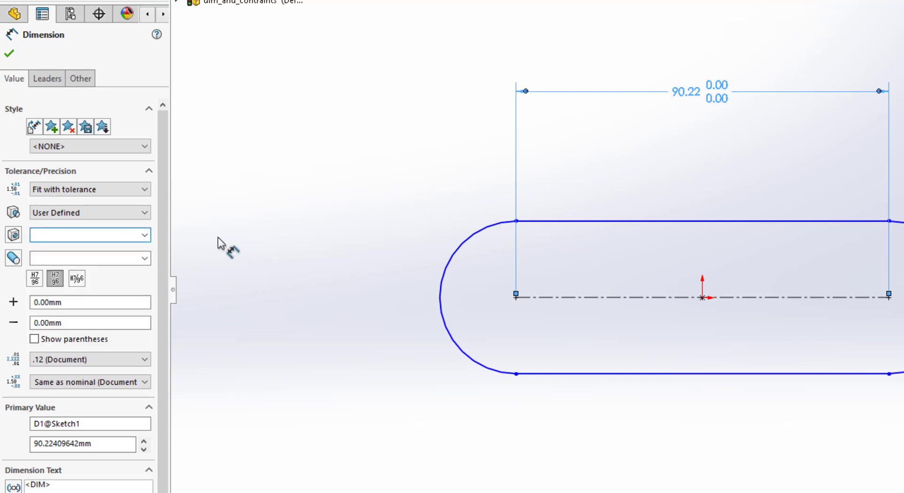
click(145, 235)
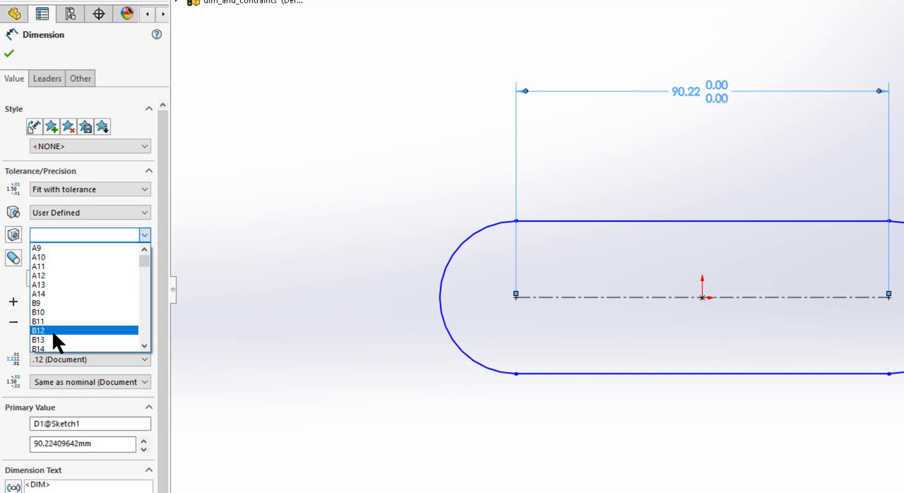
mouse_move(144, 264)
mouse_down()
mouse_move(145, 307)
mouse_move(145, 251)
mouse_up()
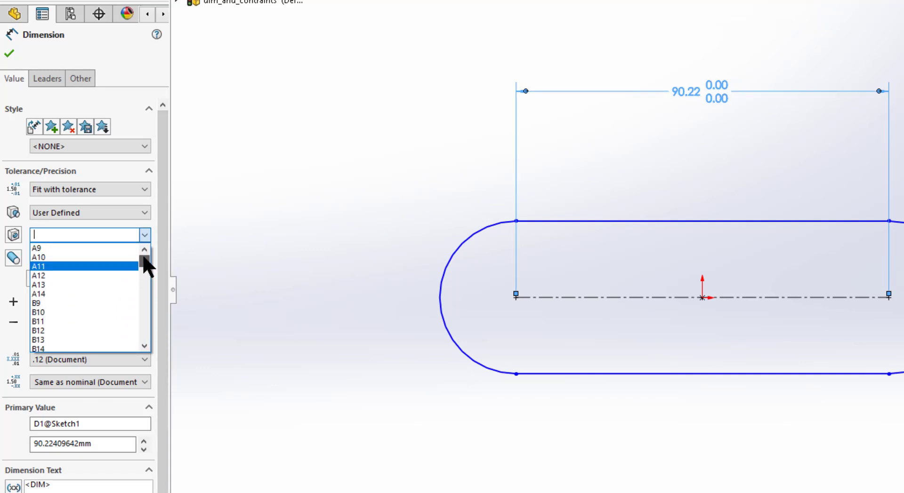
click(59, 312)
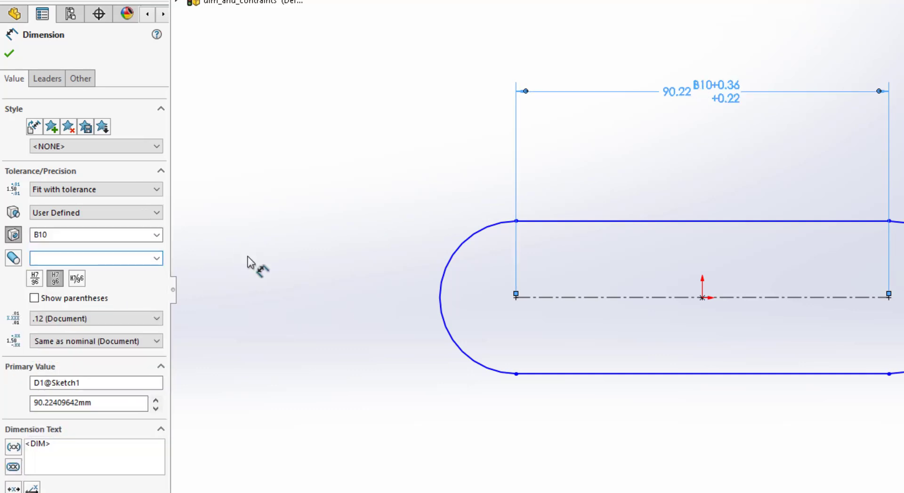
click(156, 258)
click(53, 308)
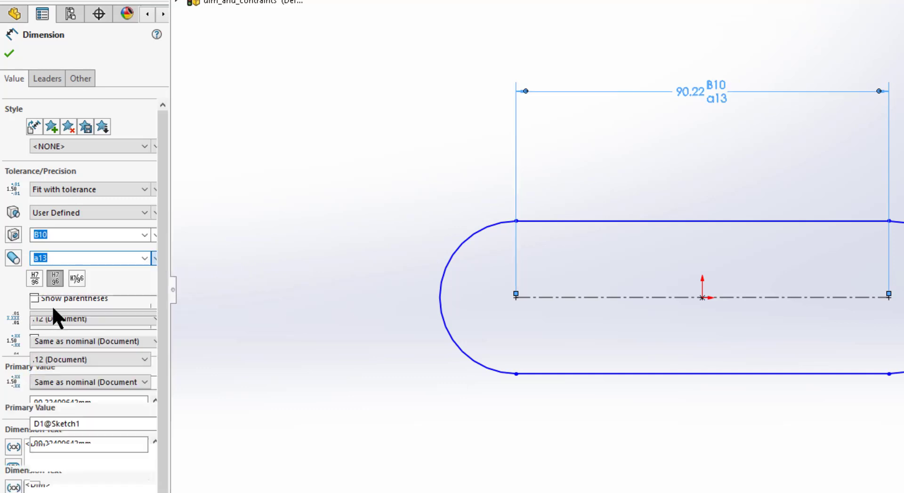
Step: Compare the linear and stacked fit displays for B10/a13 and set the dimension to the stacked display with a separating line
click(34, 278)
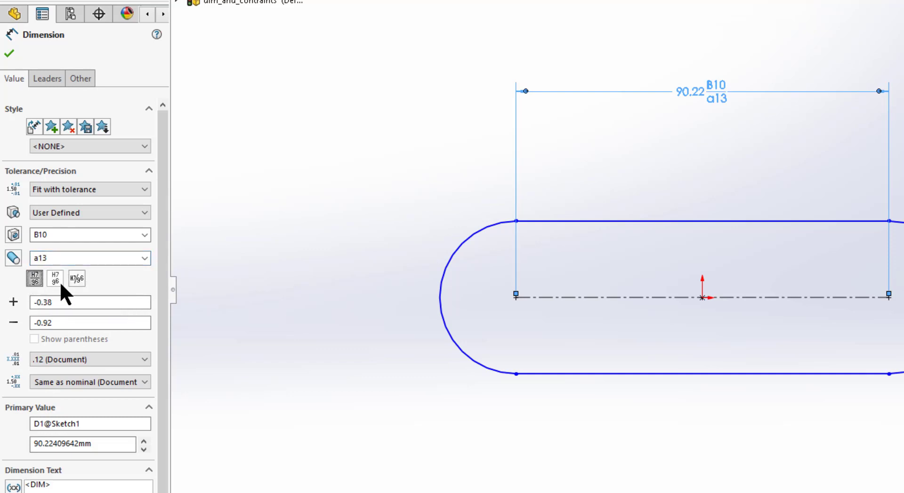
click(54, 279)
click(74, 280)
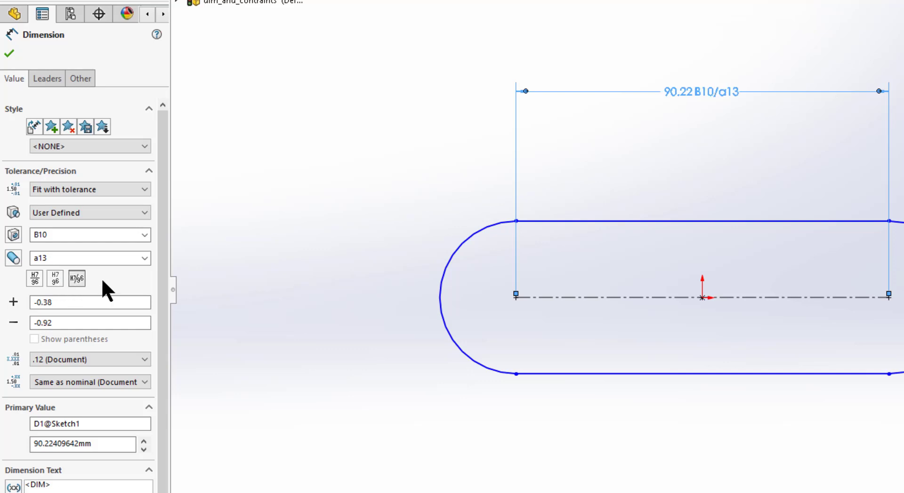
click(34, 279)
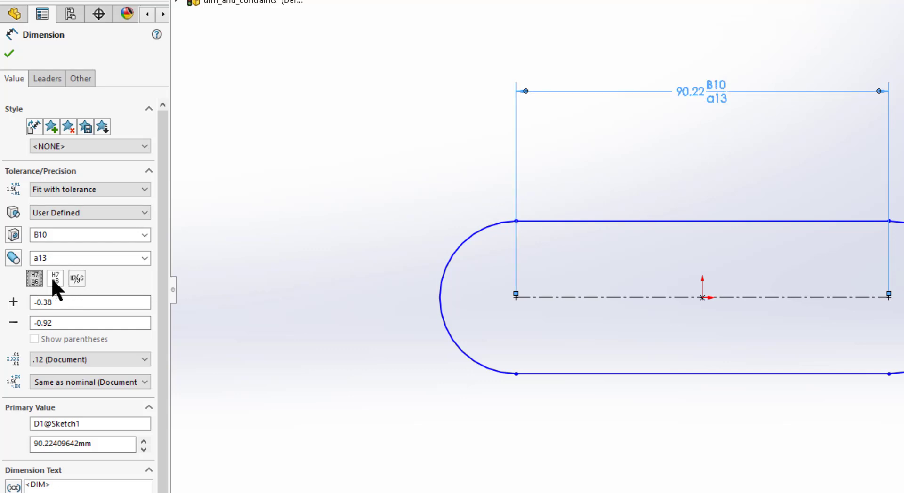
click(54, 279)
click(81, 278)
click(52, 278)
click(34, 278)
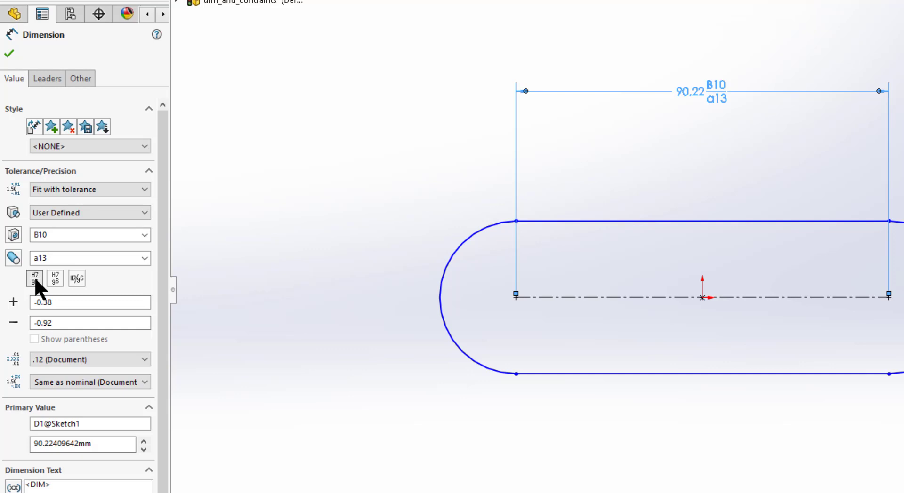
click(44, 302)
click(744, 272)
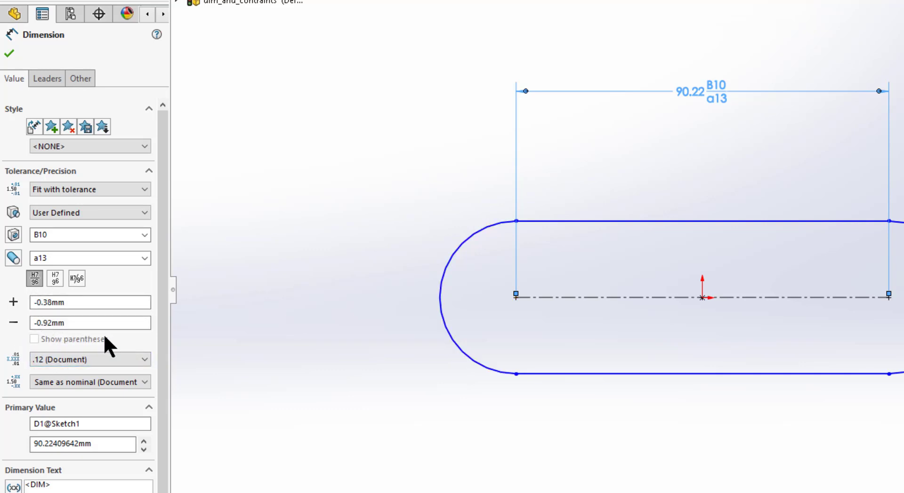
Step: Examine the unit precision and tolerance precision options of the slot dimension, keeping the document settings
click(76, 360)
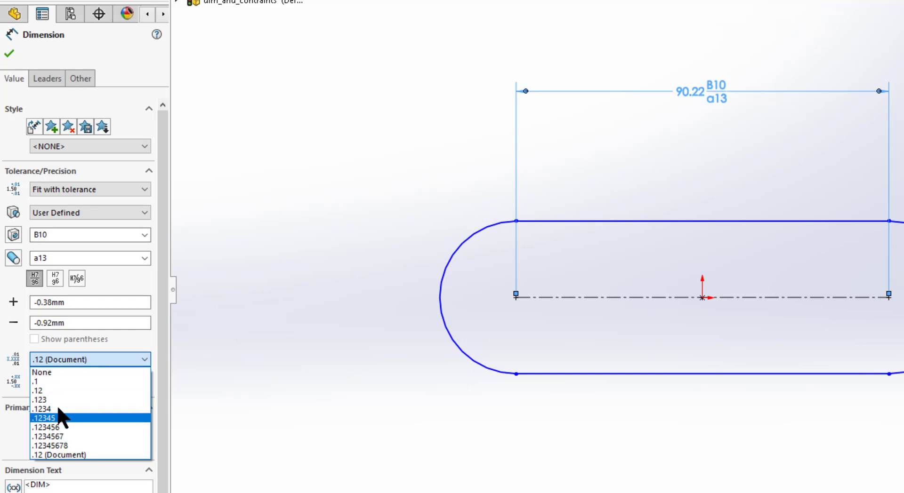
click(61, 340)
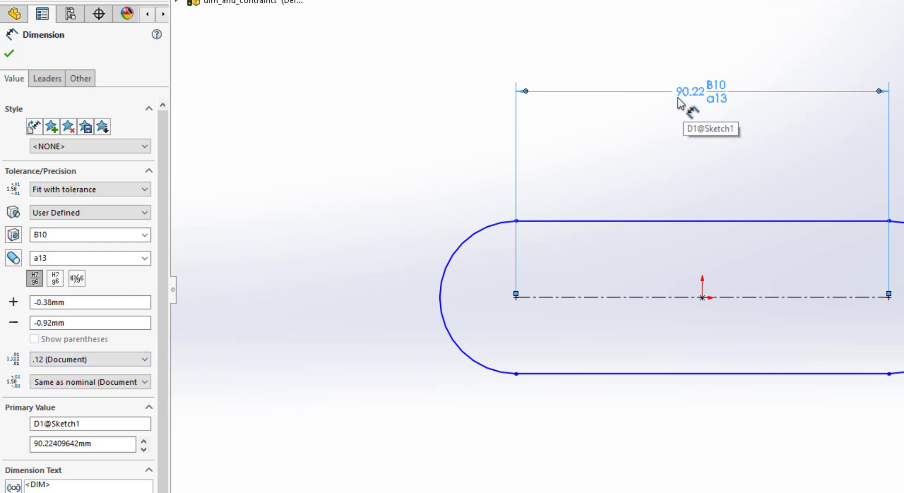
click(40, 382)
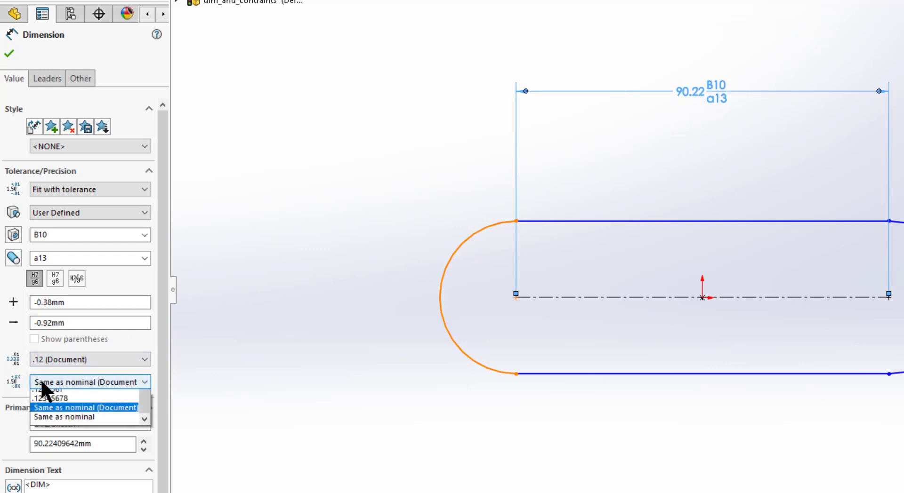
click(61, 384)
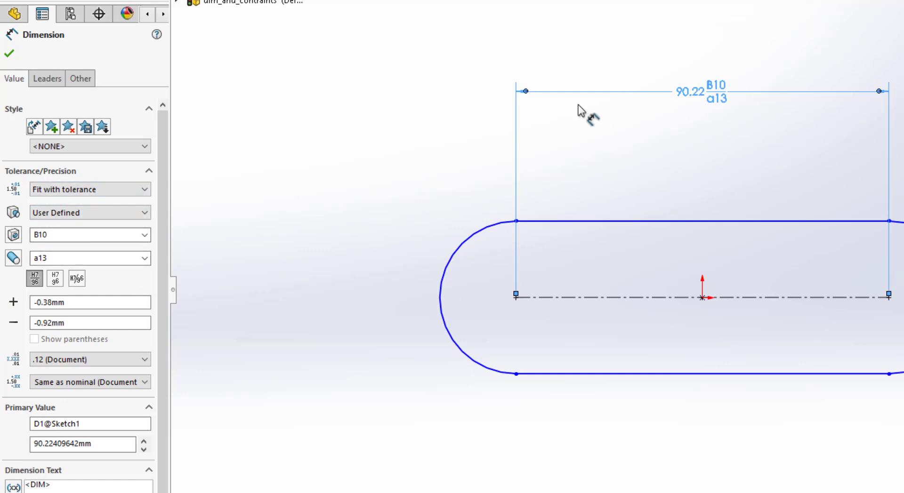
Step: Remove the tolerance from the slot's center-to-center dimension and rename the dimension Length
click(97, 188)
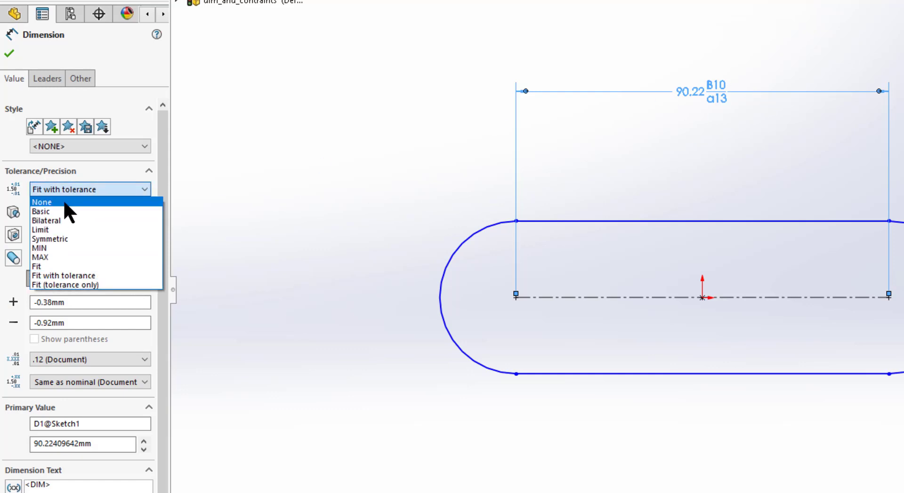
click(64, 202)
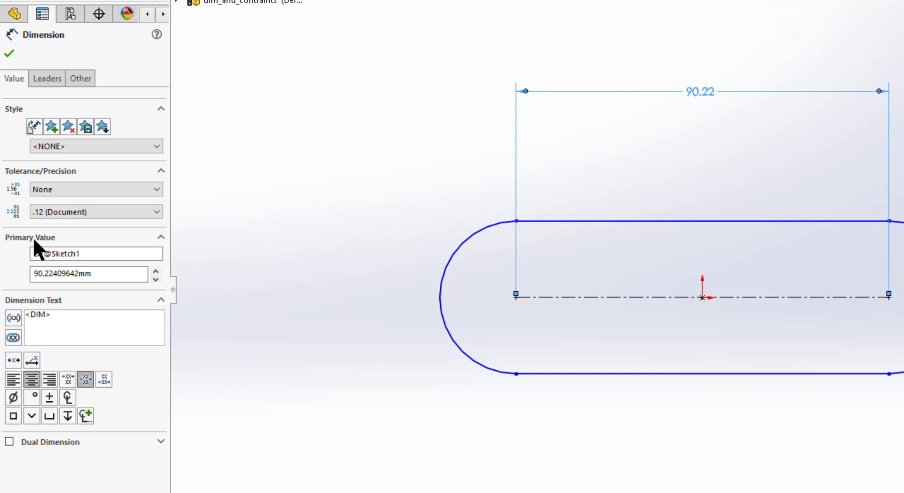
click(34, 254)
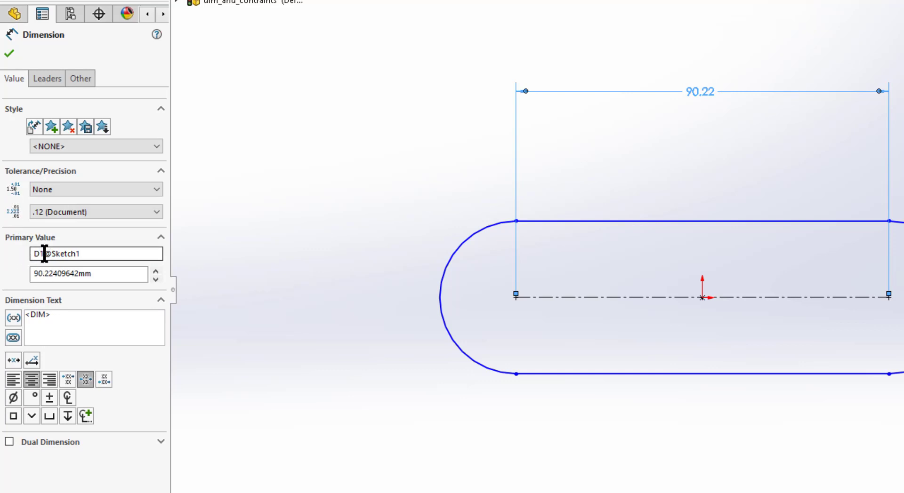
double_click(35, 254)
click(6, 252)
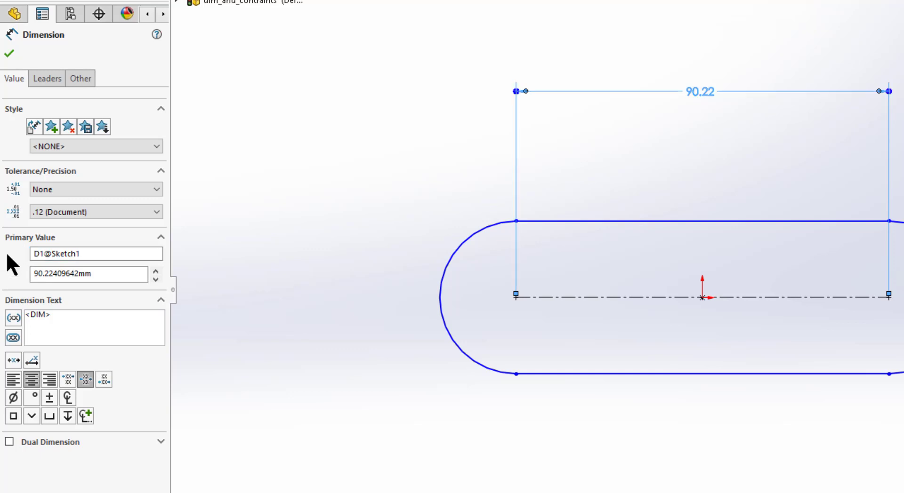
double_click(42, 254)
text(Length)
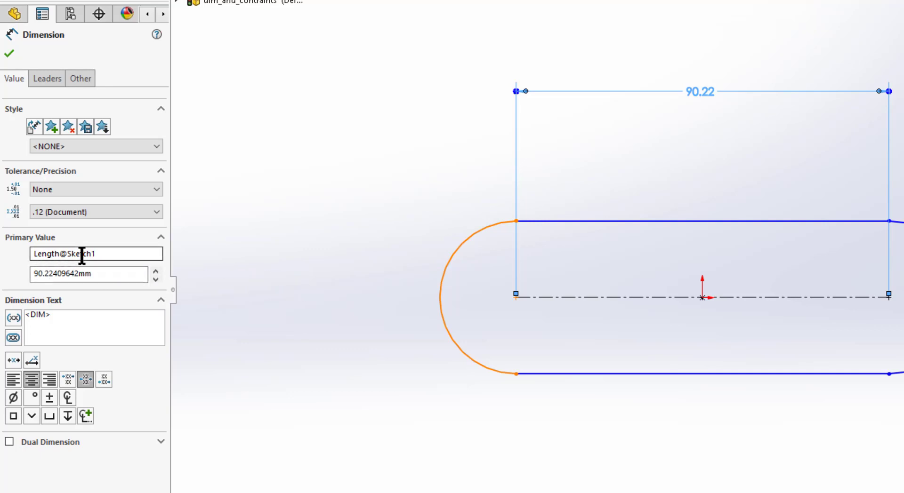
click(53, 255)
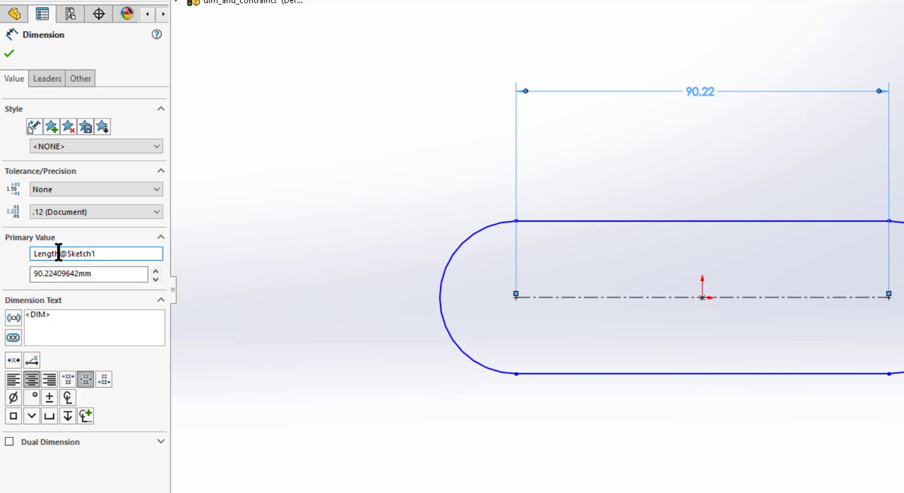
drag(59, 254, 30, 254)
drag(99, 254, 67, 255)
Step: Set the slot's Length dimension to 100 mm
click(99, 274)
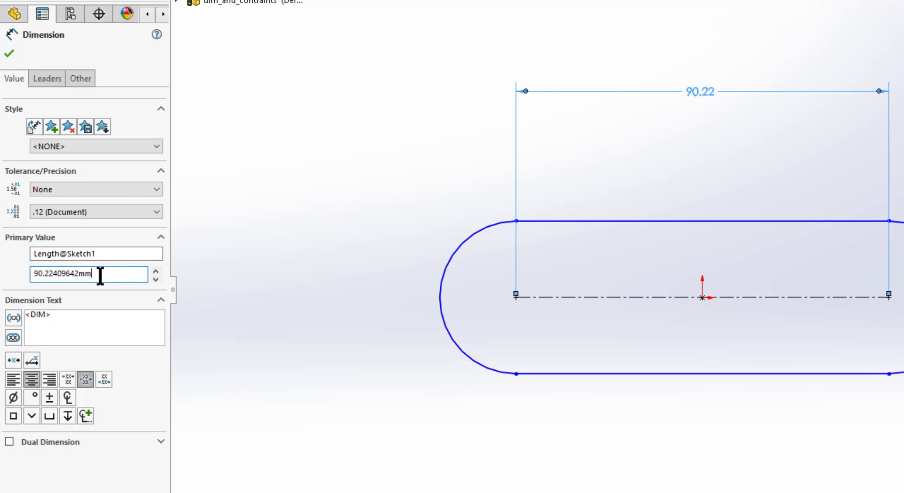
drag(99, 274, 21, 274)
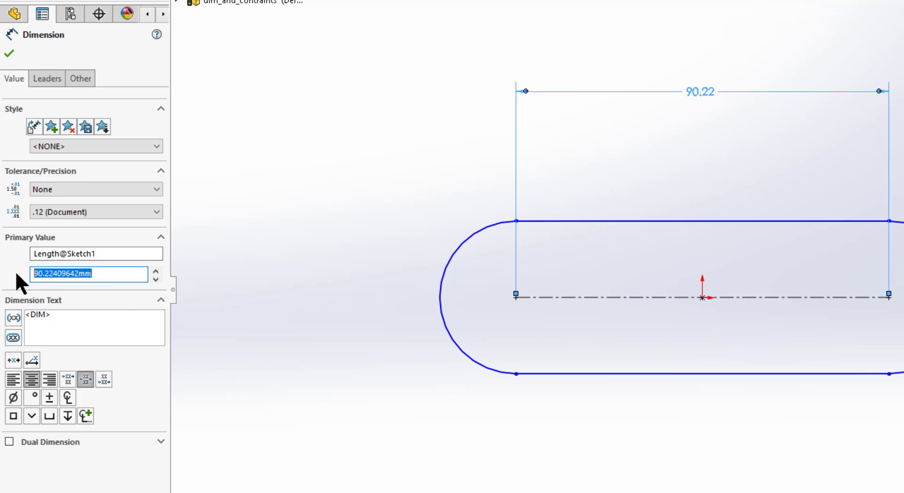
text(100)
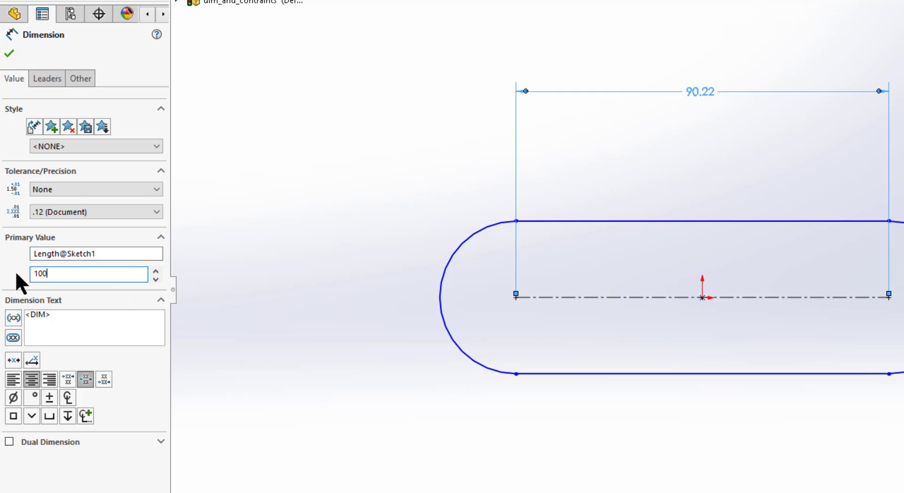
key(Return)
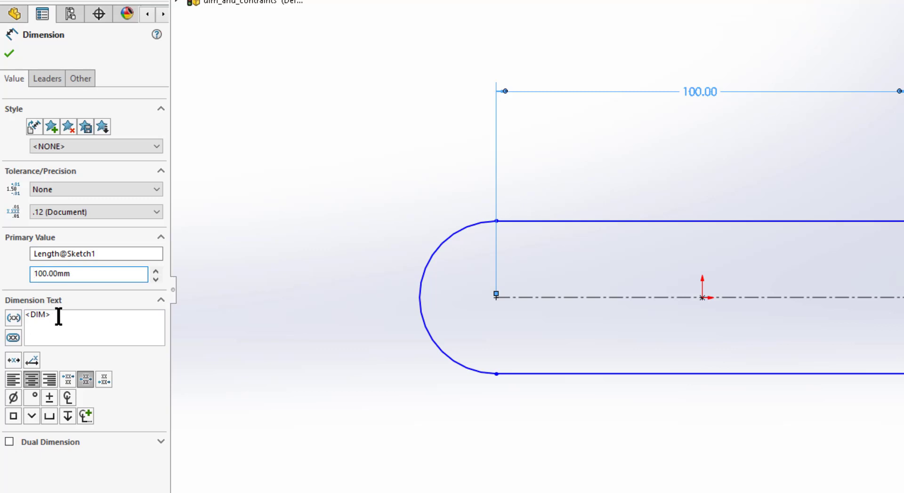
Step: Try the parentheses and inspection frame displays on the slot's Length dimension, then turn them off
click(13, 316)
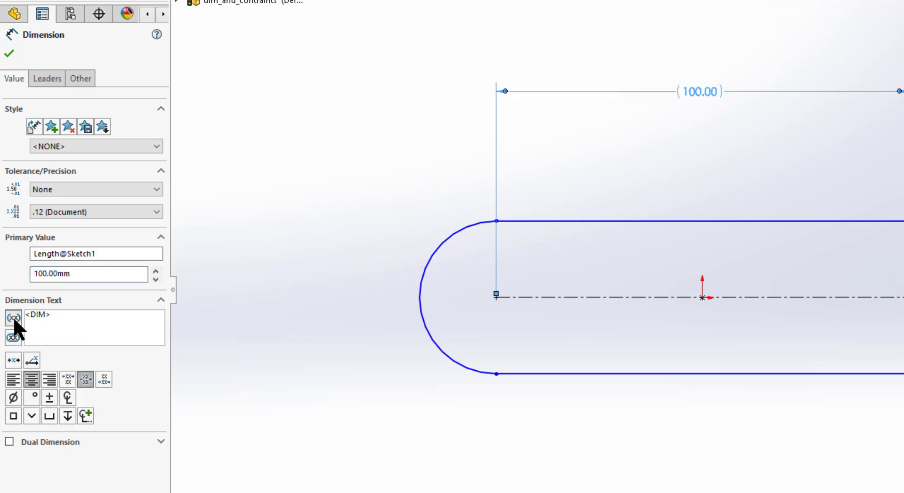
click(13, 337)
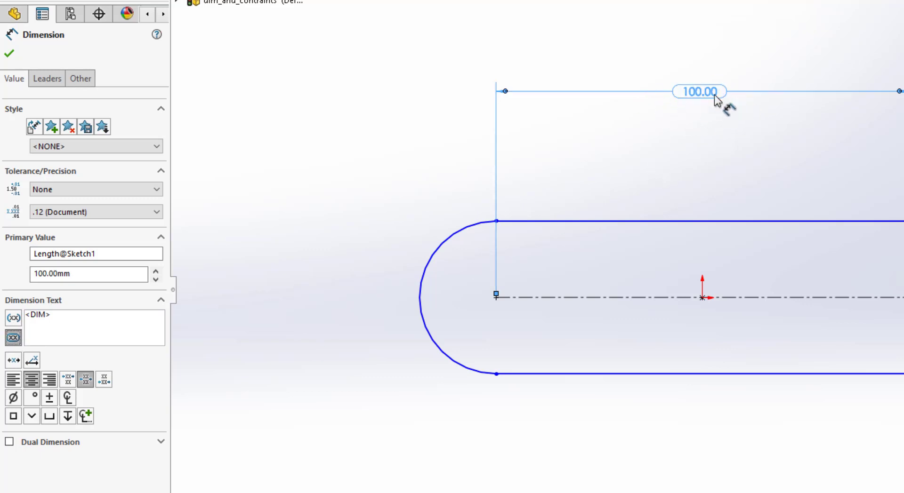
click(13, 337)
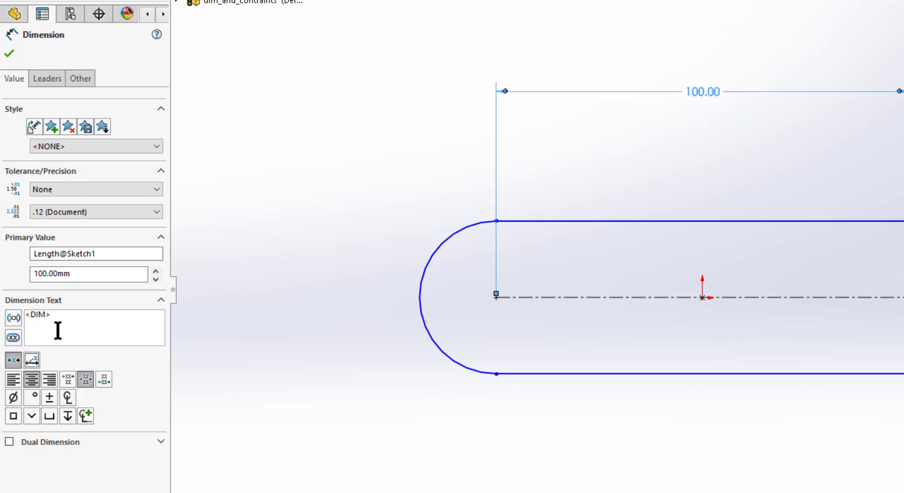
Step: Try centered and offset text on the Length dimension, moving its text up toward one end, then switch both options off
click(11, 360)
click(33, 359)
drag(680, 53, 522, 31)
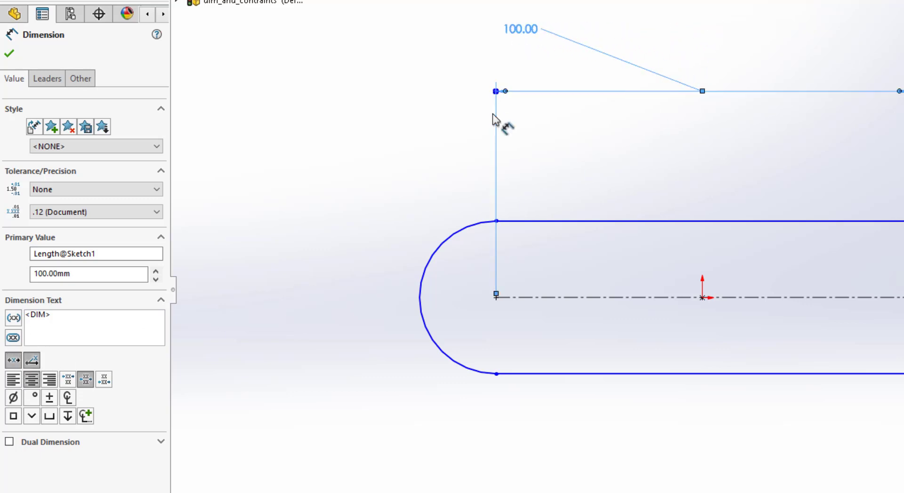
click(32, 360)
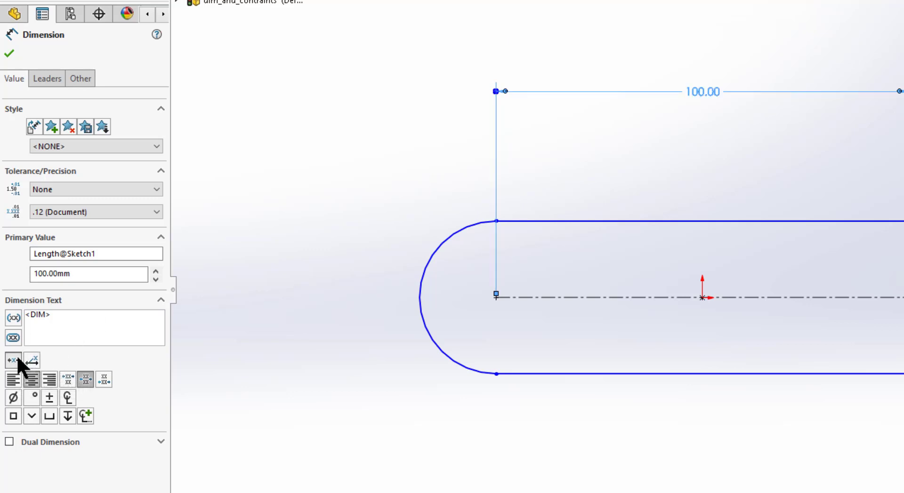
click(16, 355)
Step: Right-justify the text of the slot's Length dimension
click(28, 382)
click(55, 381)
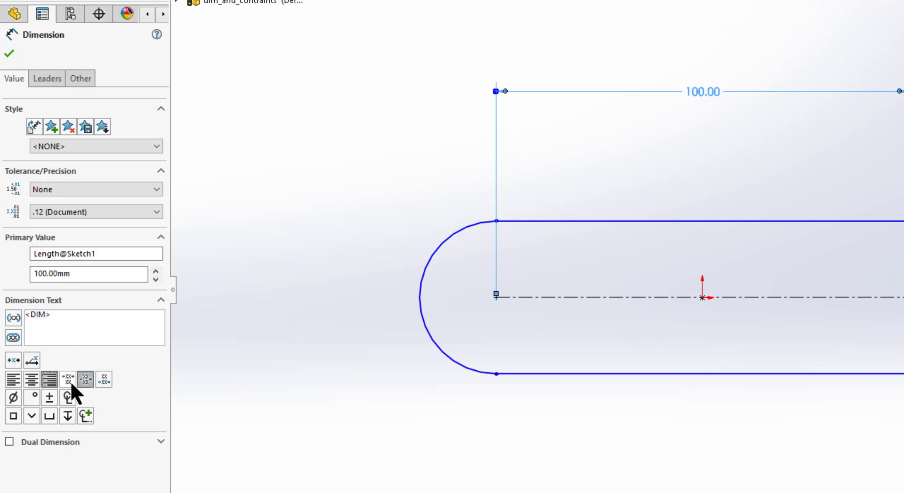
Step: Insert the diameter, degree, plus/minus, square, countersink and depth symbols before the value in the Length dimension's text
click(13, 397)
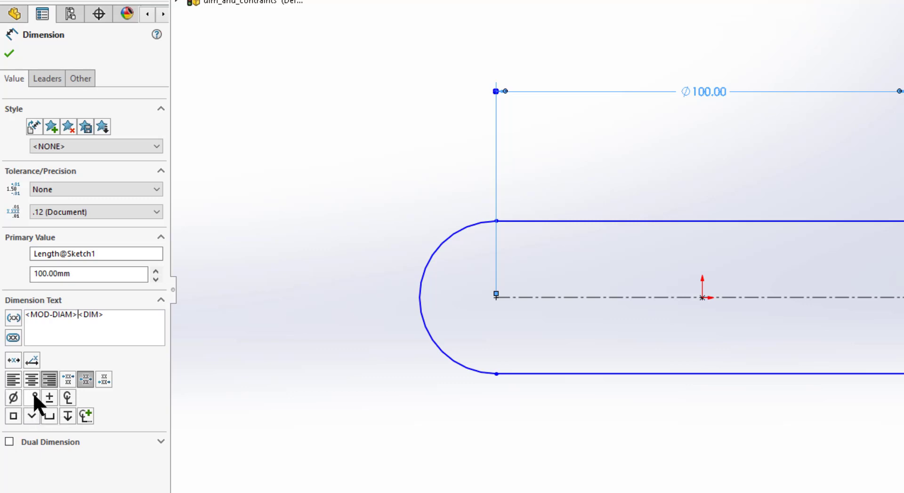
click(34, 397)
click(49, 396)
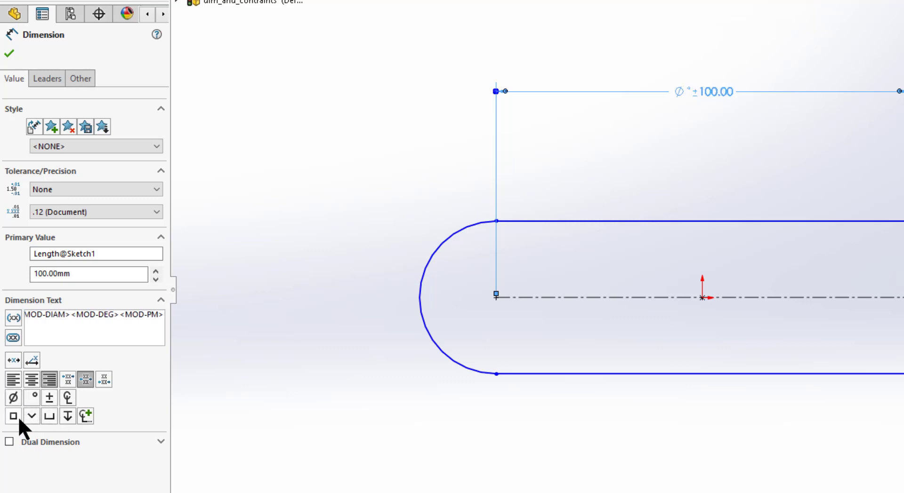
click(14, 415)
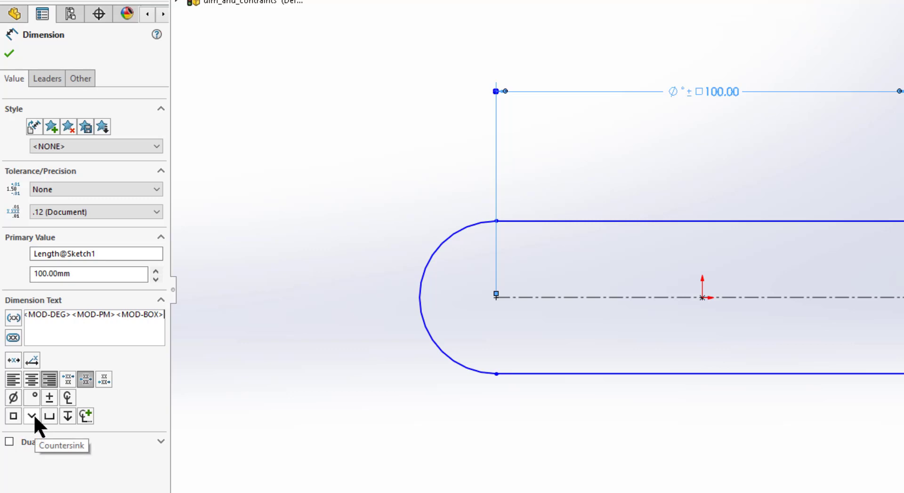
click(33, 414)
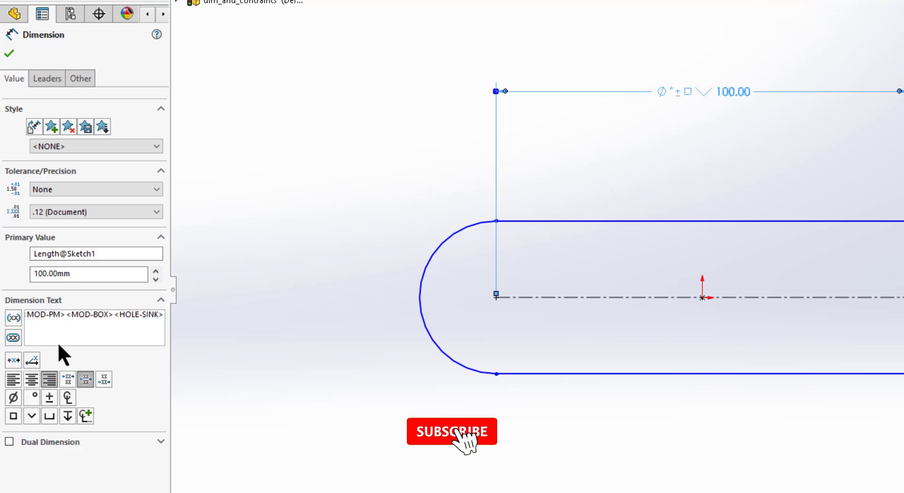
click(67, 415)
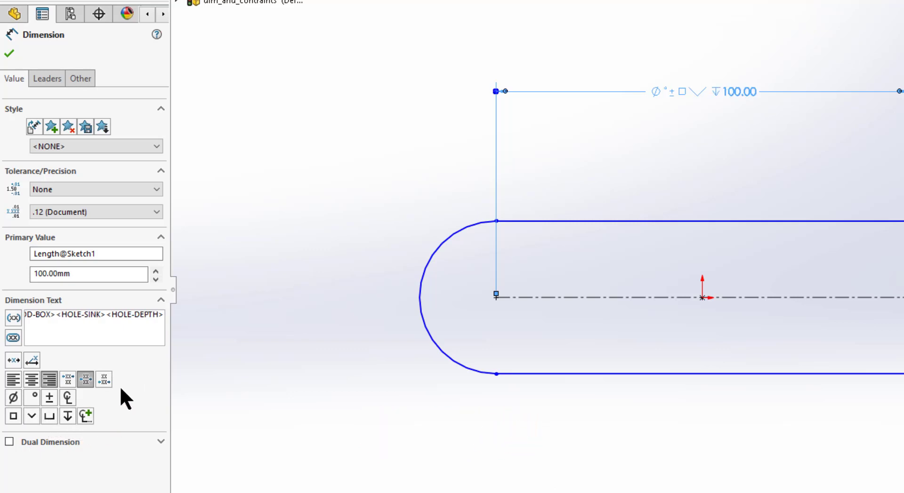
Step: Try removing the letter T from the <HOLE-DEPTH> code in the dimension text, then restore it
click(133, 335)
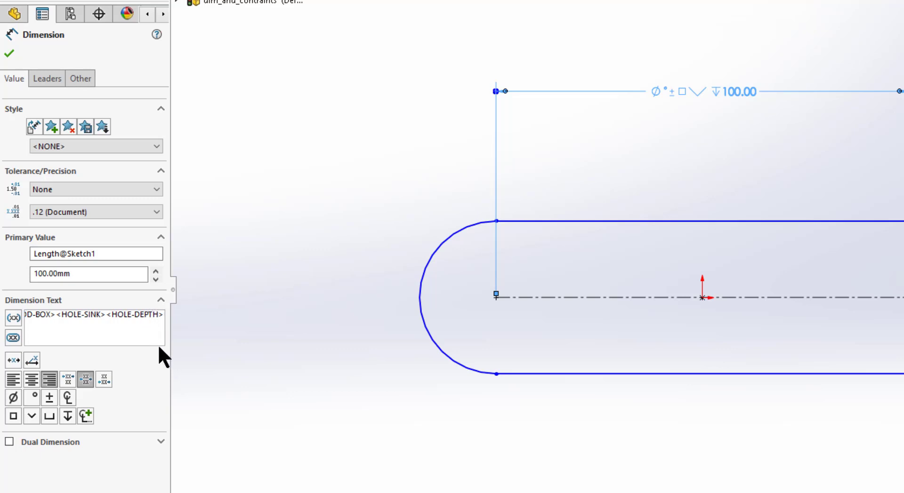
key(BackSpace)
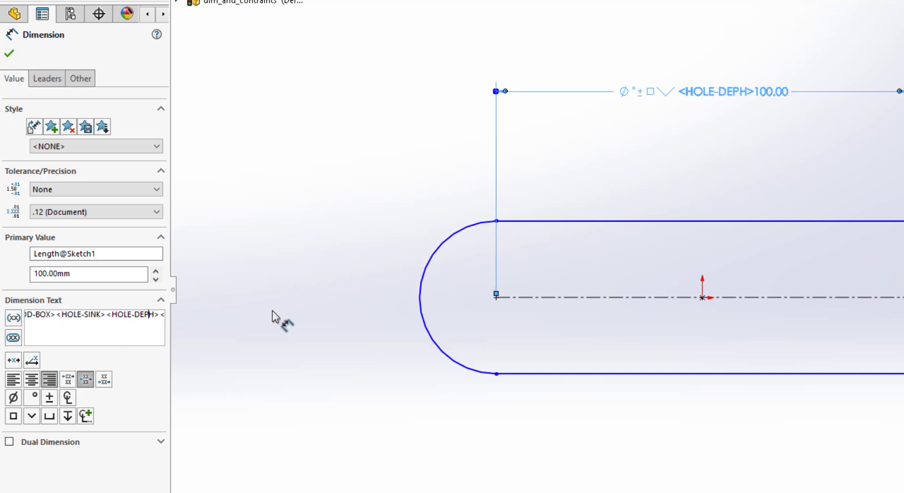
text(T)
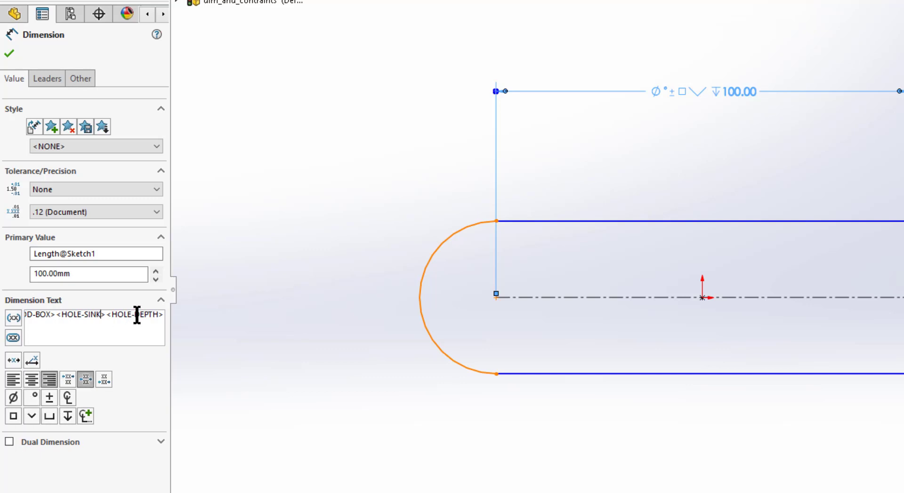
Step: Delete all the added symbol codes from the Length dimension's text, leaving only <DIM>
drag(135, 315, 67, 314)
click(149, 332)
drag(163, 316, 54, 316)
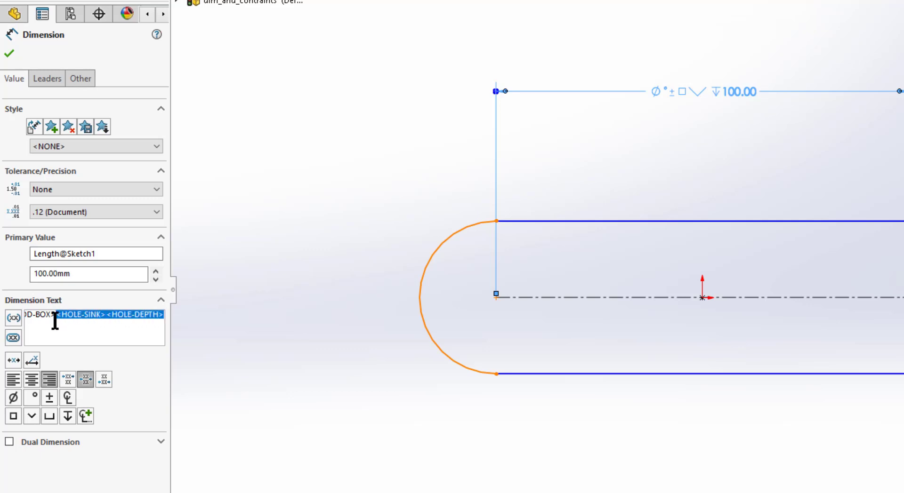
key(Delete)
drag(139, 316, 245, 315)
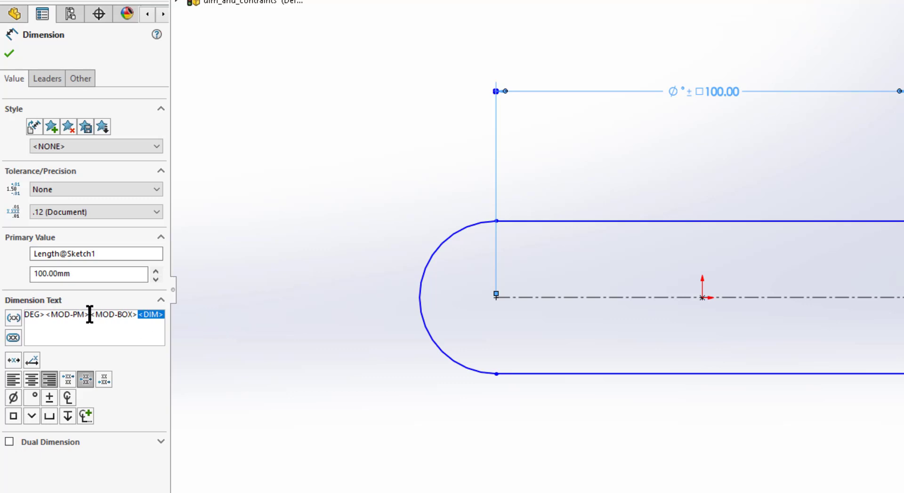
drag(89, 314, 136, 314)
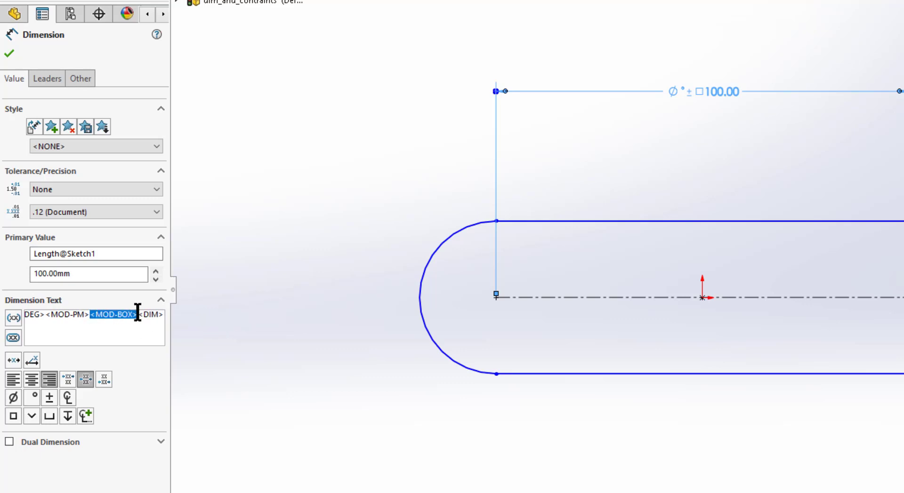
key(Delete)
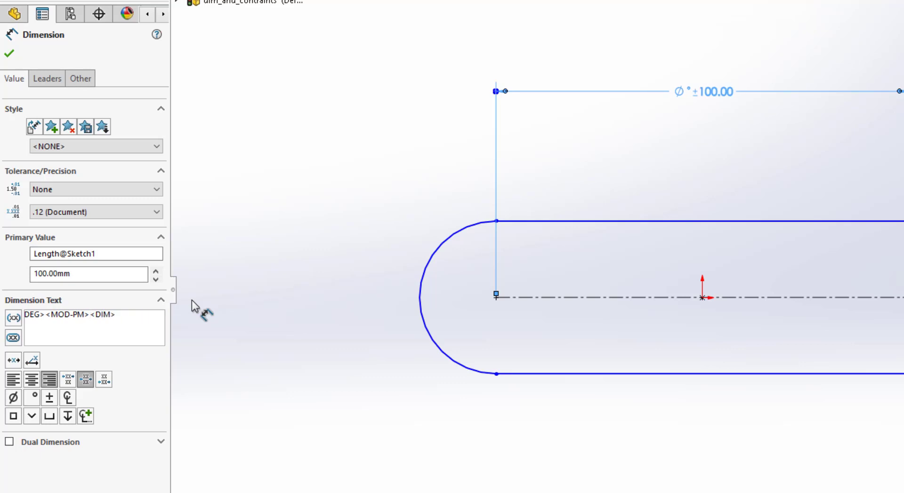
click(90, 314)
drag(89, 316, 2, 317)
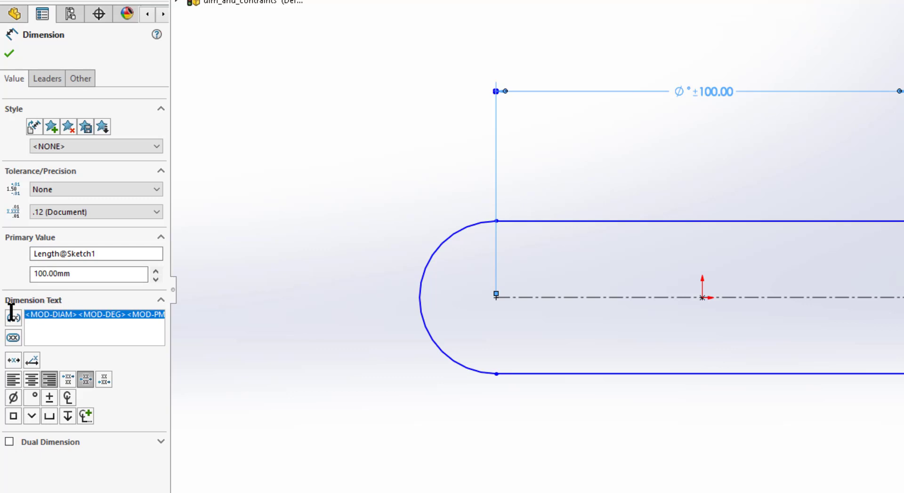
key(BackSpace)
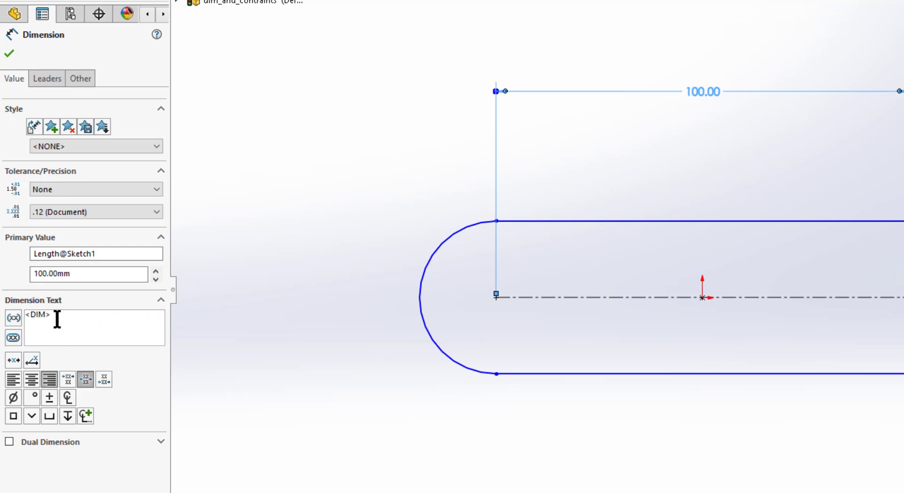
drag(57, 317, 5, 317)
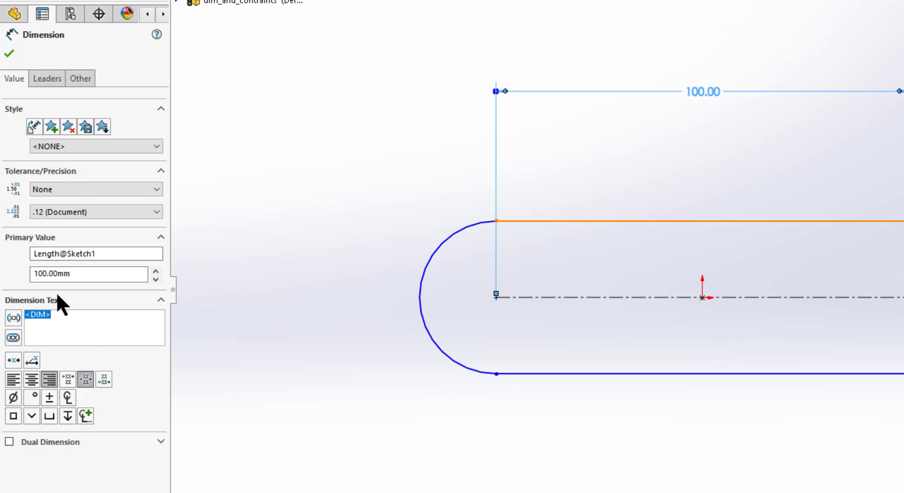
Step: Enable dual dimension for the slot's Length dimension and open the document units settings
click(161, 442)
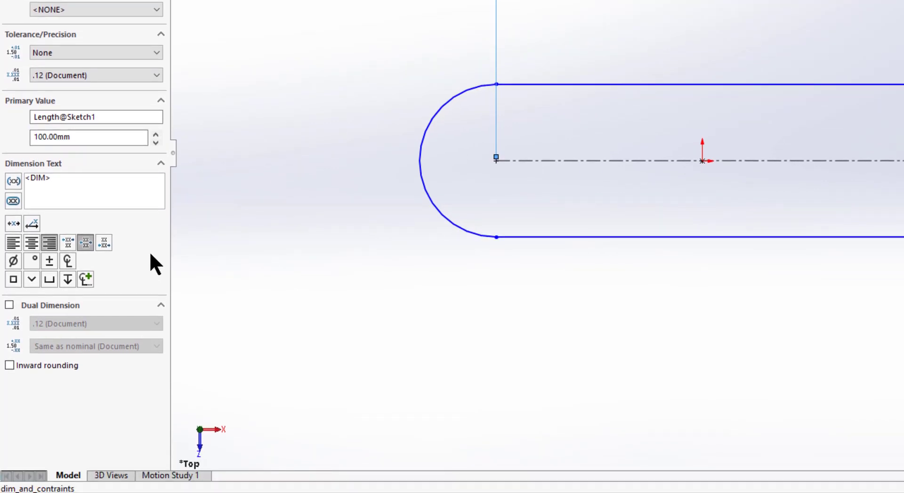
click(9, 305)
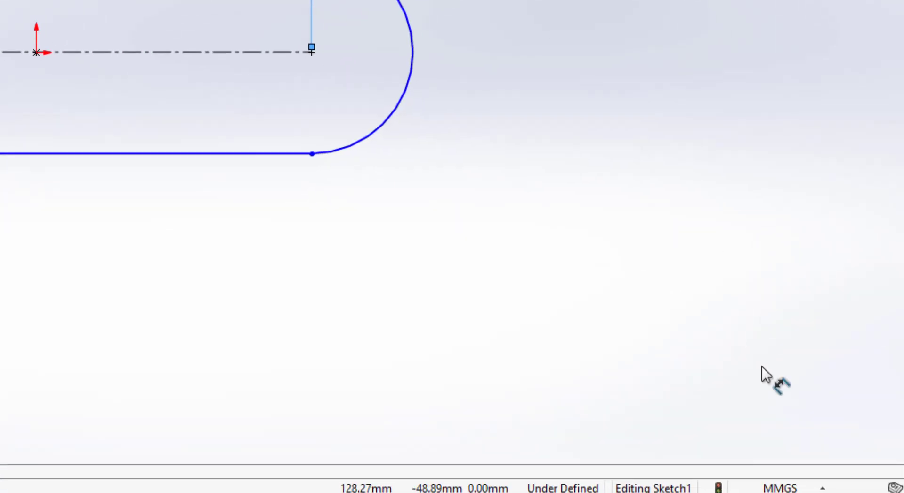
click(822, 489)
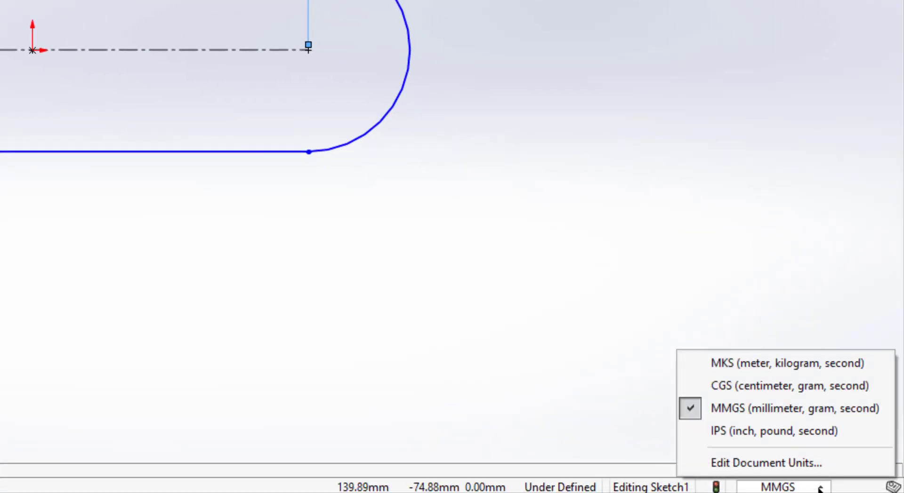
click(740, 462)
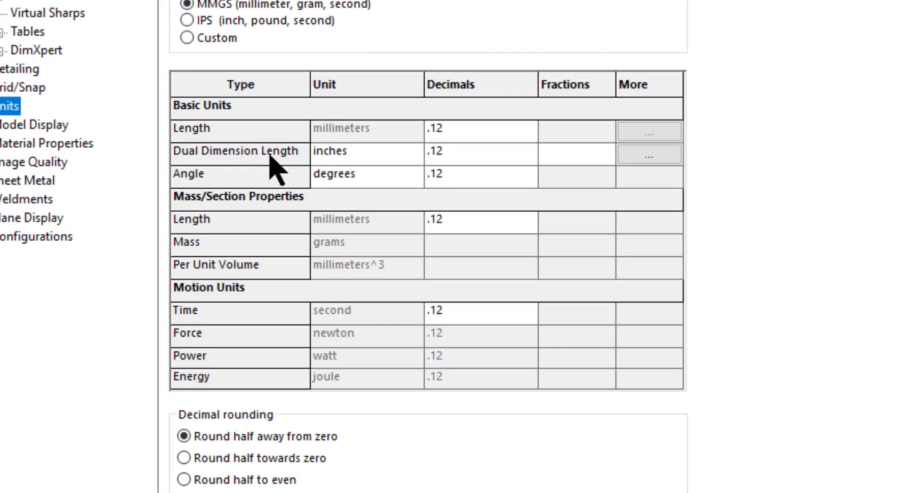
Step: Set the document's dual dimension length unit to centimeters and apply the settings
click(347, 160)
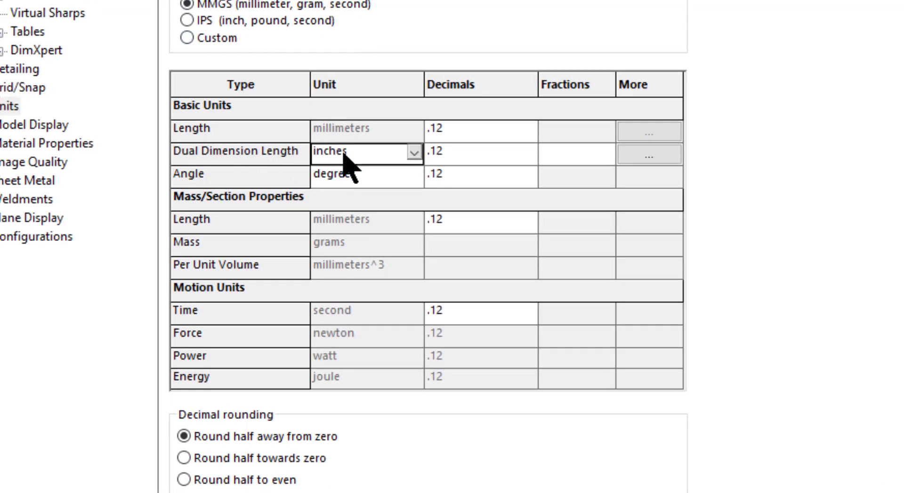
click(415, 153)
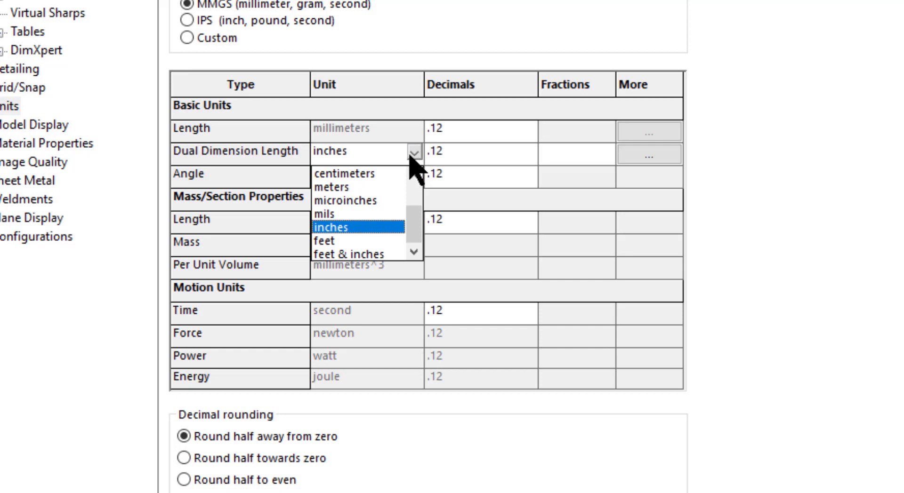
click(361, 173)
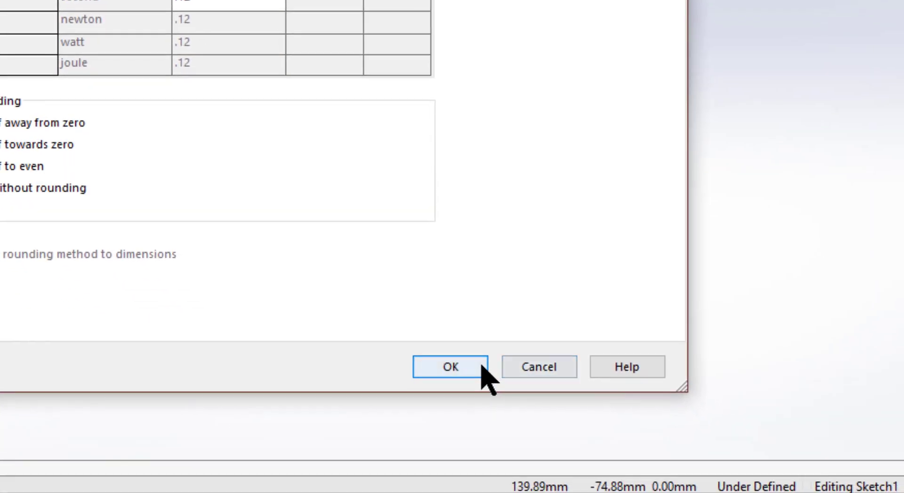
click(480, 366)
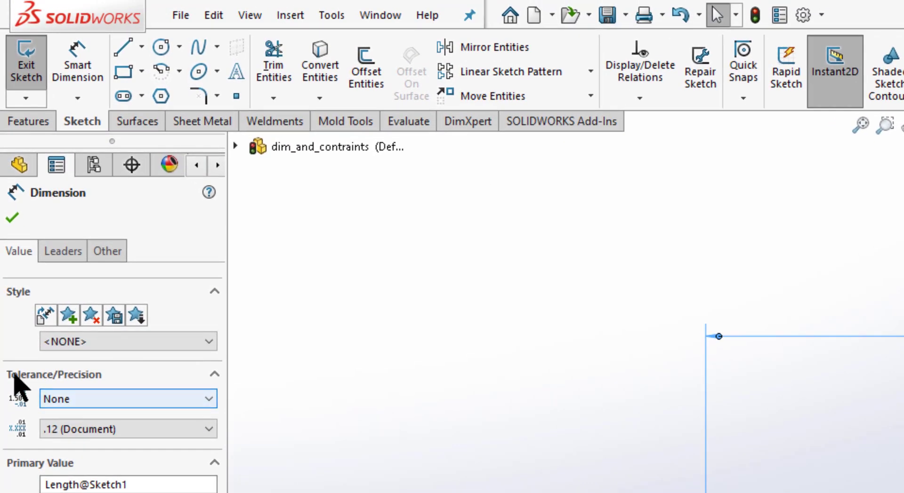
Step: Add a new dimension style named my_dim and assign it to the slot's Length dimension
click(45, 318)
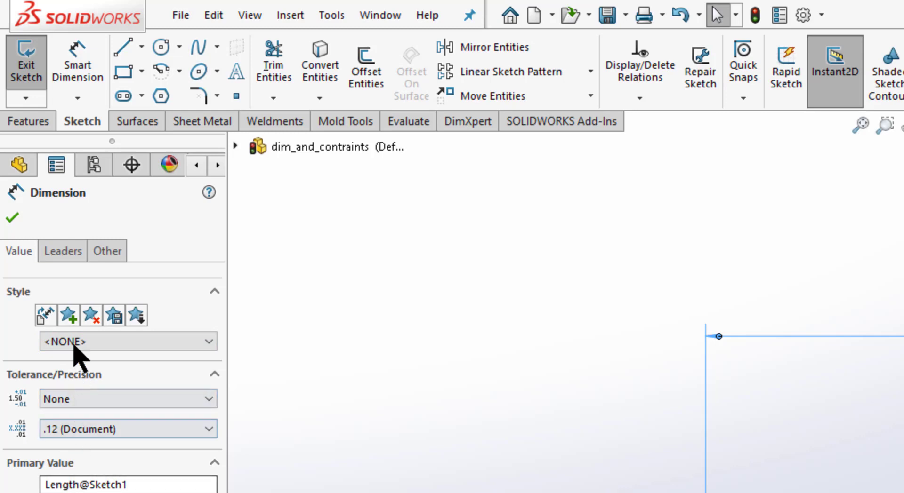
click(68, 315)
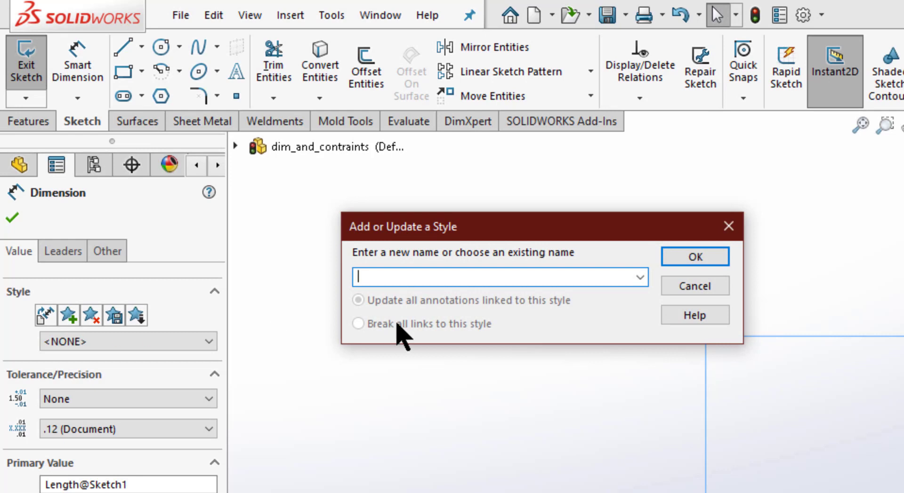
text(my_dim)
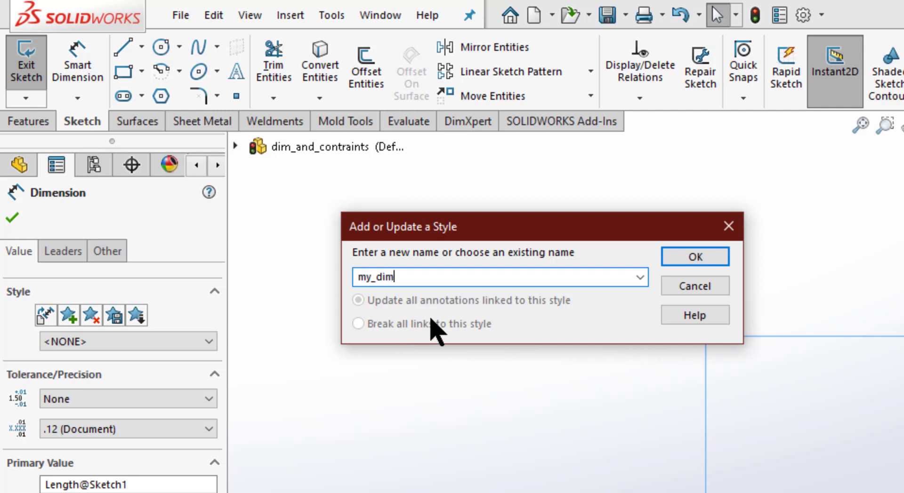
click(678, 260)
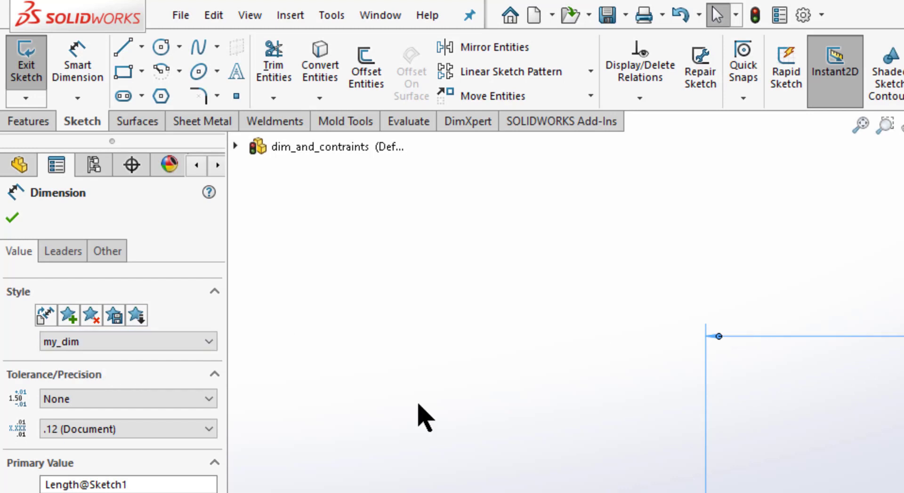
click(136, 344)
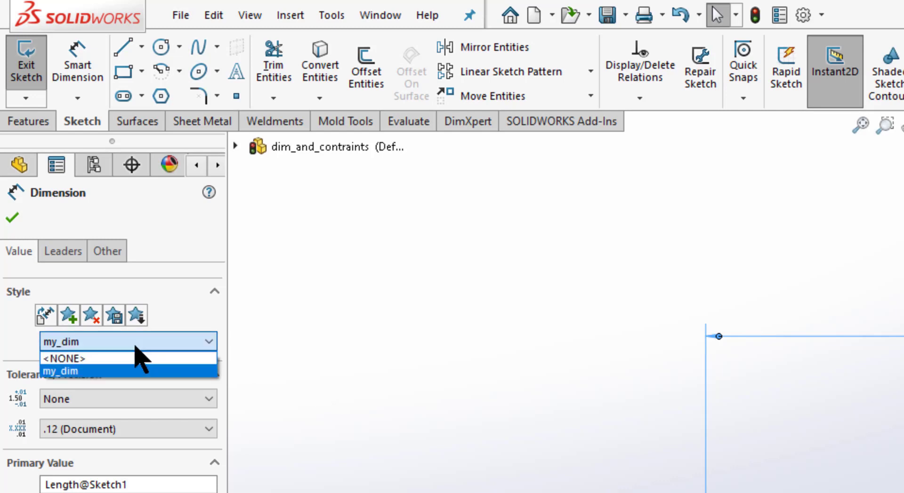
click(76, 371)
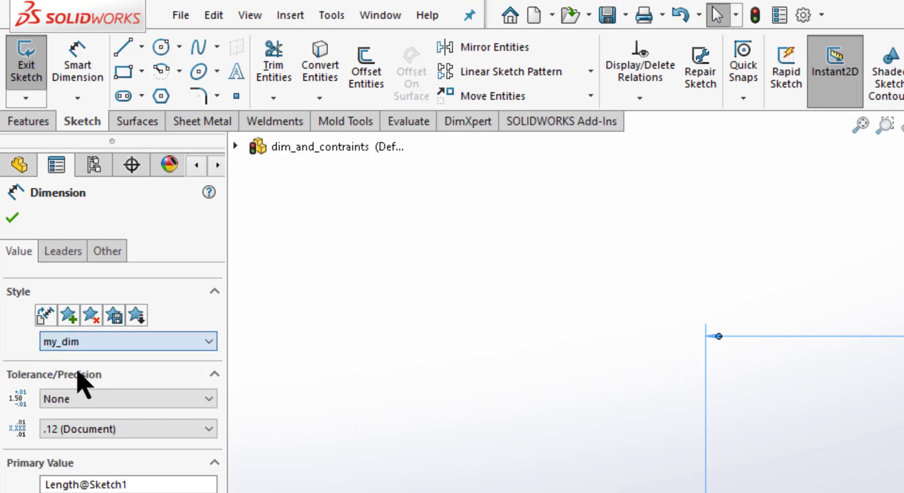
Step: Delete the my_dim dimension style
click(94, 319)
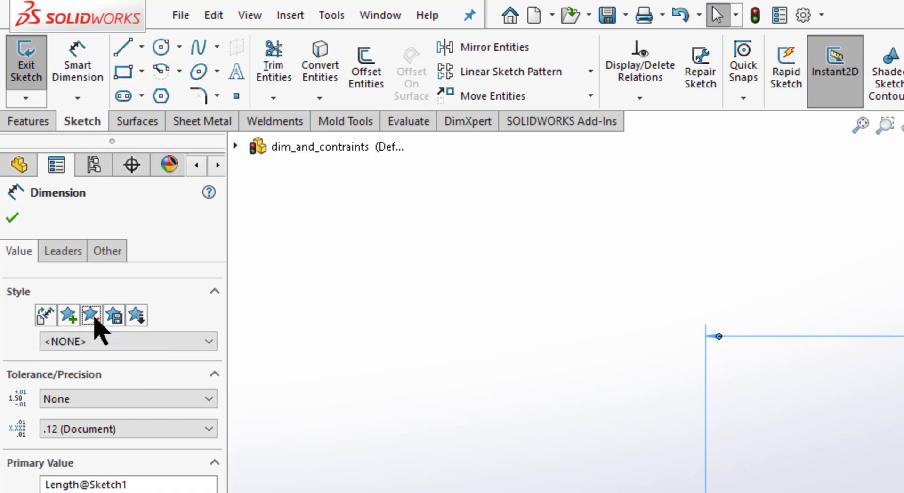
click(123, 342)
click(28, 357)
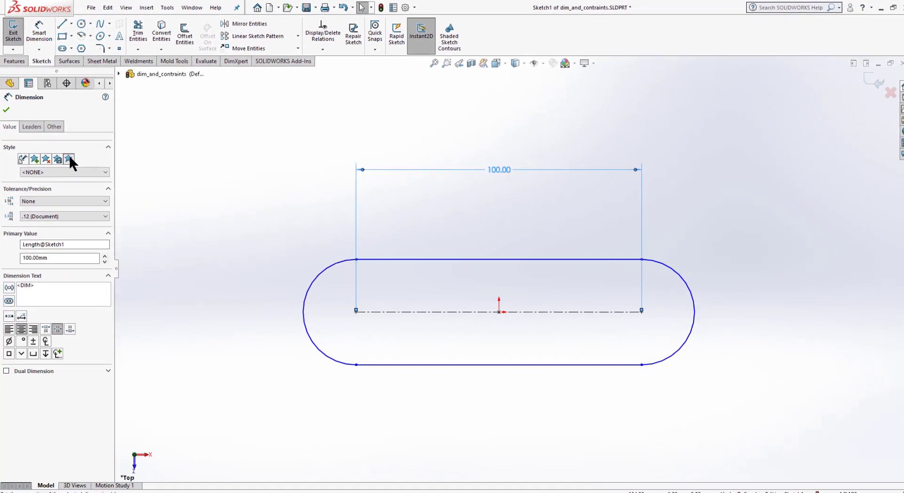
click(136, 315)
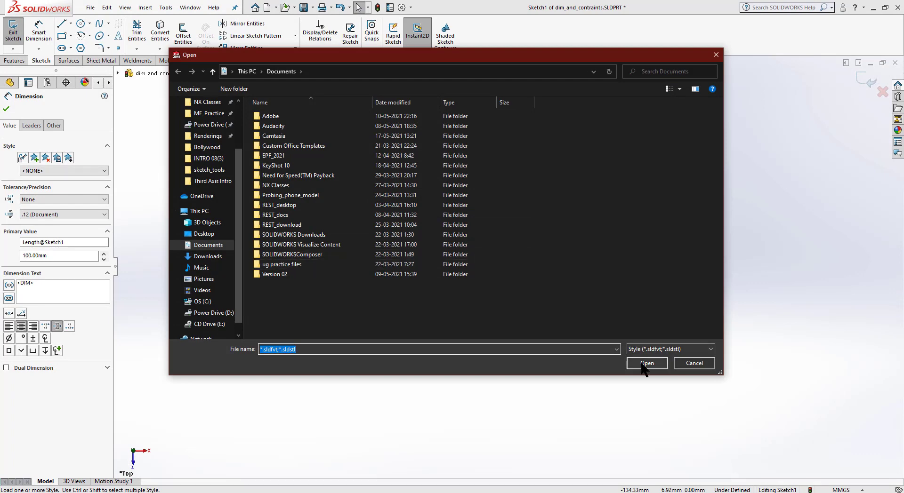
click(687, 365)
click(211, 191)
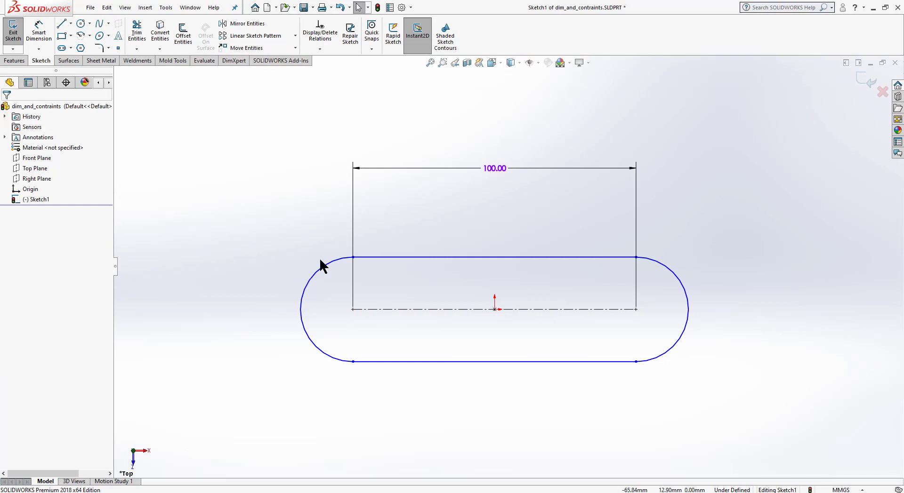
Step: Open the slot's Length dimension leader settings and set the witness/leader display to Smart
click(352, 207)
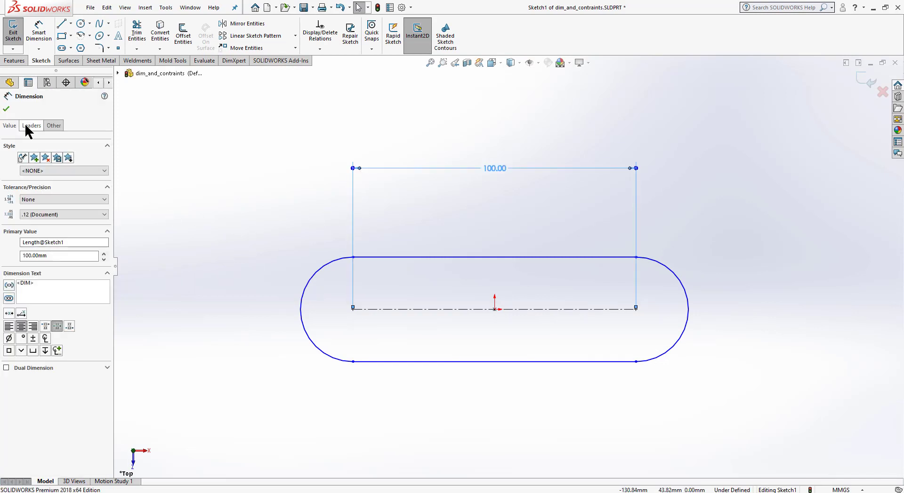
click(26, 125)
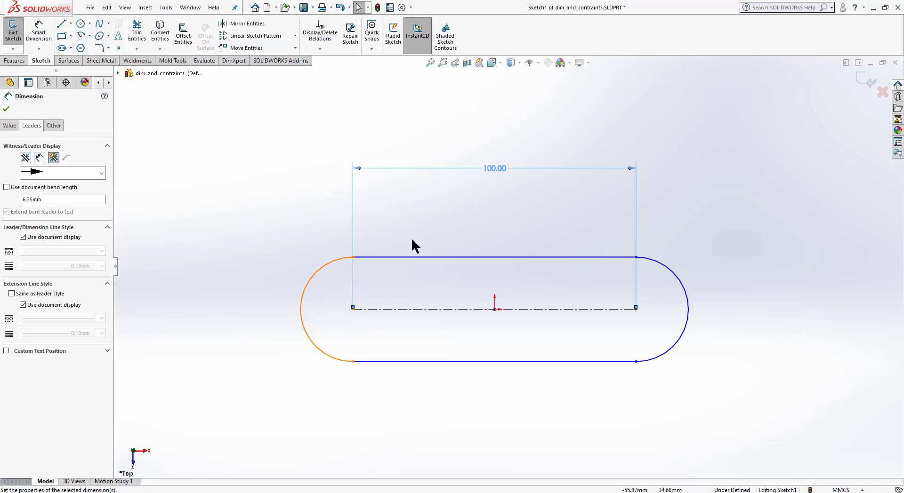
scroll(426, 214, down, 2)
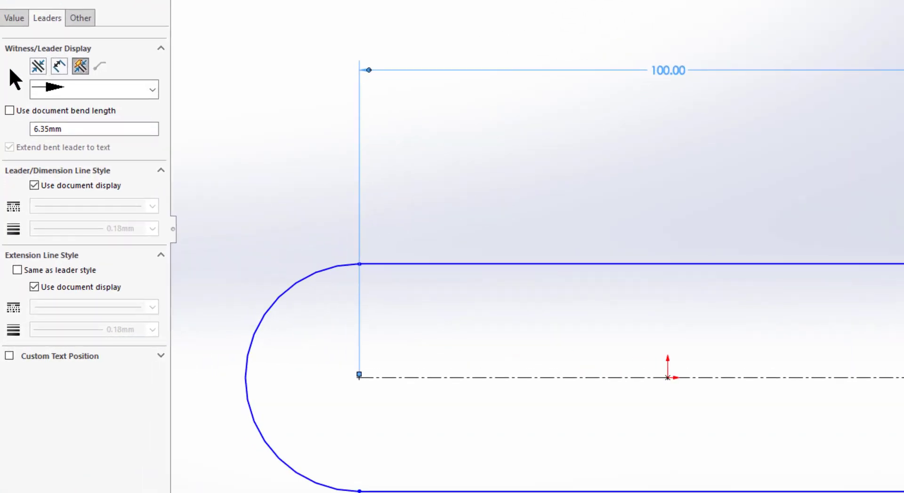
click(38, 66)
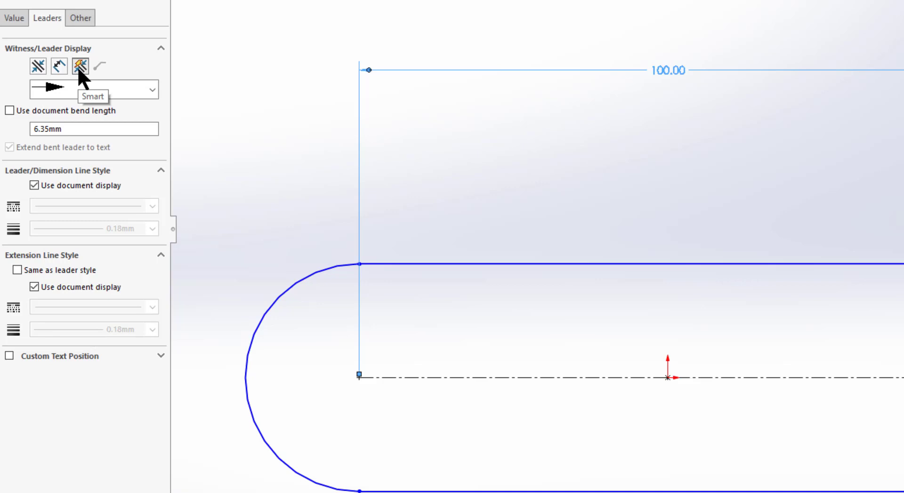
click(80, 70)
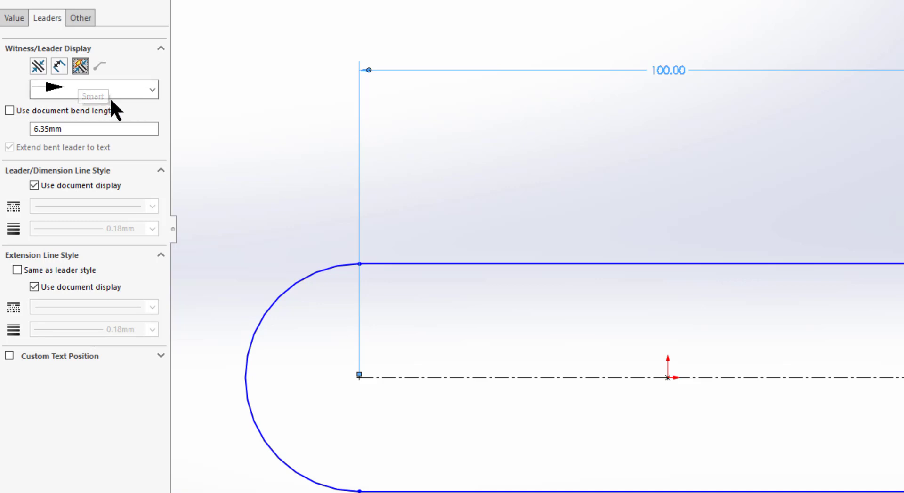
Step: Try the slash, filled dot and open circle arrowhead styles on the slot's Length dimension
click(152, 89)
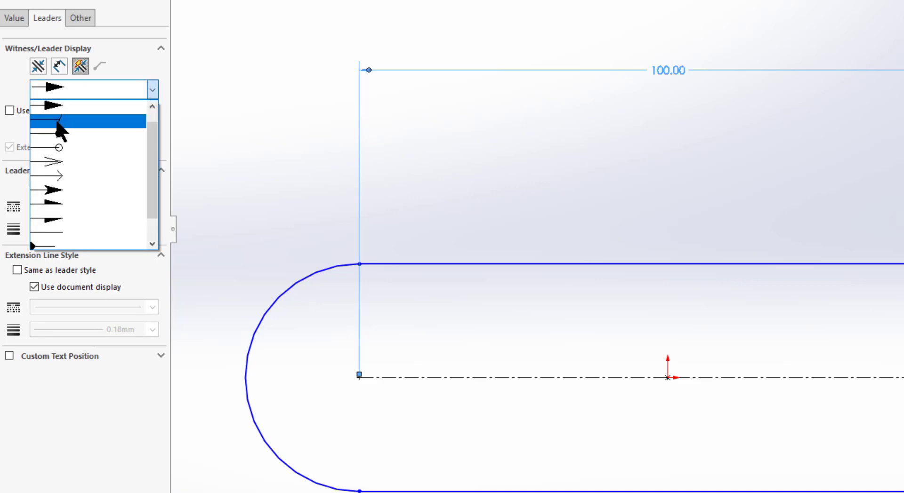
click(60, 124)
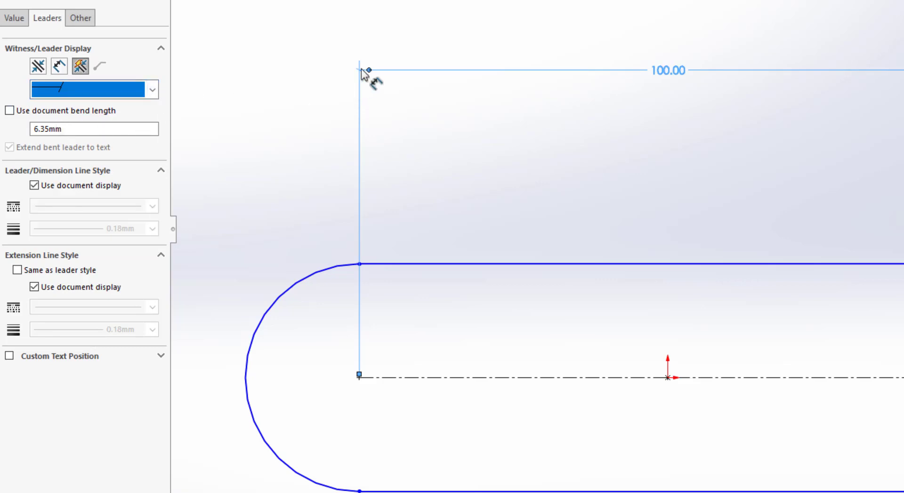
click(152, 90)
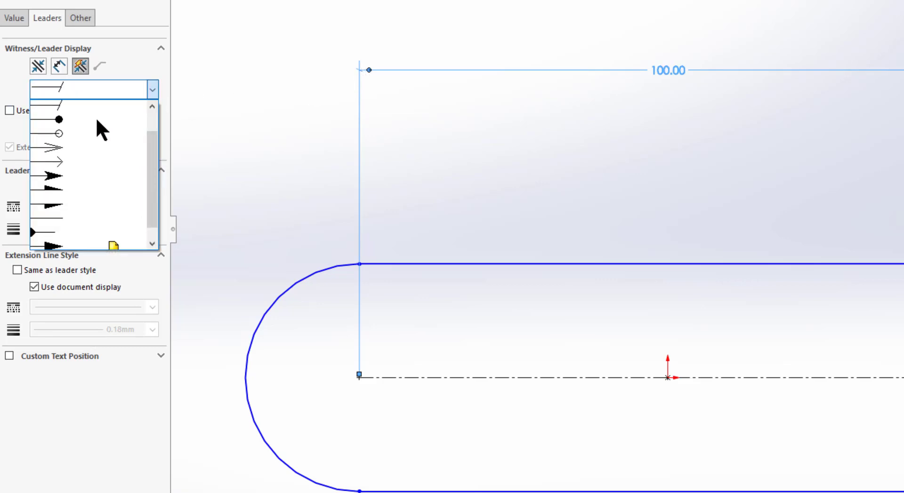
click(65, 122)
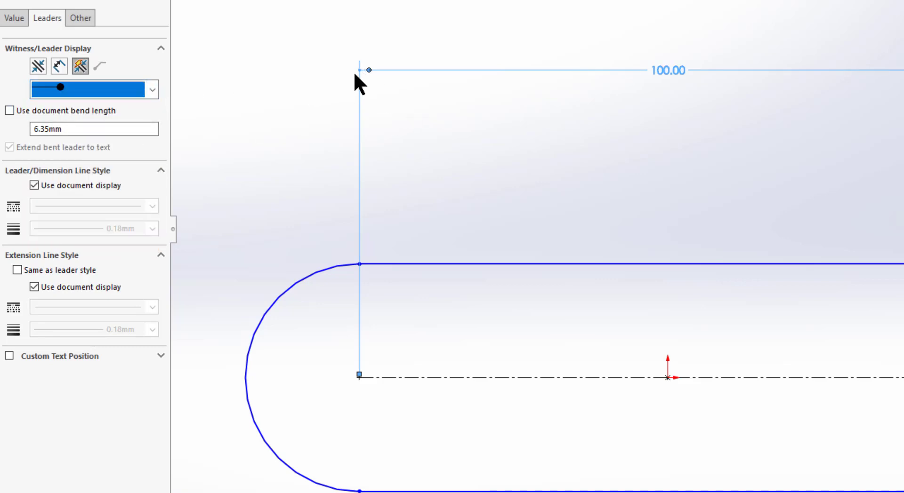
click(153, 91)
click(66, 133)
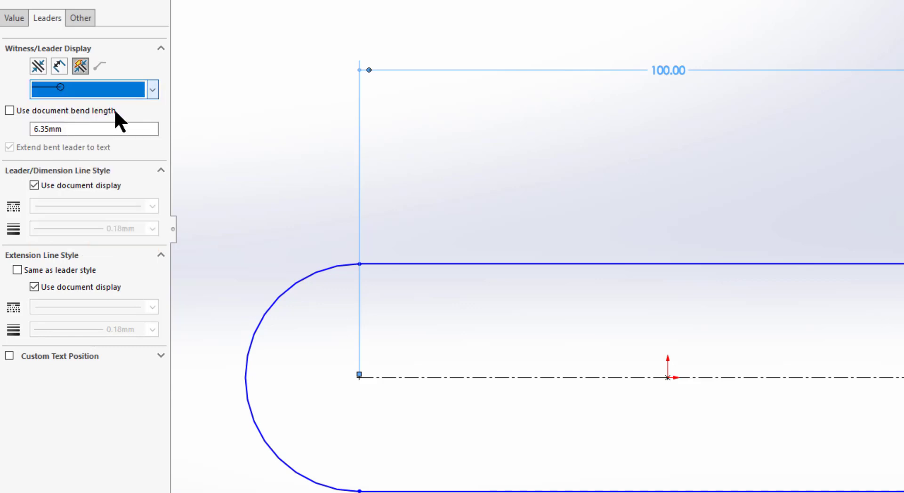
Step: Try the open arrow, half-filled arrow, notched filled arrow and reversed triangle arrowheads on the Length dimension
click(151, 90)
click(76, 135)
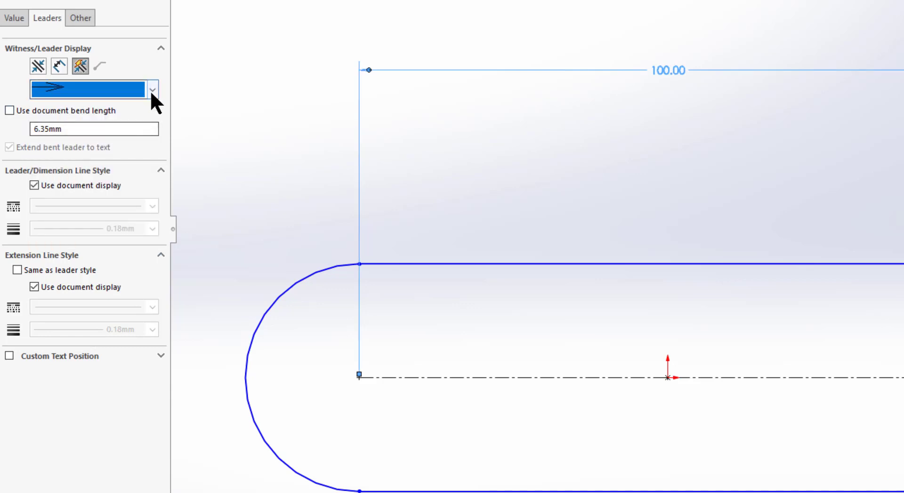
click(151, 91)
click(90, 174)
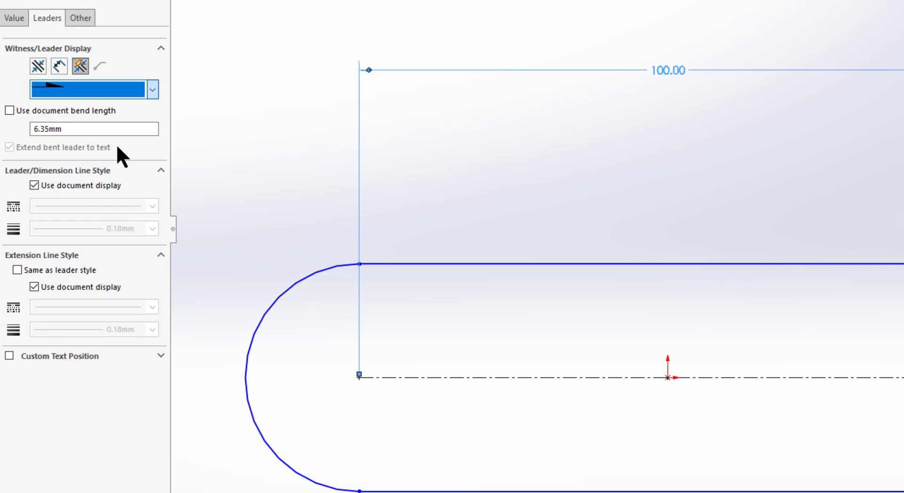
click(147, 88)
click(57, 162)
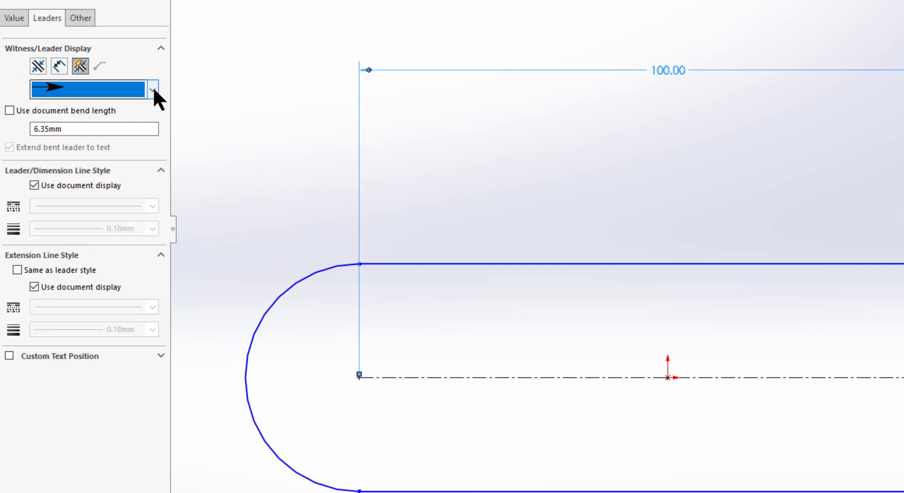
click(153, 88)
click(75, 219)
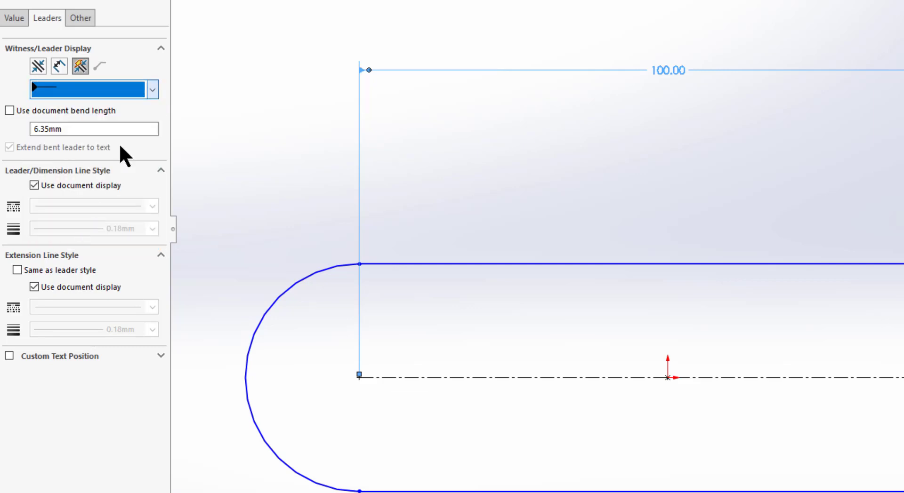
Step: Set the Length dimension's arrowhead to the document-default filled arrow marked with the yellow page symbol
click(143, 88)
click(66, 223)
click(123, 93)
click(70, 231)
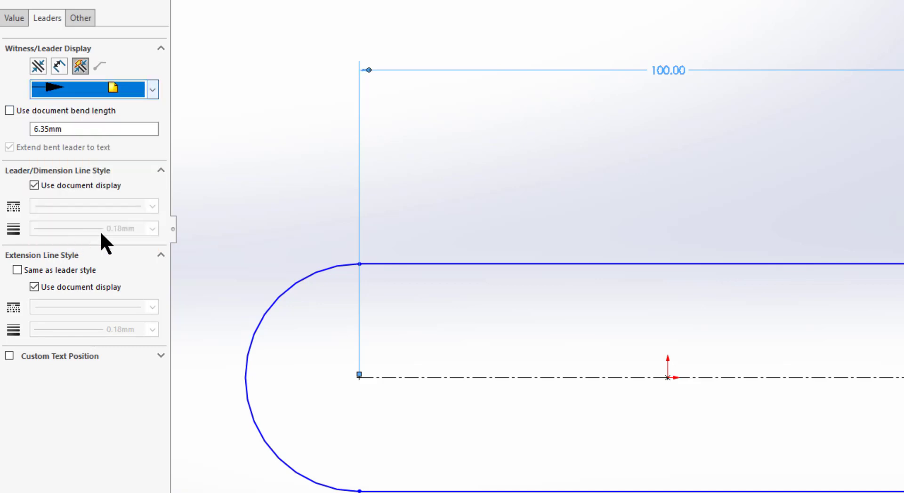
click(152, 89)
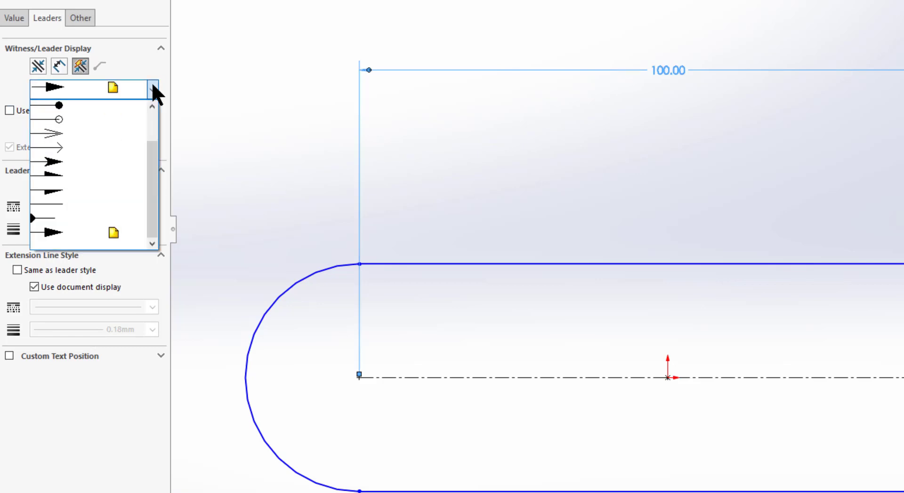
click(46, 233)
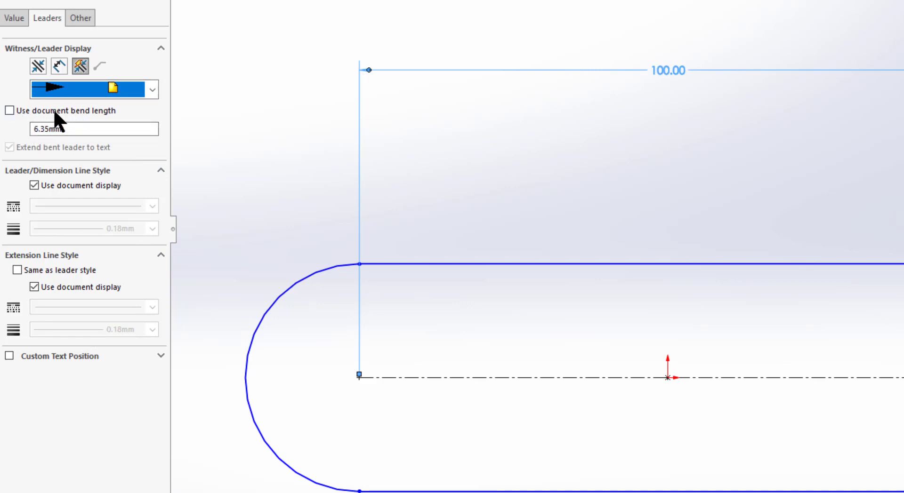
Step: Turn off document display for the Length dimension's leader line style and make the dimension line dashed
drag(70, 128, 11, 128)
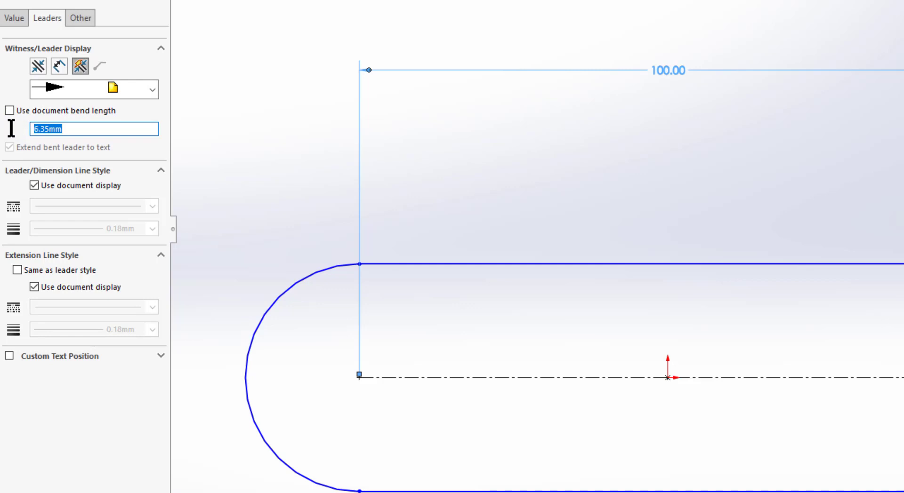
click(34, 185)
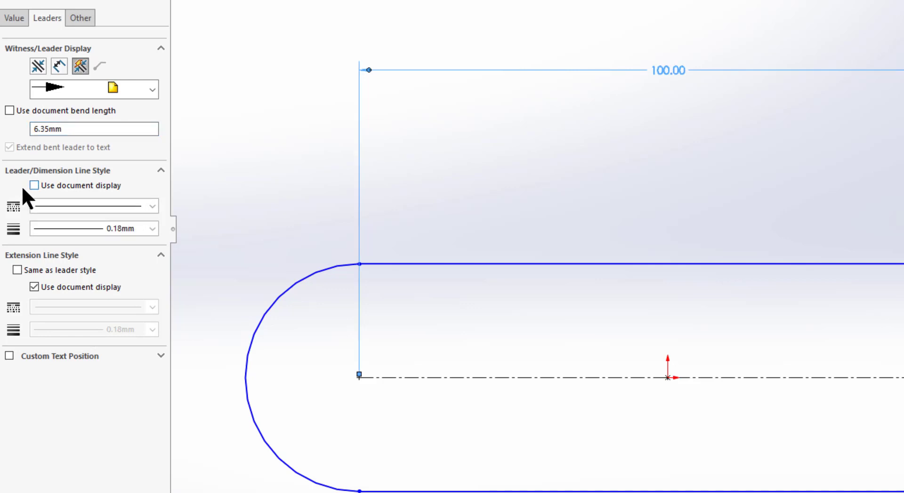
click(55, 204)
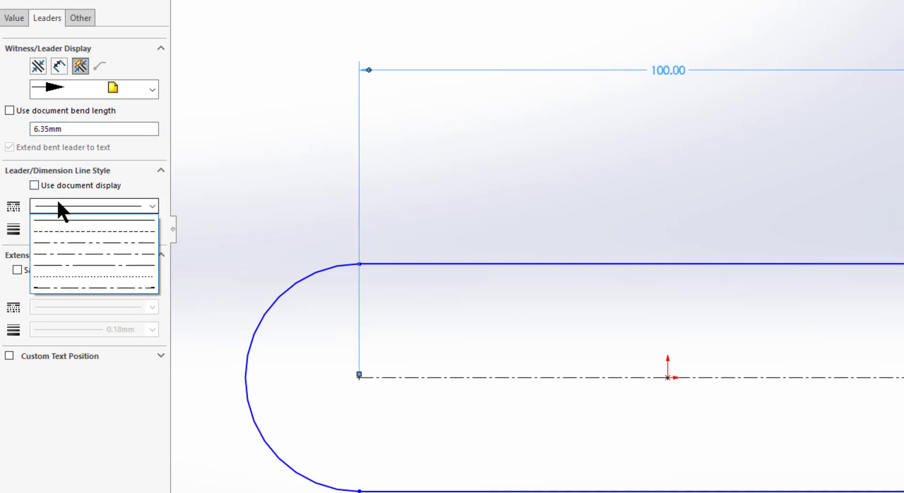
click(66, 230)
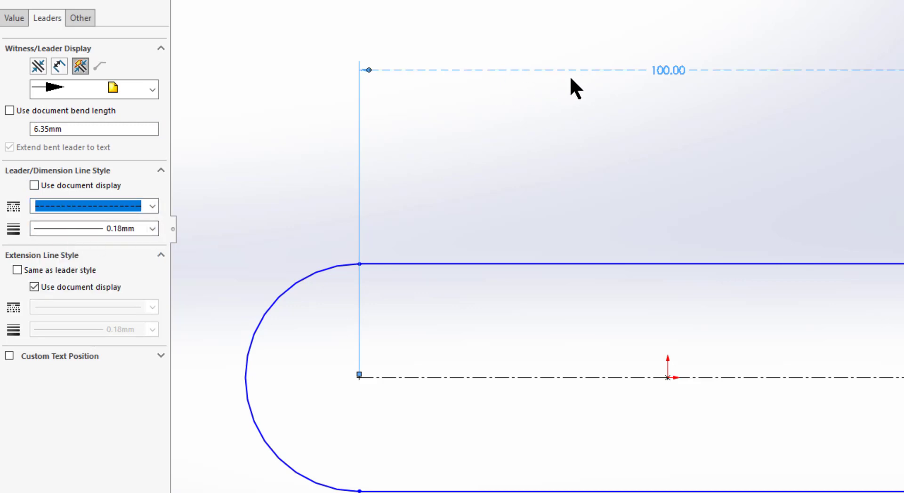
Step: Set the Length dimension's leader line thickness to 0.7mm and apply the same style to its extension lines
click(103, 228)
click(89, 284)
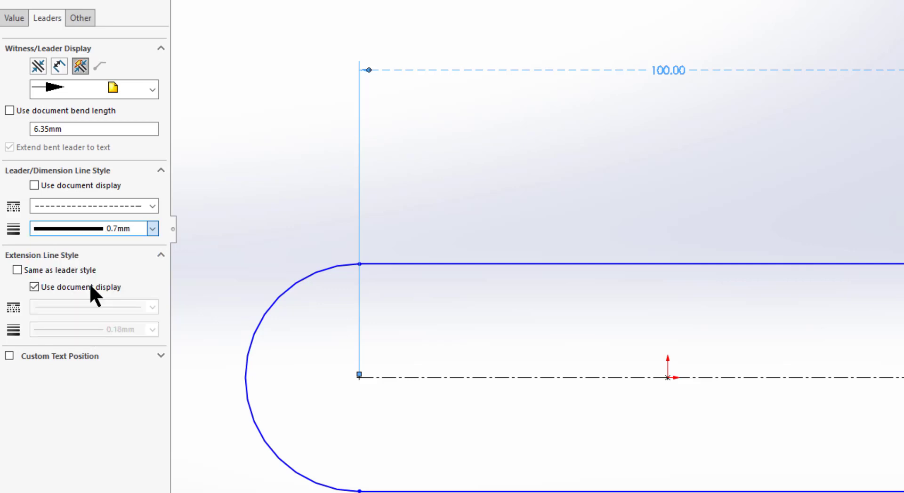
click(17, 270)
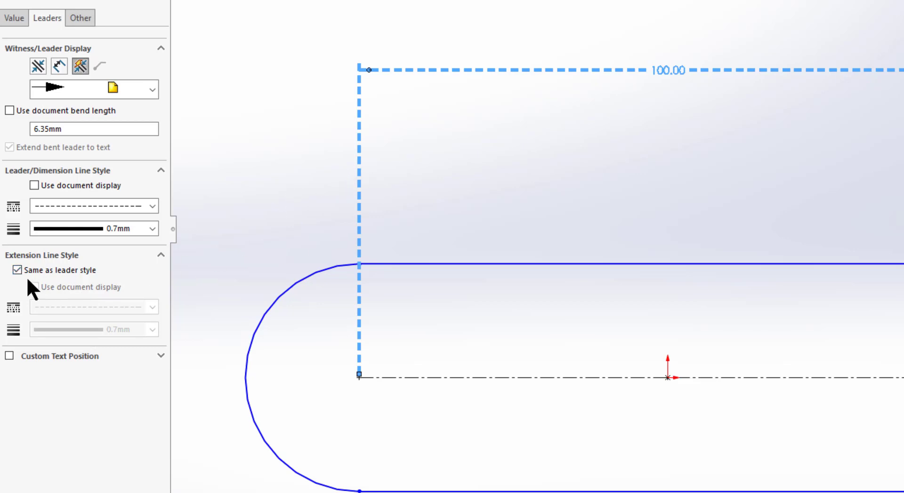
Step: Give the Length dimension's extension lines their own dotted style with 0.35mm thickness, without following the leader or document style
click(17, 271)
scroll(60, 309, up, 1)
click(63, 308)
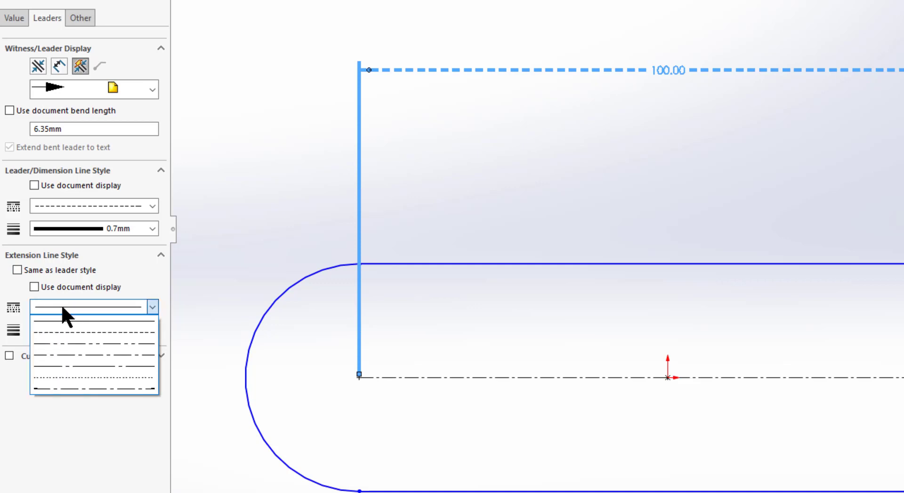
click(75, 378)
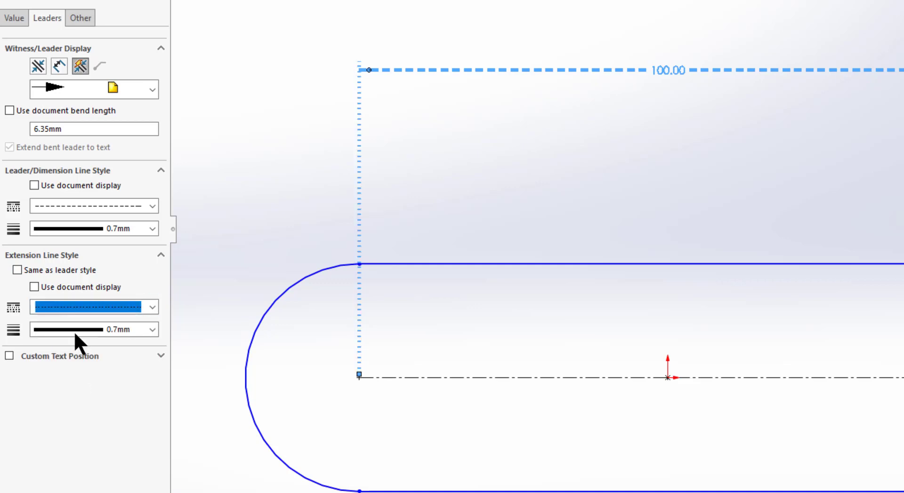
click(76, 332)
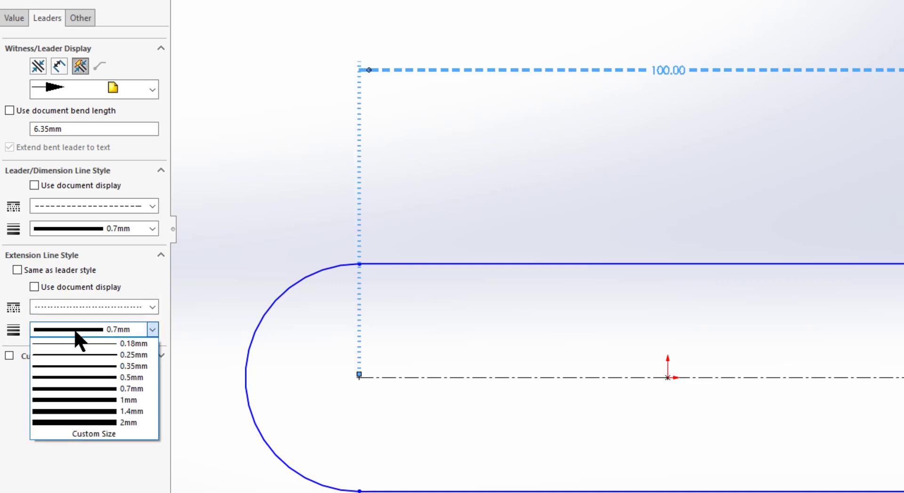
click(77, 367)
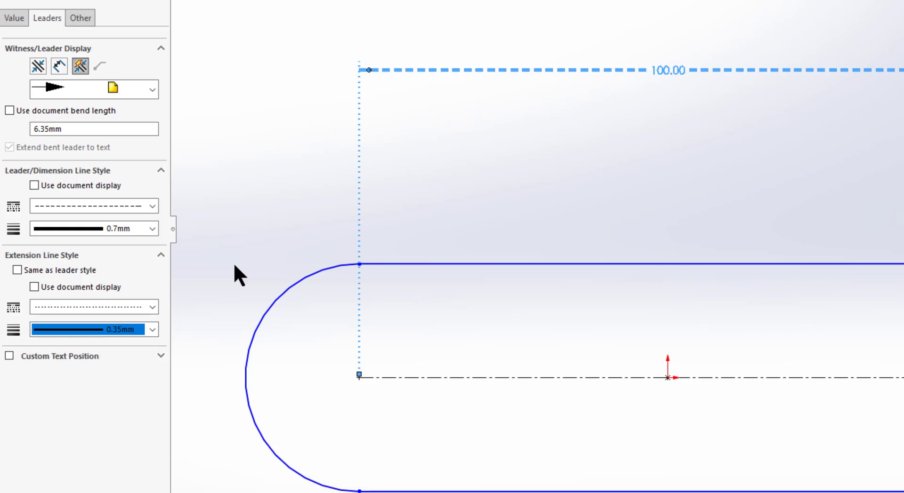
Step: Match the extension lines to the leader style again and restore document display for the Length dimension's leader line
click(21, 270)
click(35, 183)
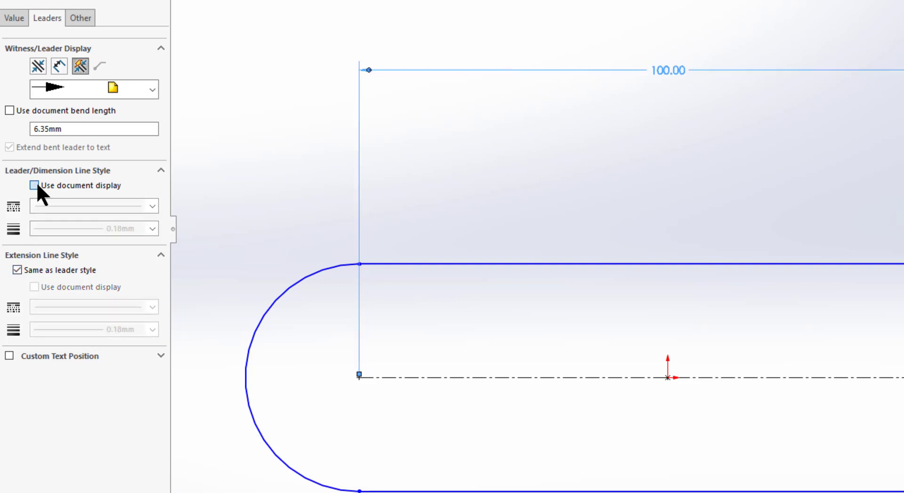
Step: Enable a custom text position for the Length dimension, try the available placements and use the one with text above the line
click(9, 355)
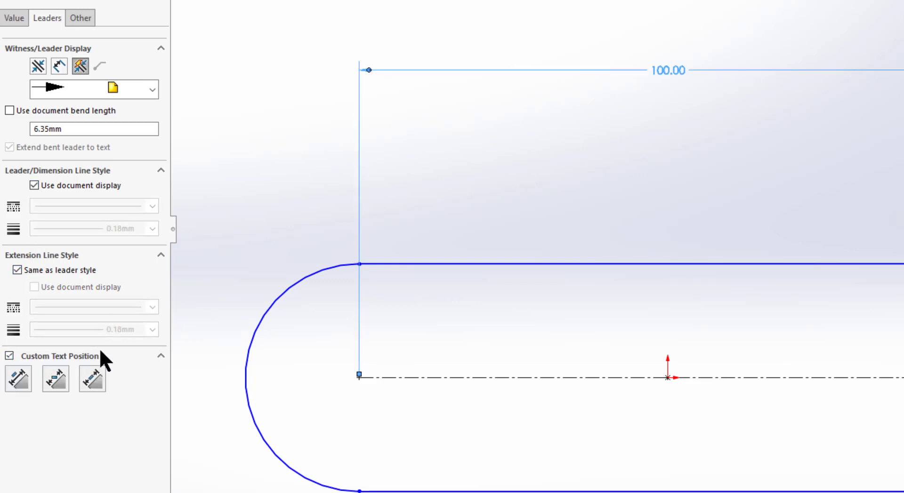
click(17, 376)
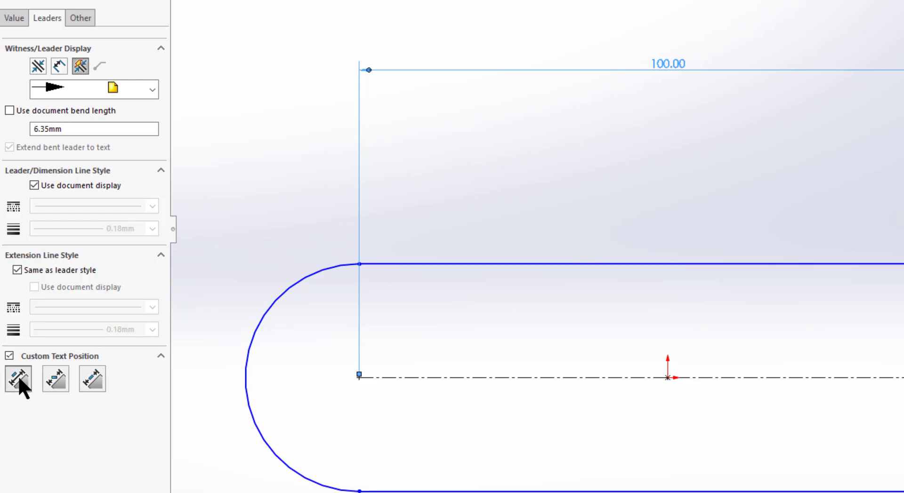
click(54, 378)
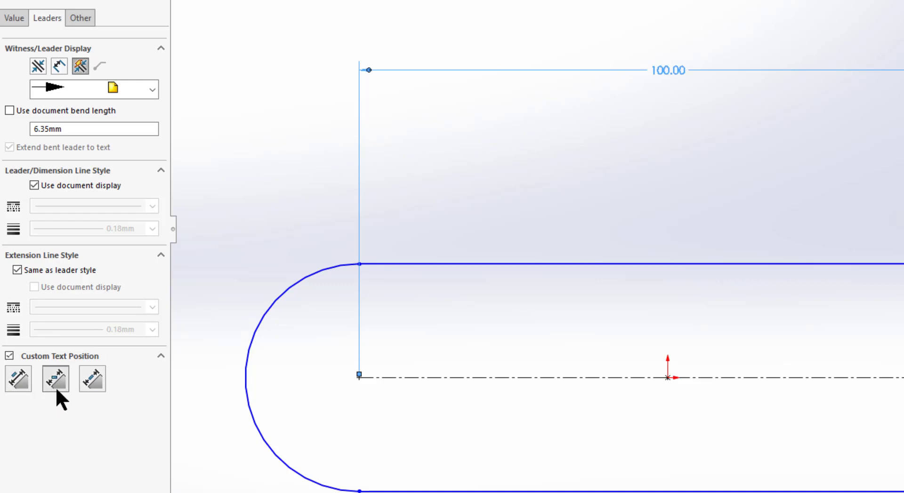
click(92, 379)
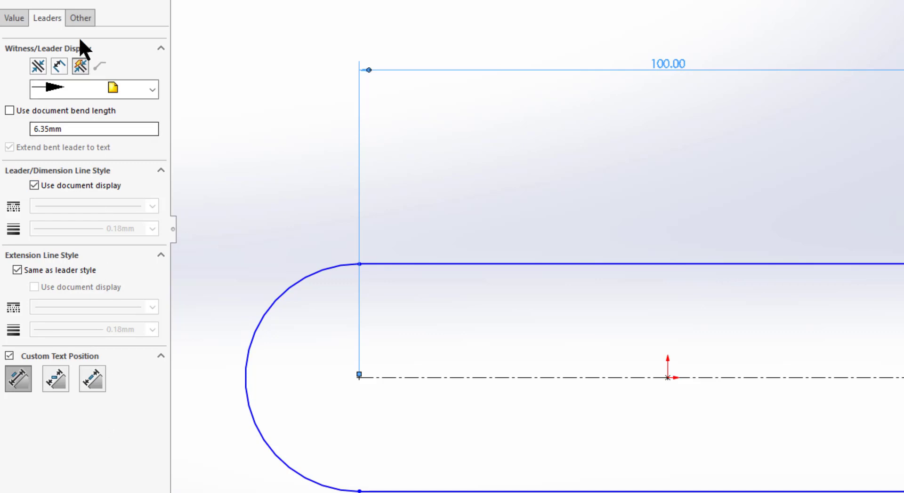
Step: Try overriding the Length dimension's units with centimeters, and turn the override off
click(81, 17)
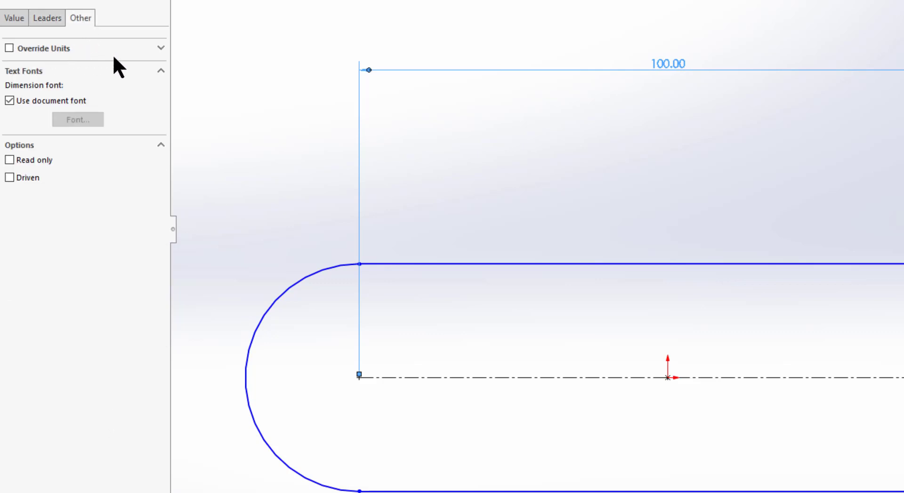
click(160, 48)
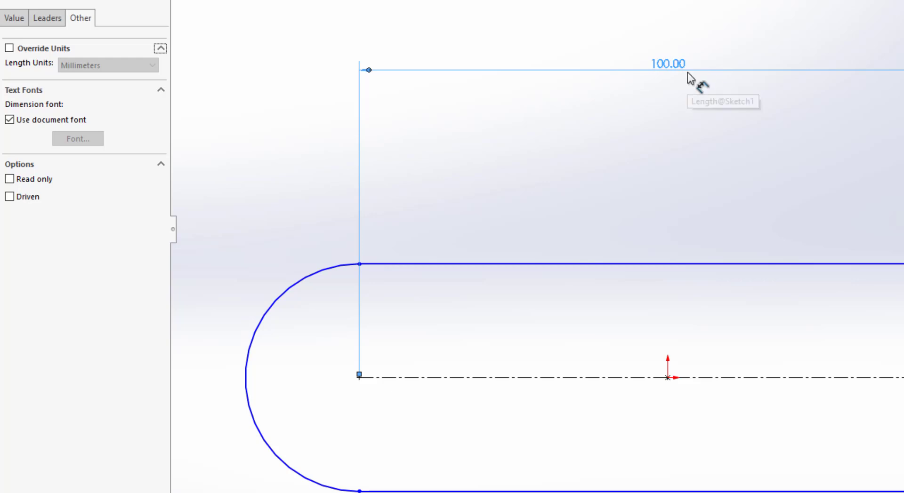
click(9, 48)
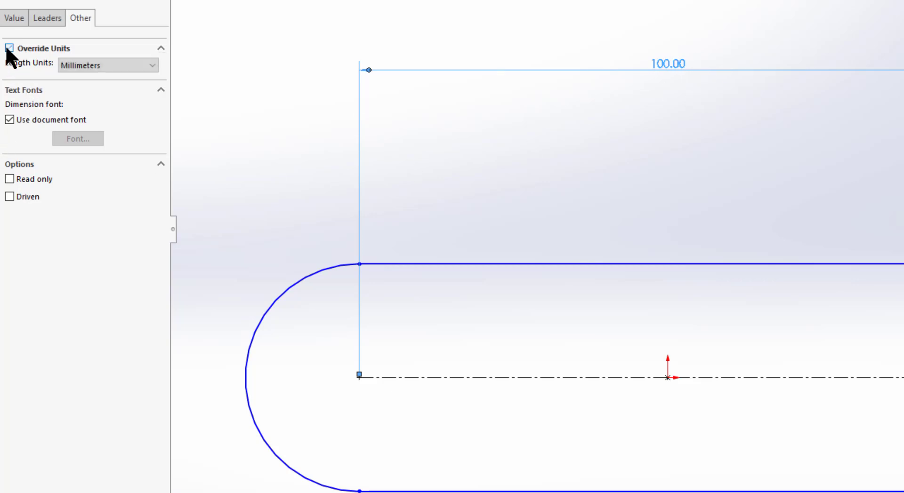
click(89, 64)
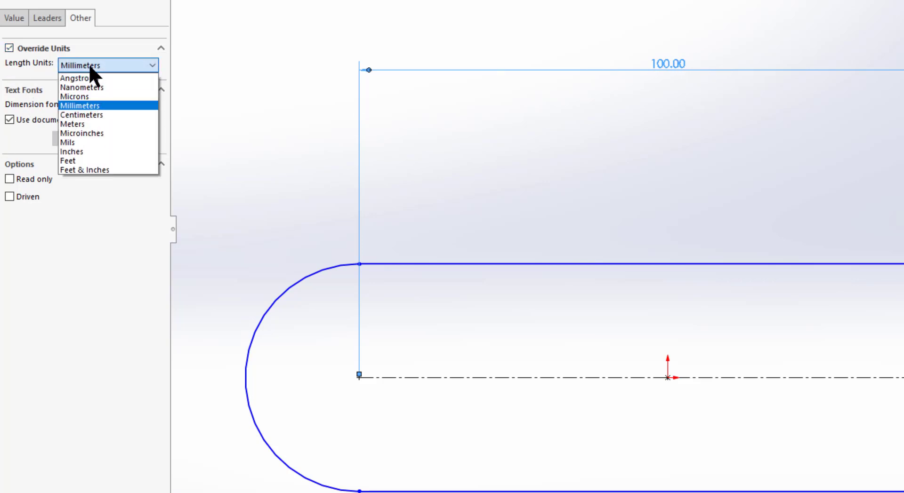
click(88, 115)
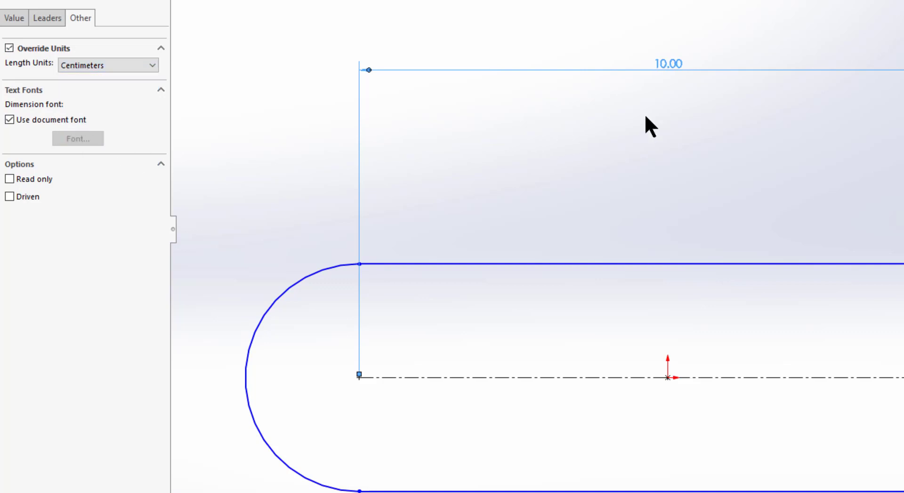
click(9, 48)
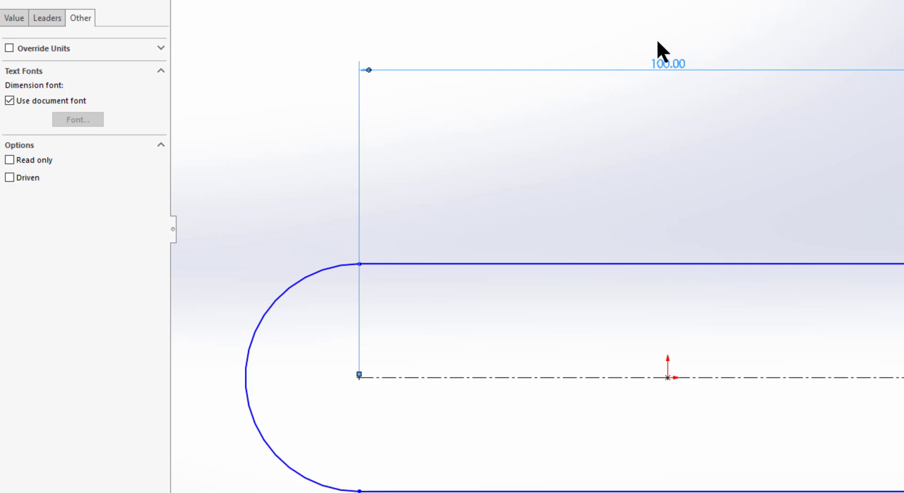
Step: Try Comic Sans MS as the Length dimension's font, and restore the document font
click(10, 101)
click(94, 119)
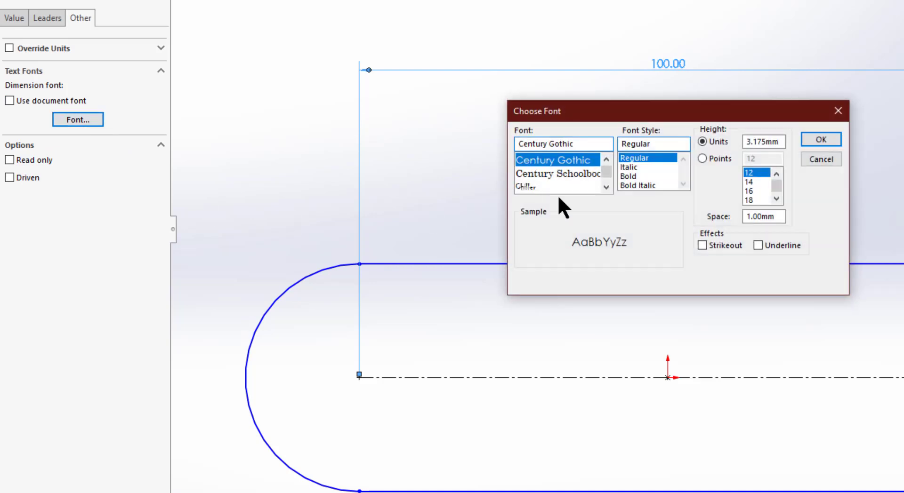
drag(606, 187, 606, 187)
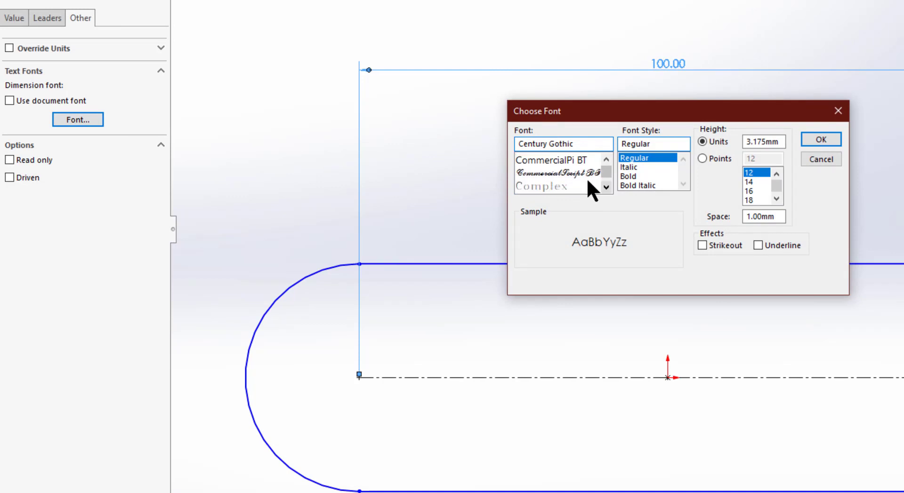
click(607, 160)
click(607, 160)
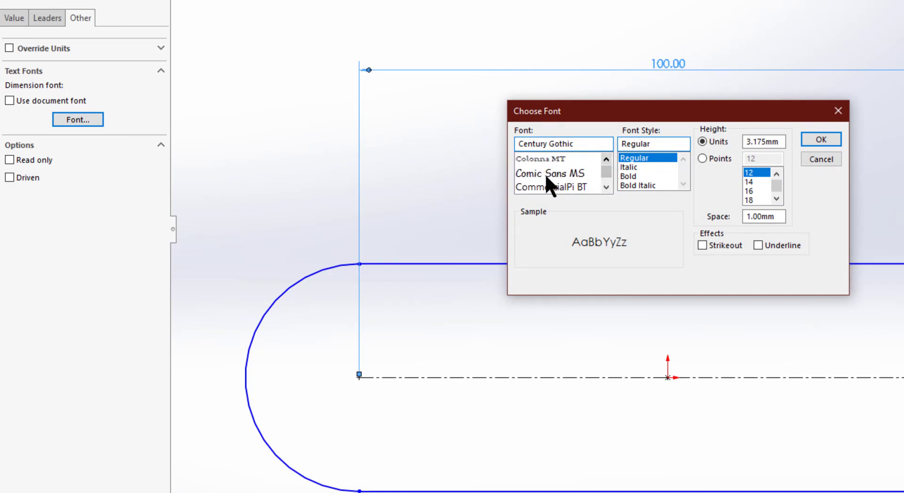
click(546, 174)
click(824, 140)
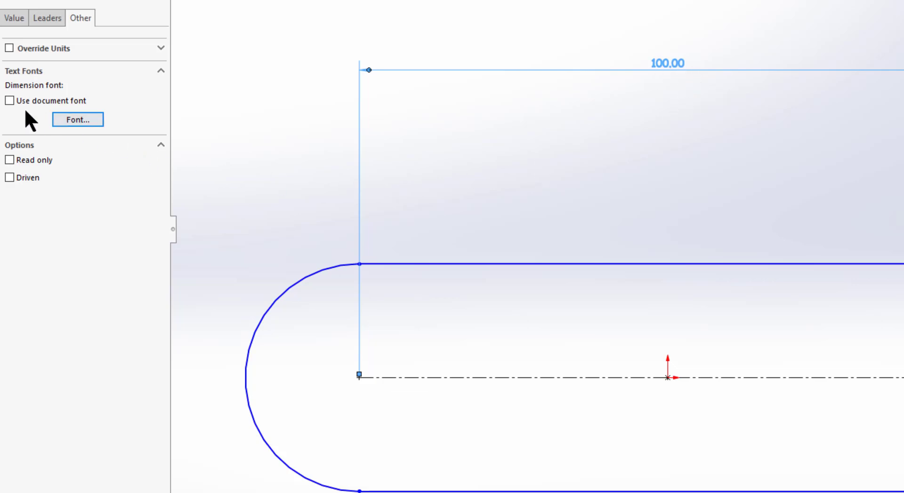
click(9, 101)
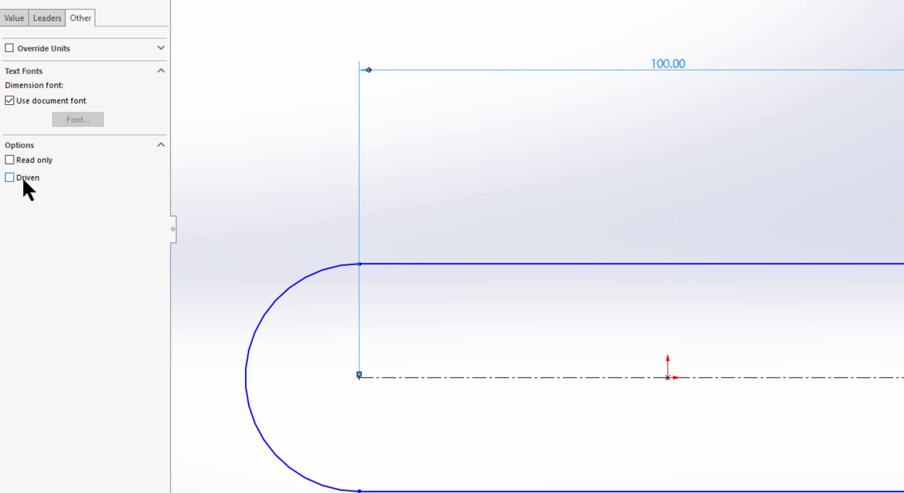
Step: Make the Length dimension driven and try to edit its value in the sketch
click(9, 178)
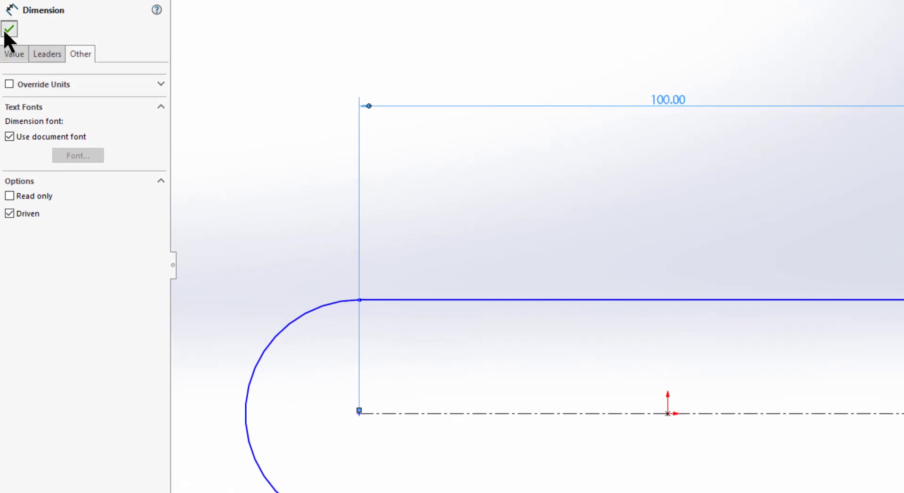
click(9, 29)
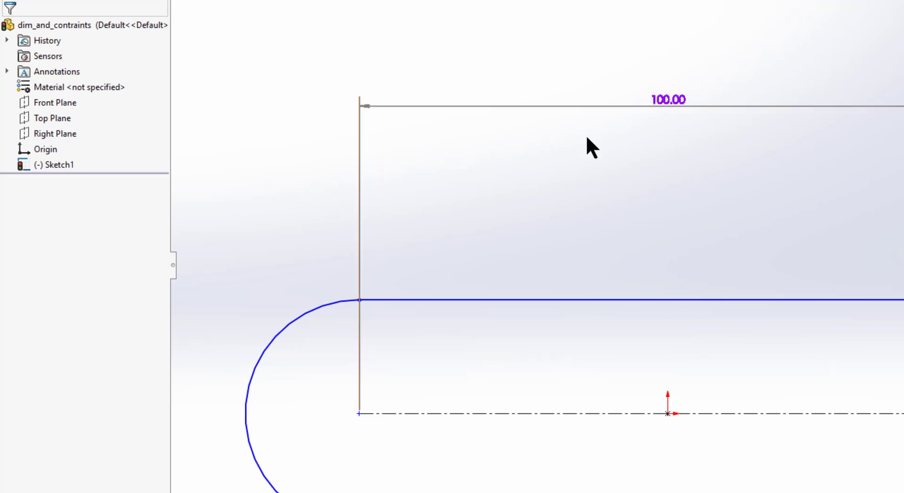
double_click(668, 104)
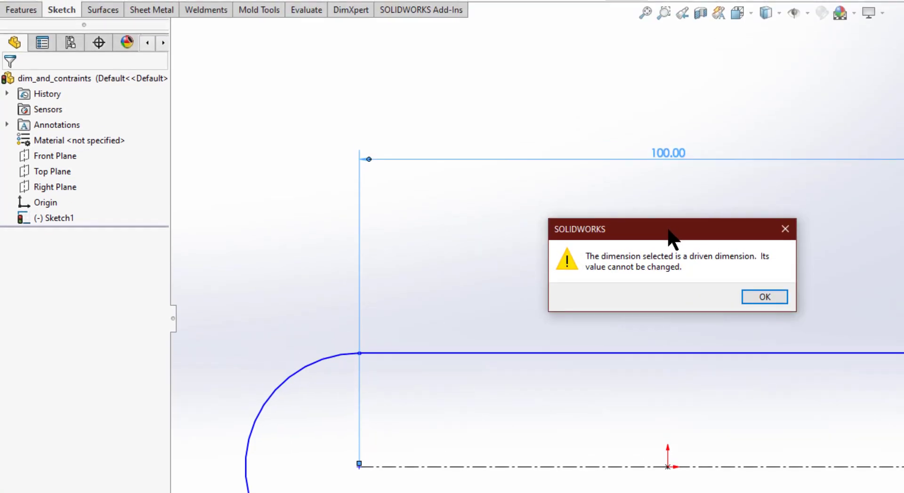
drag(668, 197, 406, 46)
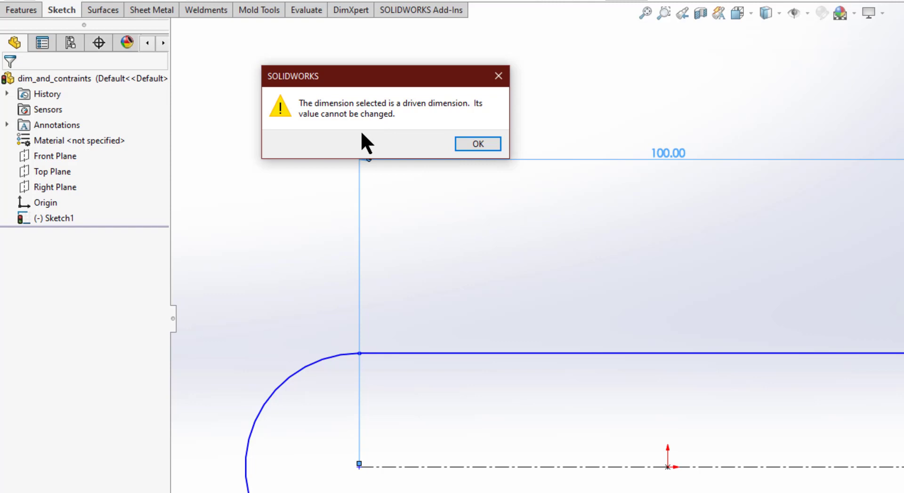
click(471, 146)
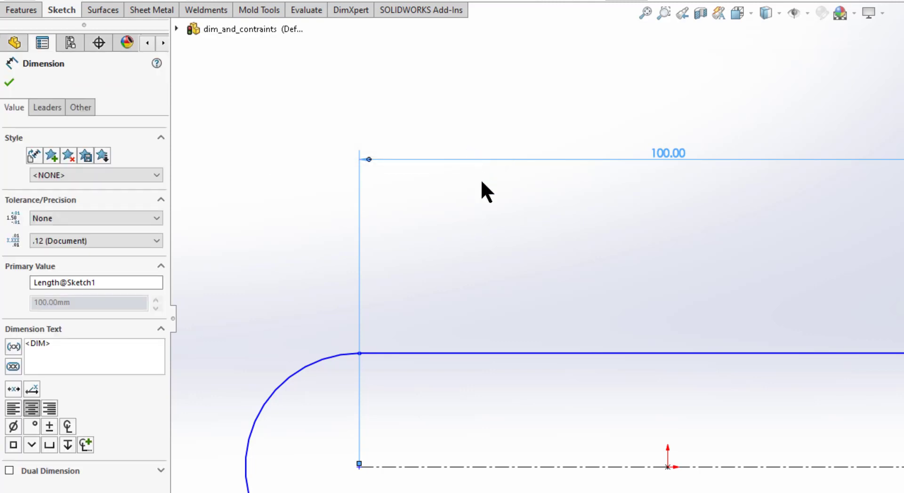
Step: Switch the Length dimension from driven to read-only and try to edit its value in the sketch
click(80, 108)
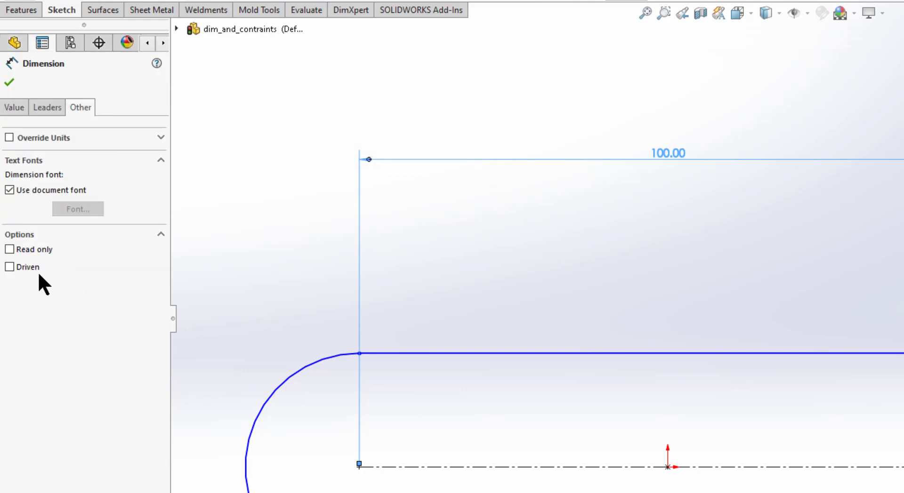
click(9, 249)
click(10, 83)
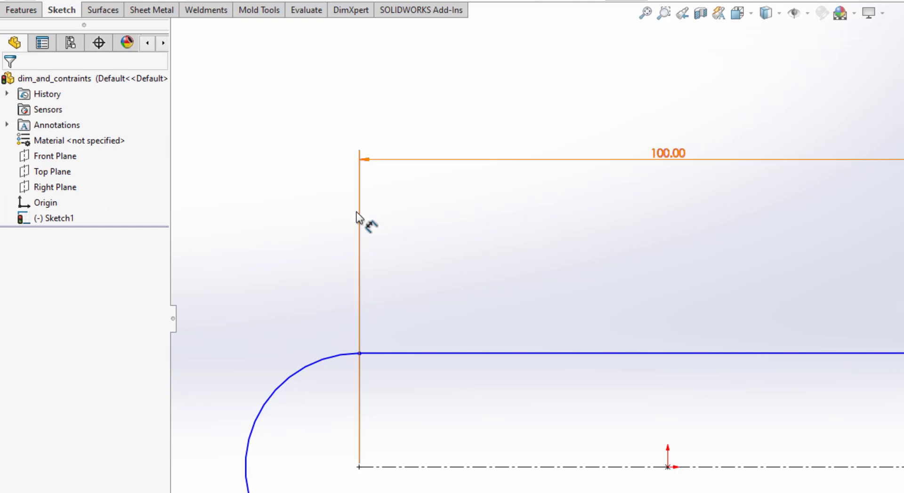
double_click(661, 159)
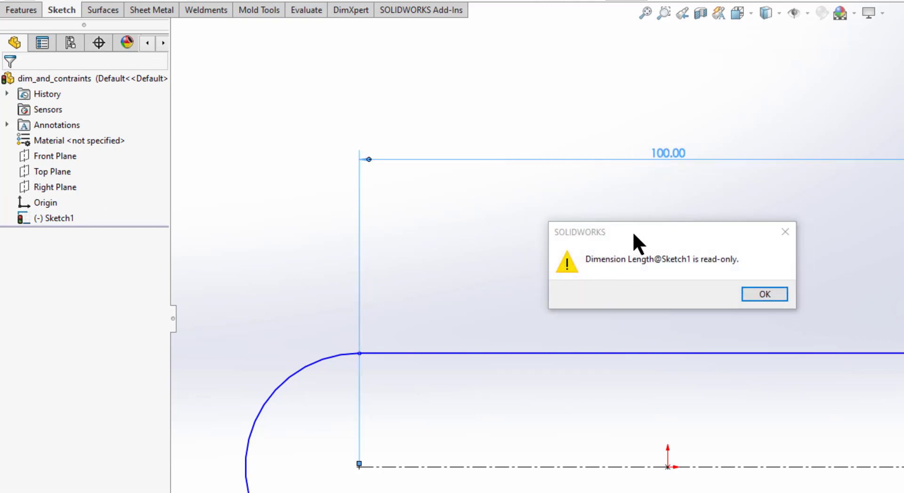
mouse_move(634, 244)
mouse_down()
mouse_move(397, 161)
mouse_move(328, 61)
mouse_up()
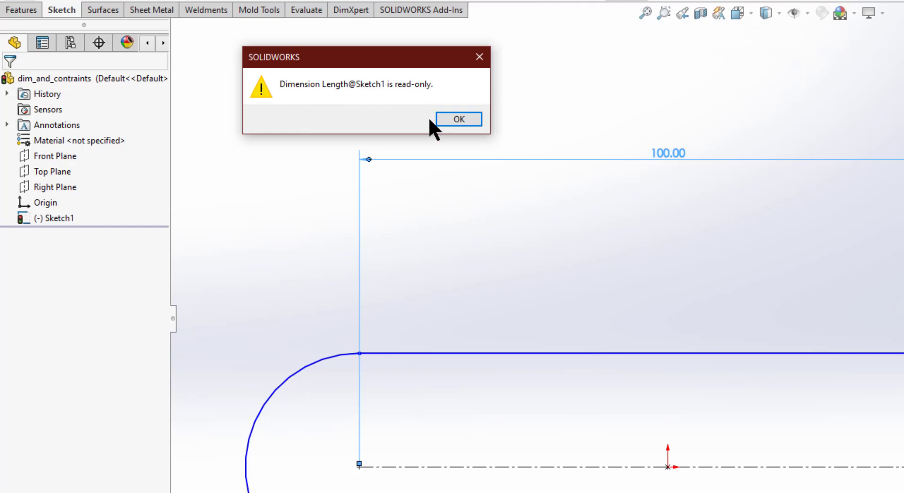
click(459, 119)
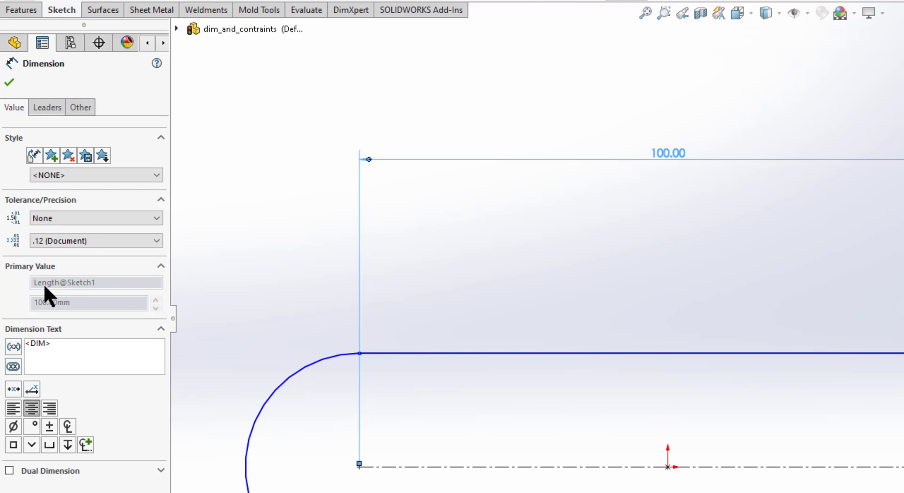
click(9, 83)
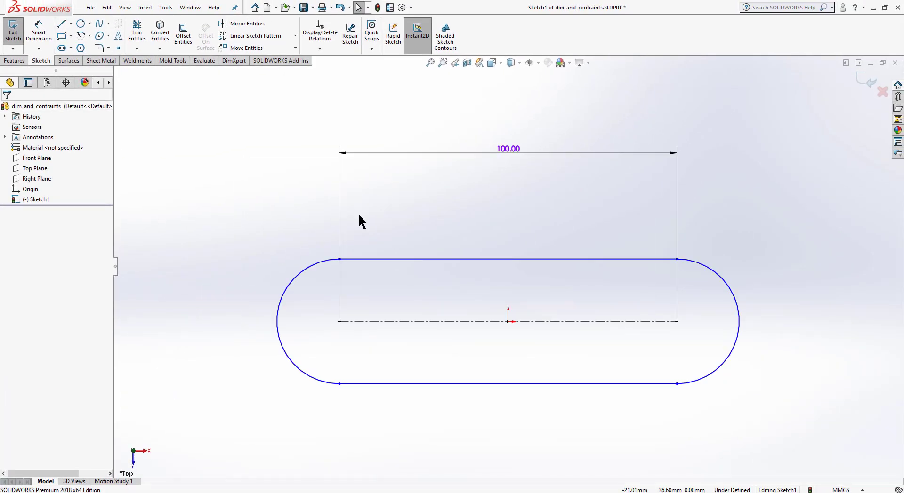